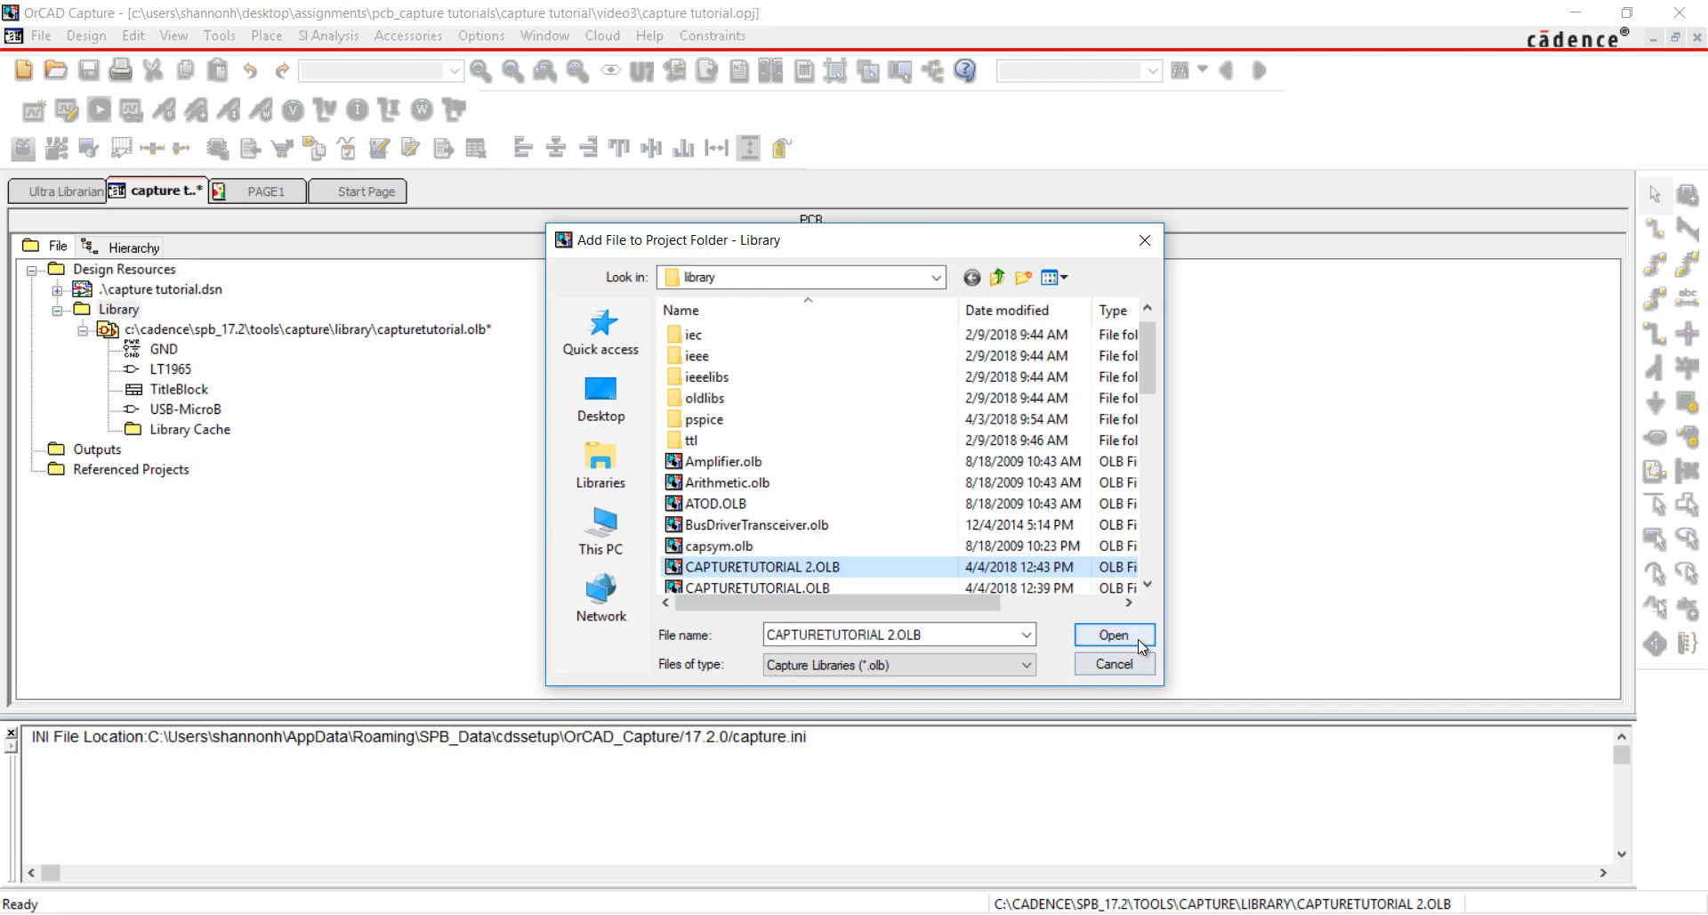
Add CAPTURETUTORIAL 2.OLB to the project's Library folder, cut capturetutorial.olb from it, and expand the new library's contents.
{"action": "left_click", "coordinate": [1113, 635]}
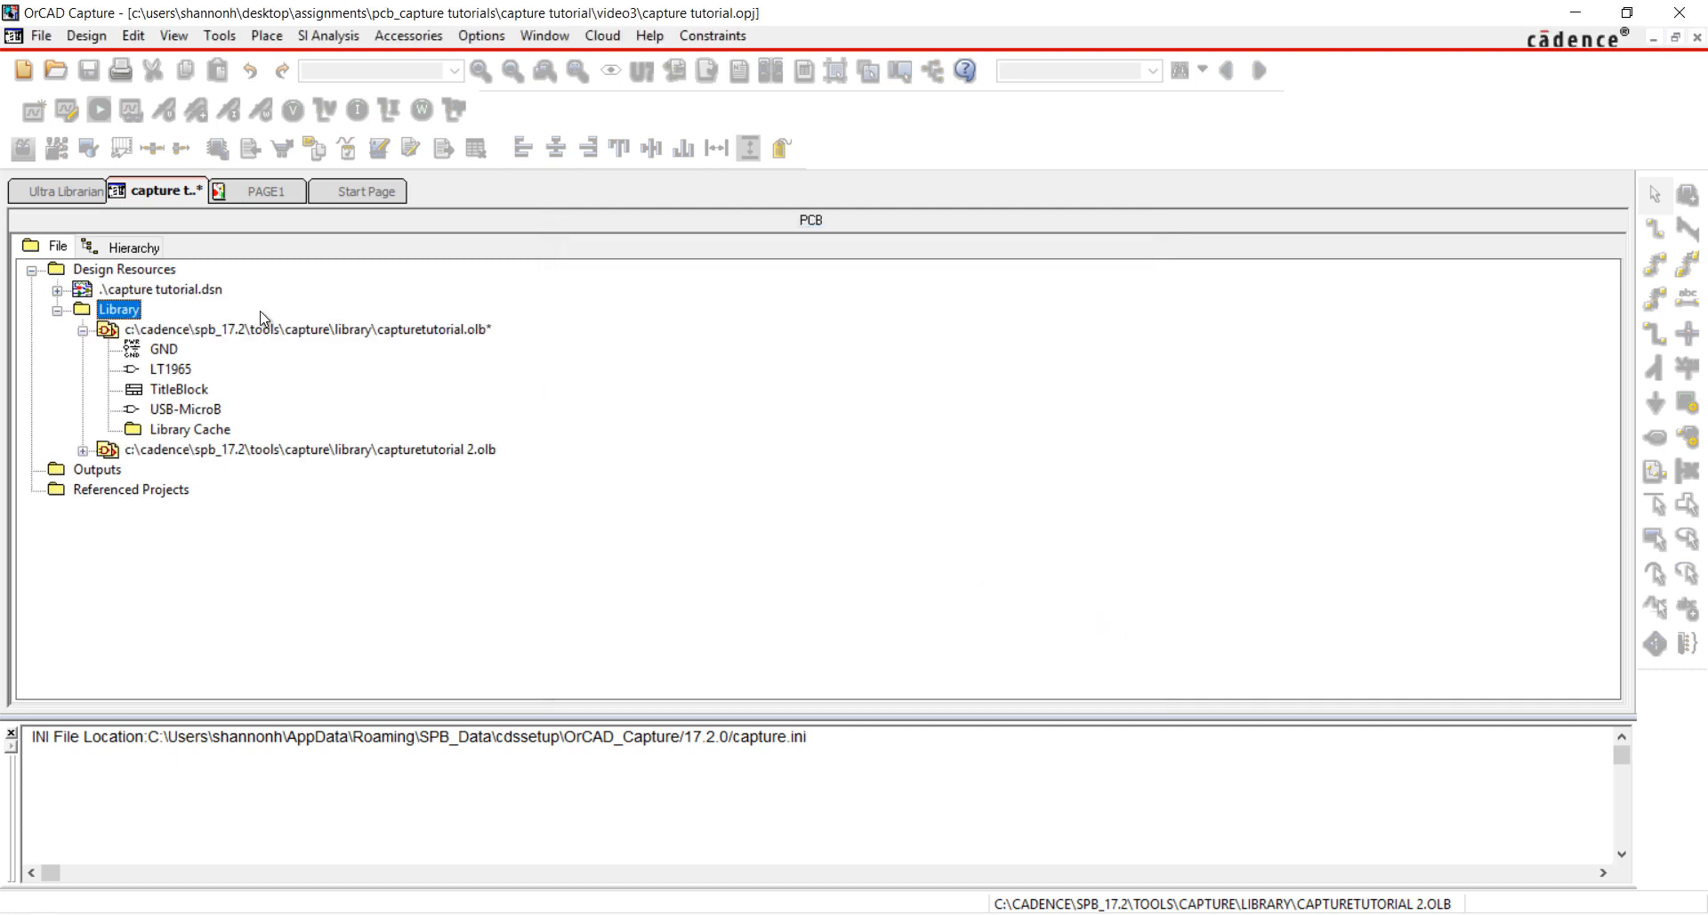
{"action": "left_click", "coordinate": [265, 331]}
{"action": "right_click", "coordinate": [320, 331]}
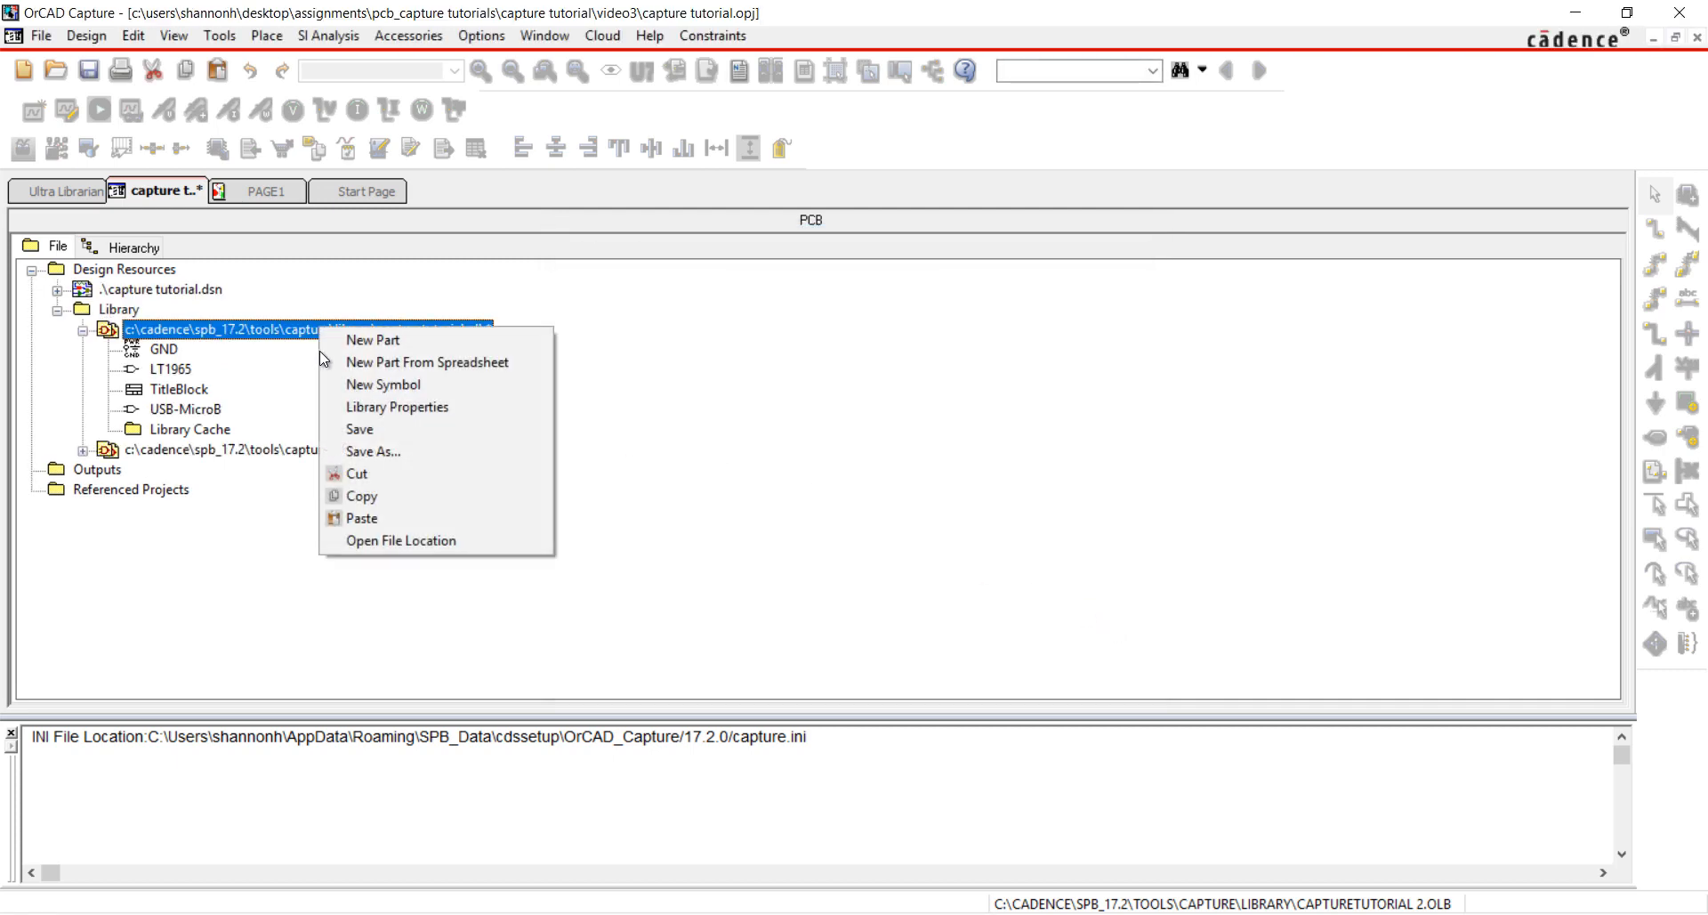
{"action": "left_click", "coordinate": [382, 476]}
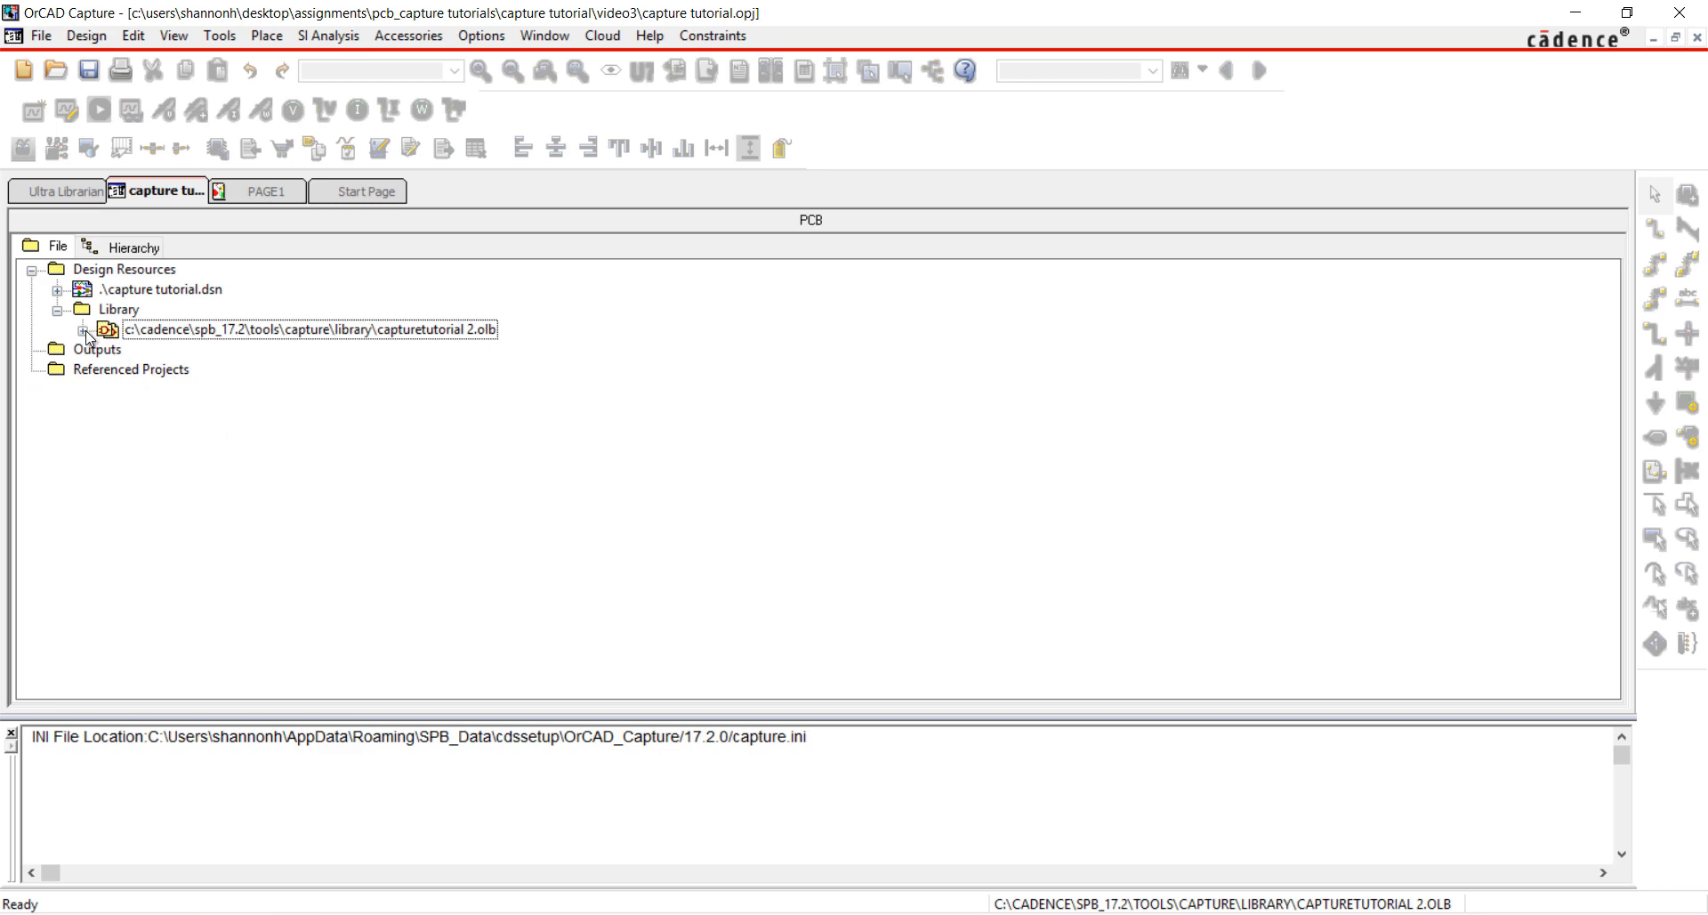
{"action": "left_click", "coordinate": [82, 330]}
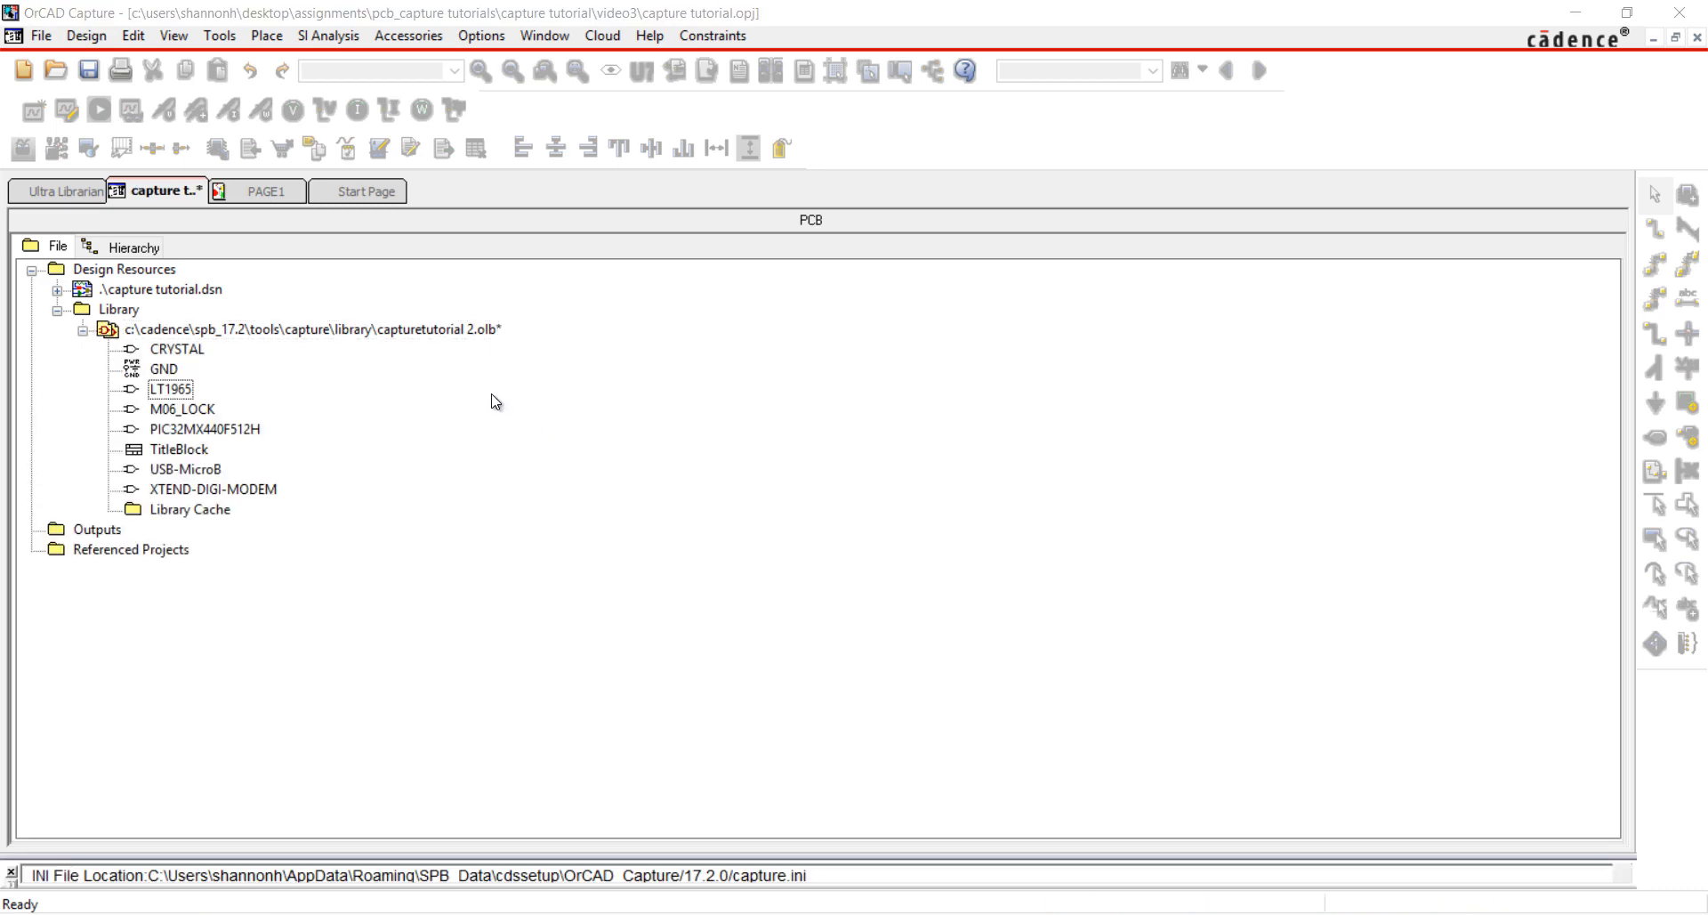
Start placing parts on schematic PAGE1 with only the CAPTURETUTORIAL 2 library selected as the source.
{"action": "left_click", "coordinate": [272, 194]}
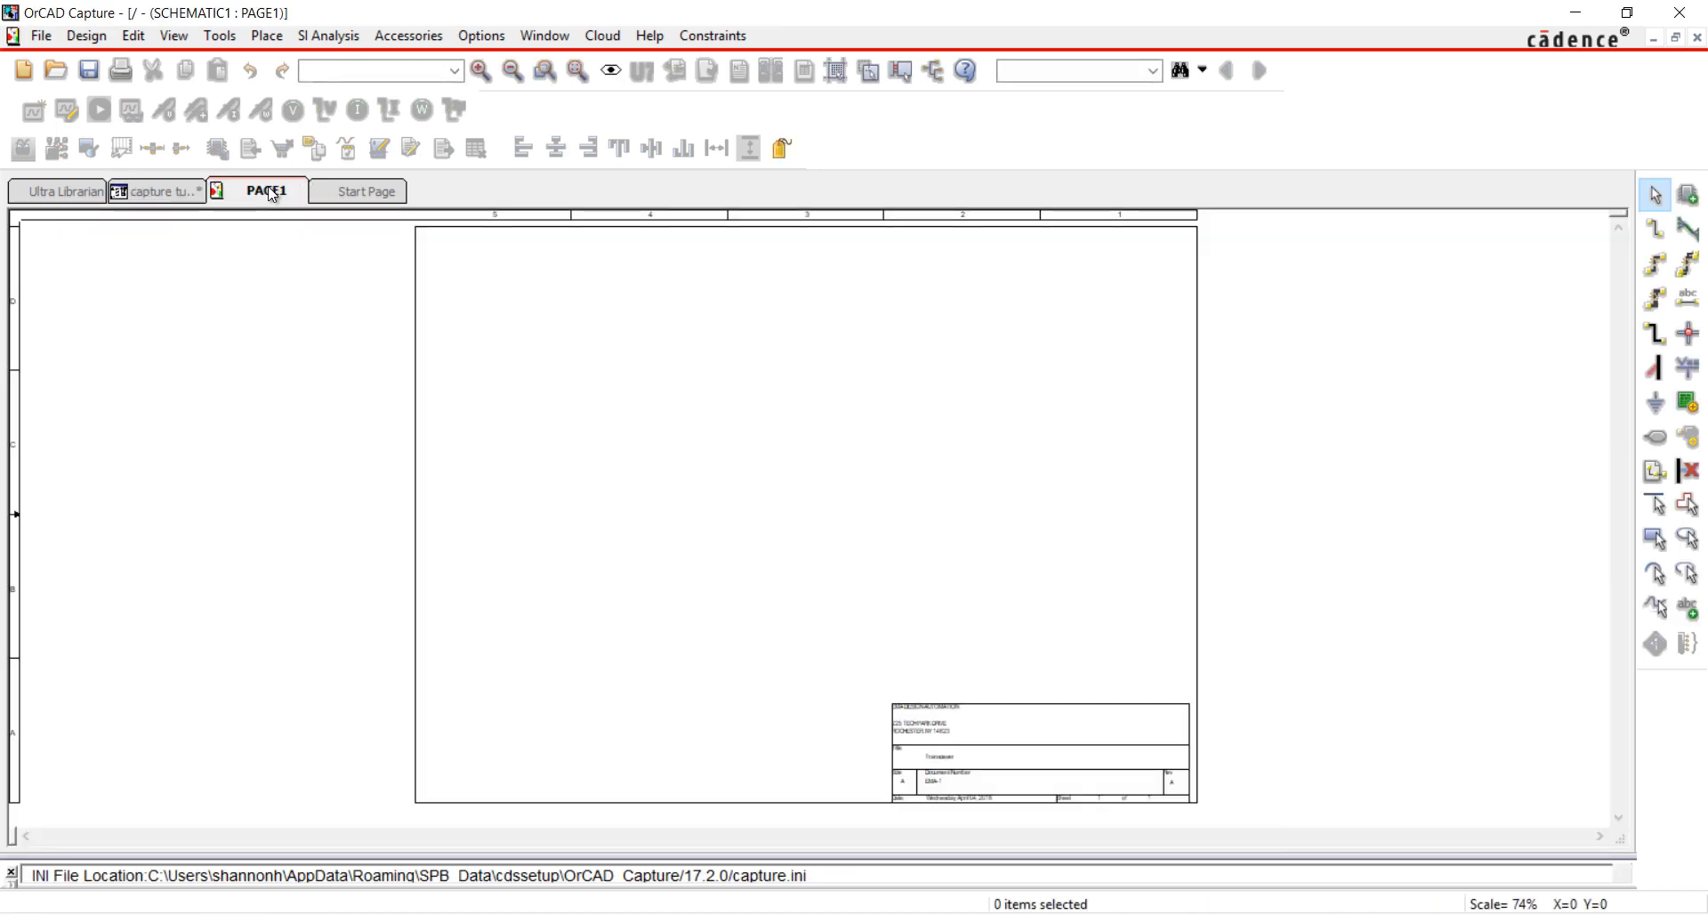
{"action": "left_click", "coordinate": [283, 40]}
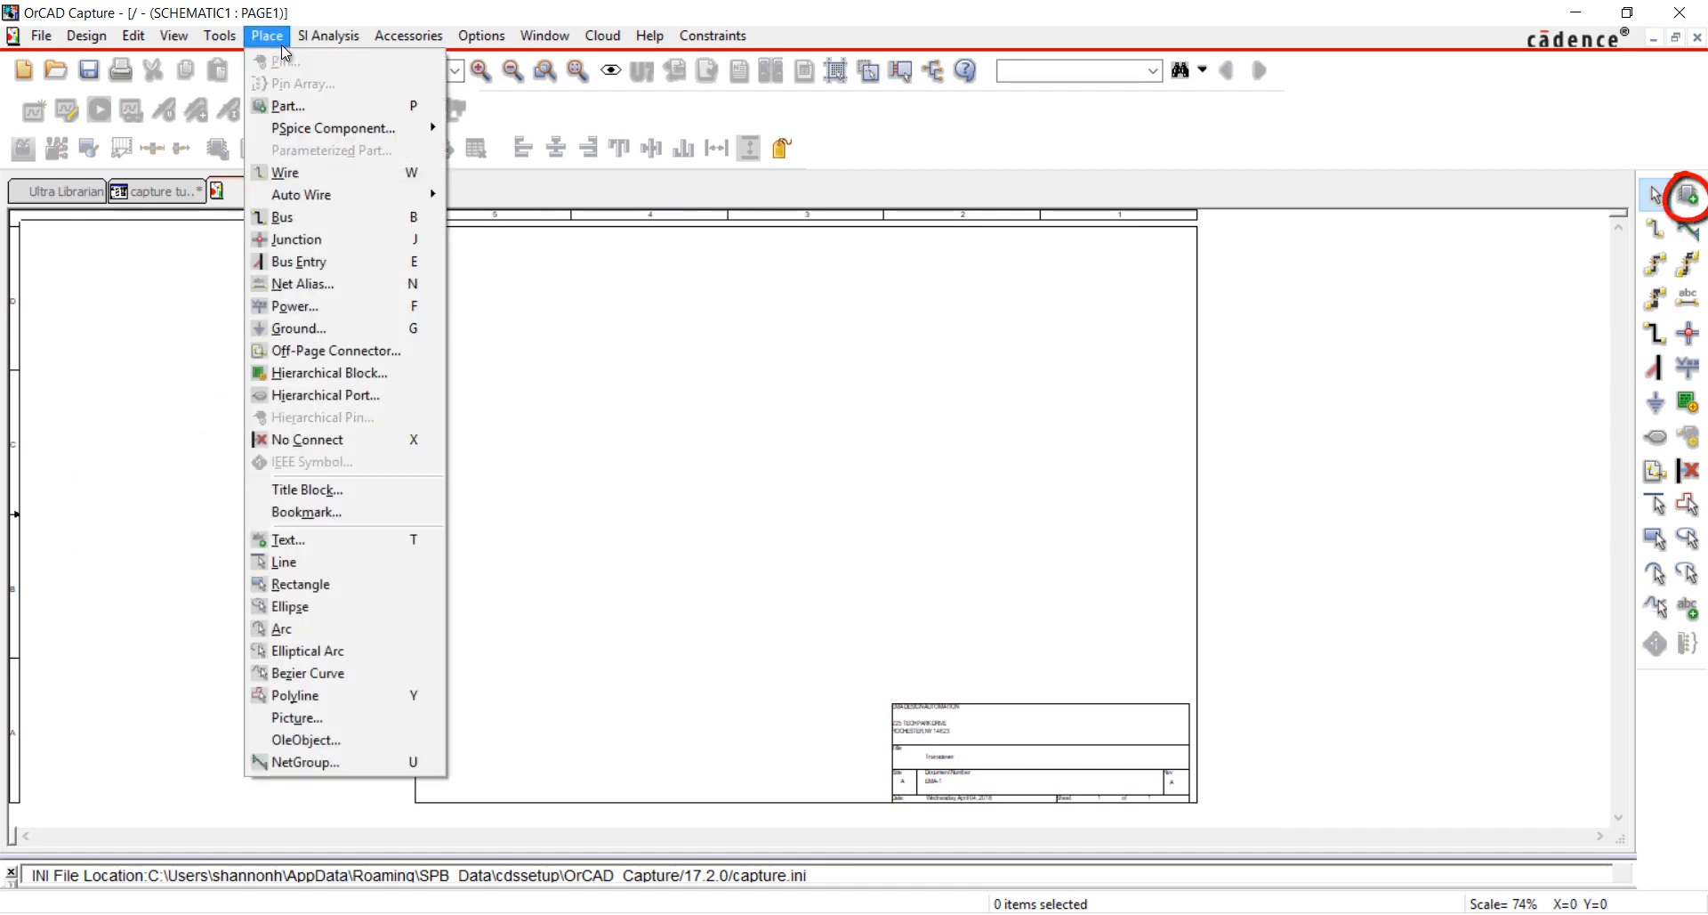
{"action": "left_click", "coordinate": [292, 108]}
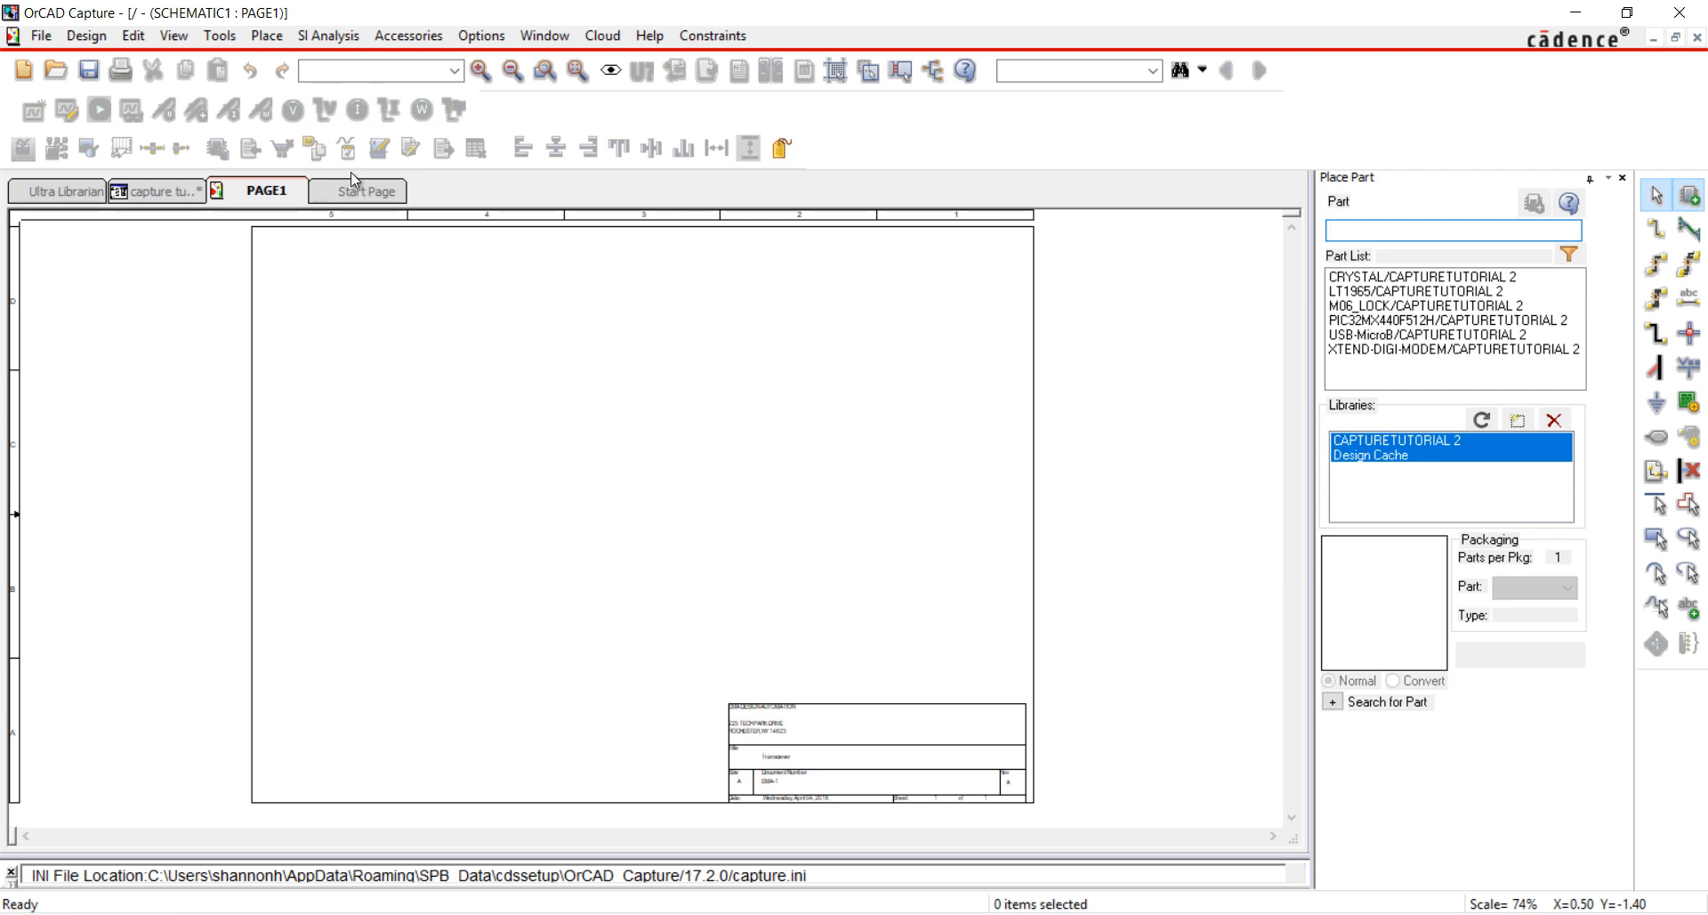
{"action": "left_click", "coordinate": [1381, 442]}
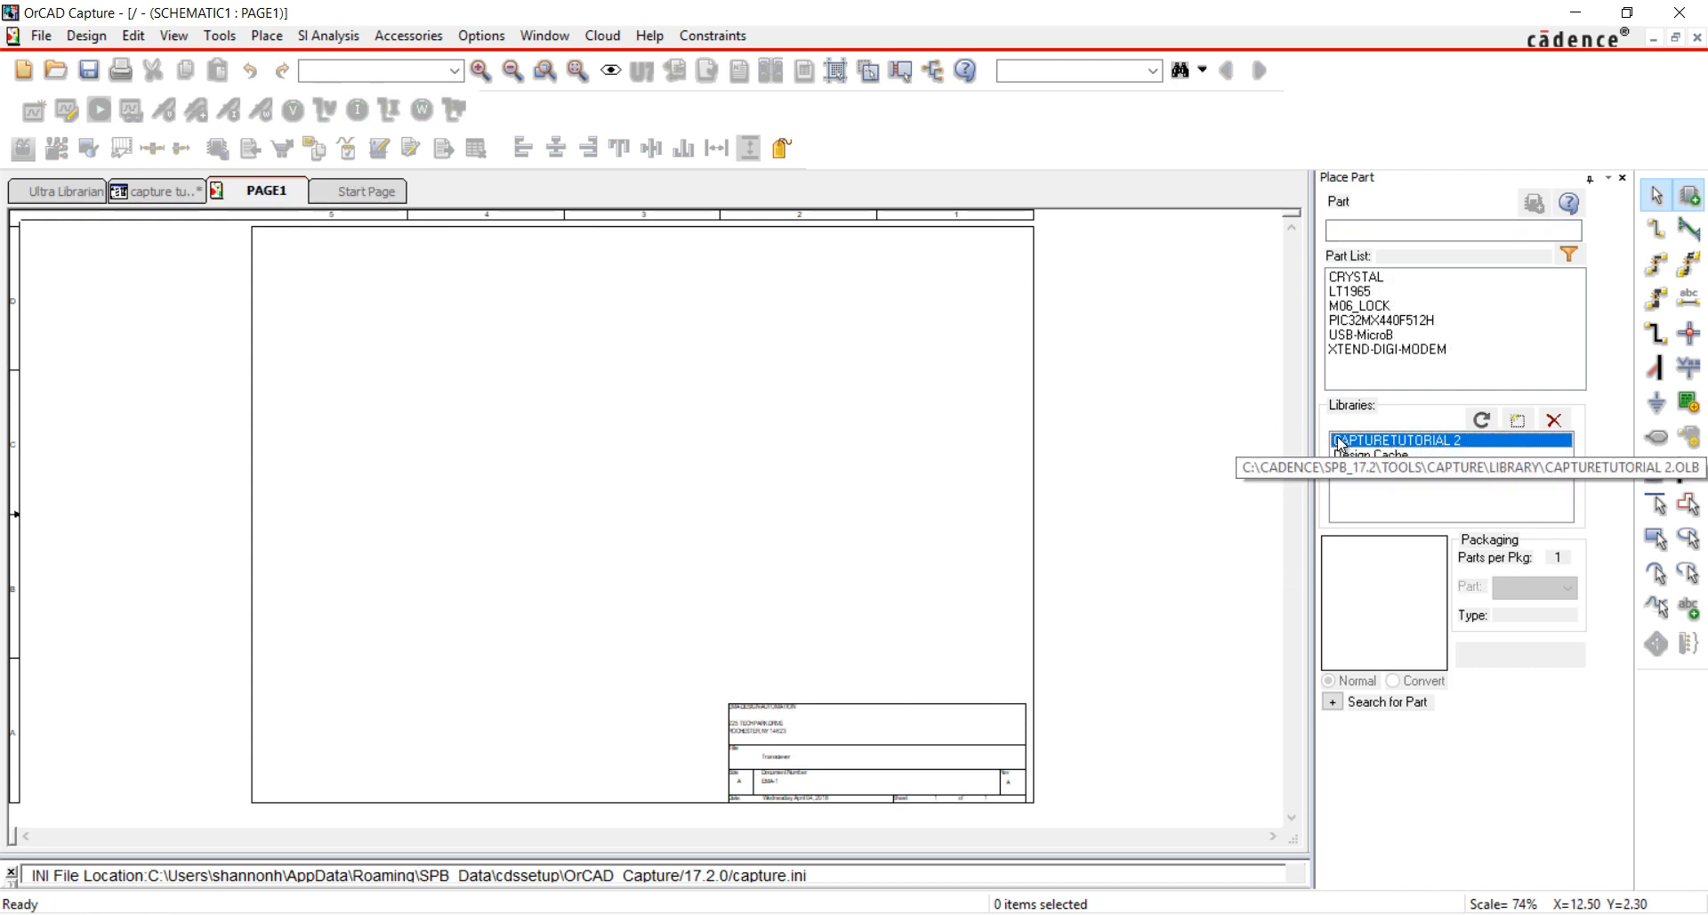
Place one LT1965 part near the upper middle of the schematic page and end placement.
{"action": "left_click", "coordinate": [1364, 292]}
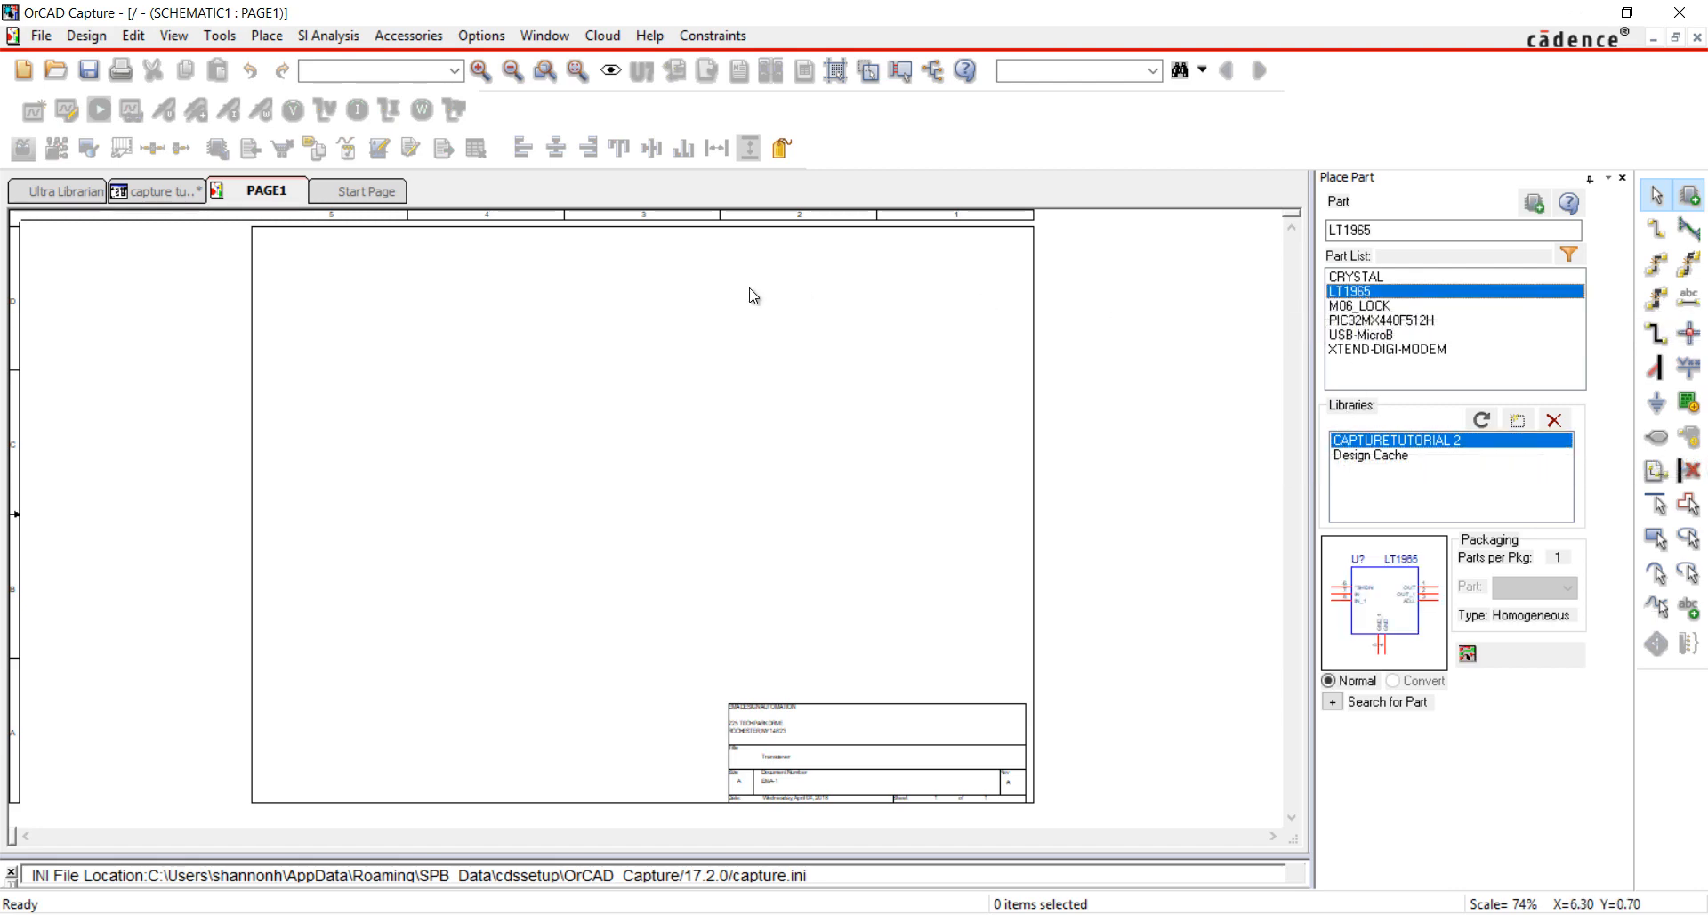
{"action": "left_click", "coordinate": [1533, 203]}
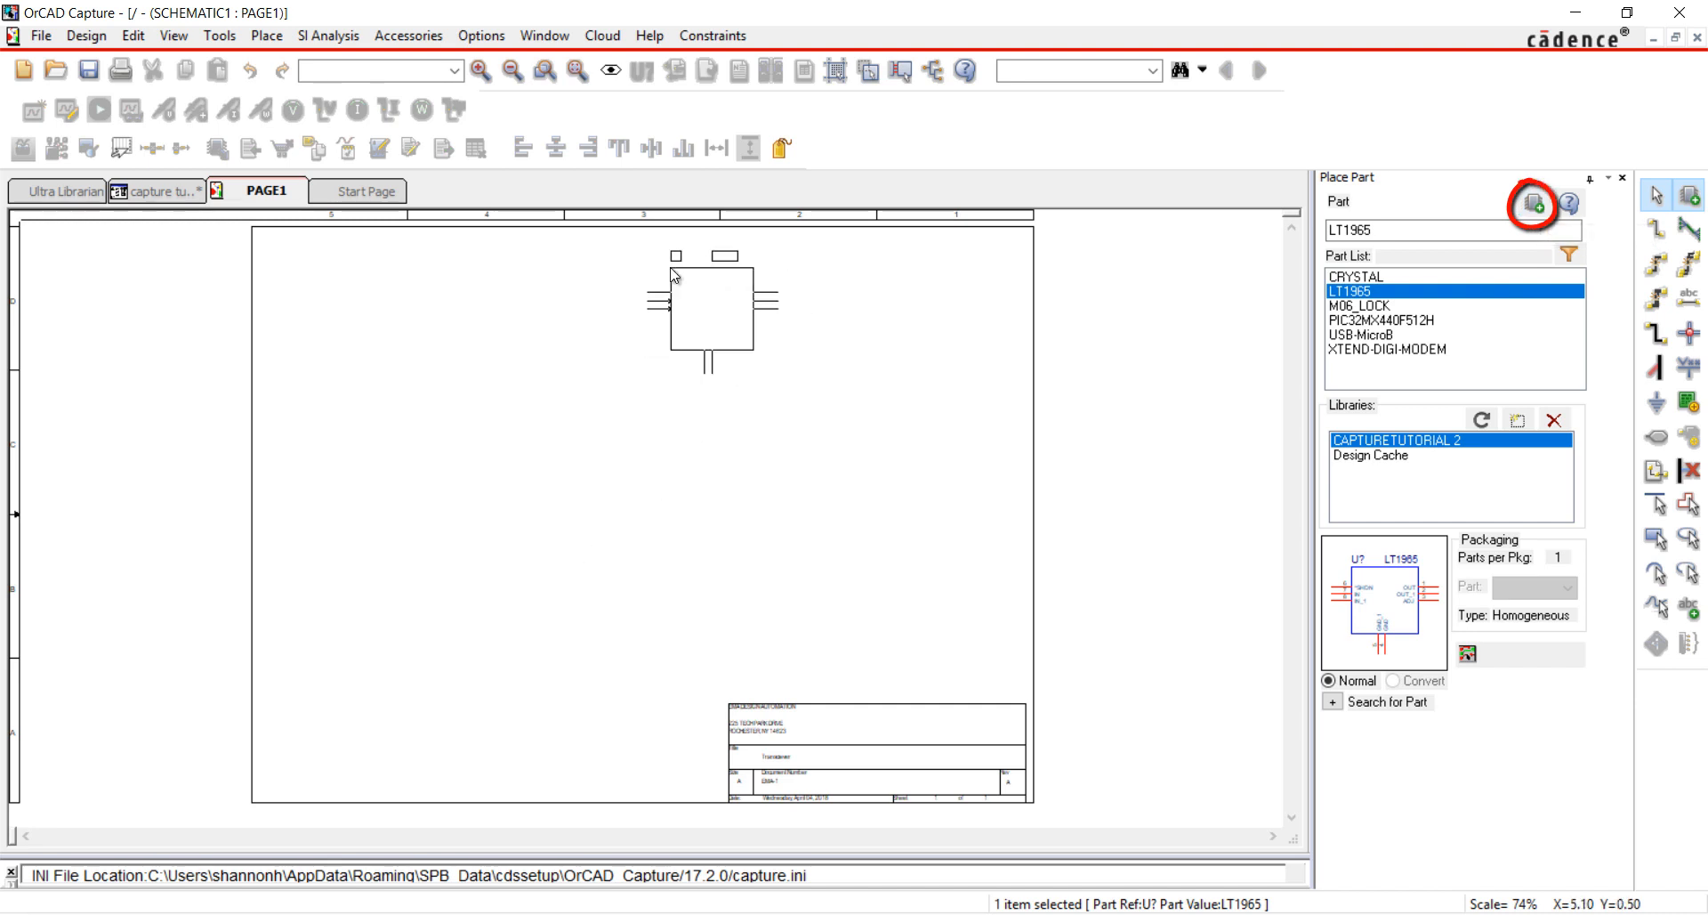
{"action": "left_click", "coordinate": [672, 276]}
{"action": "right_click", "coordinate": [640, 432]}
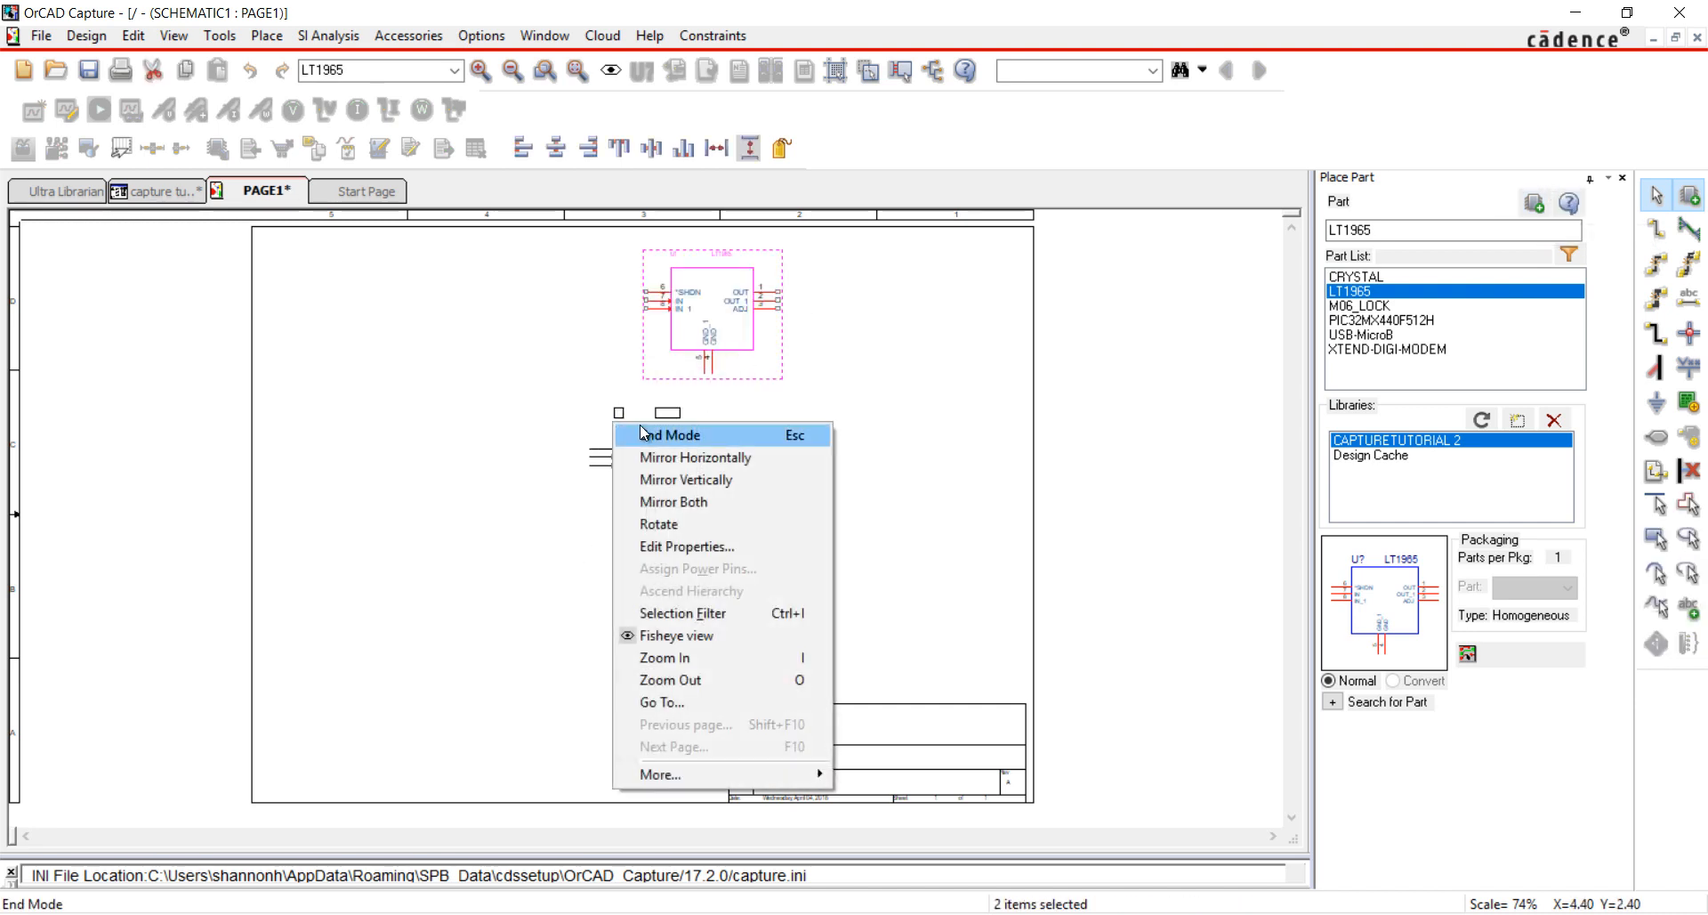
{"action": "left_click", "coordinate": [647, 433]}
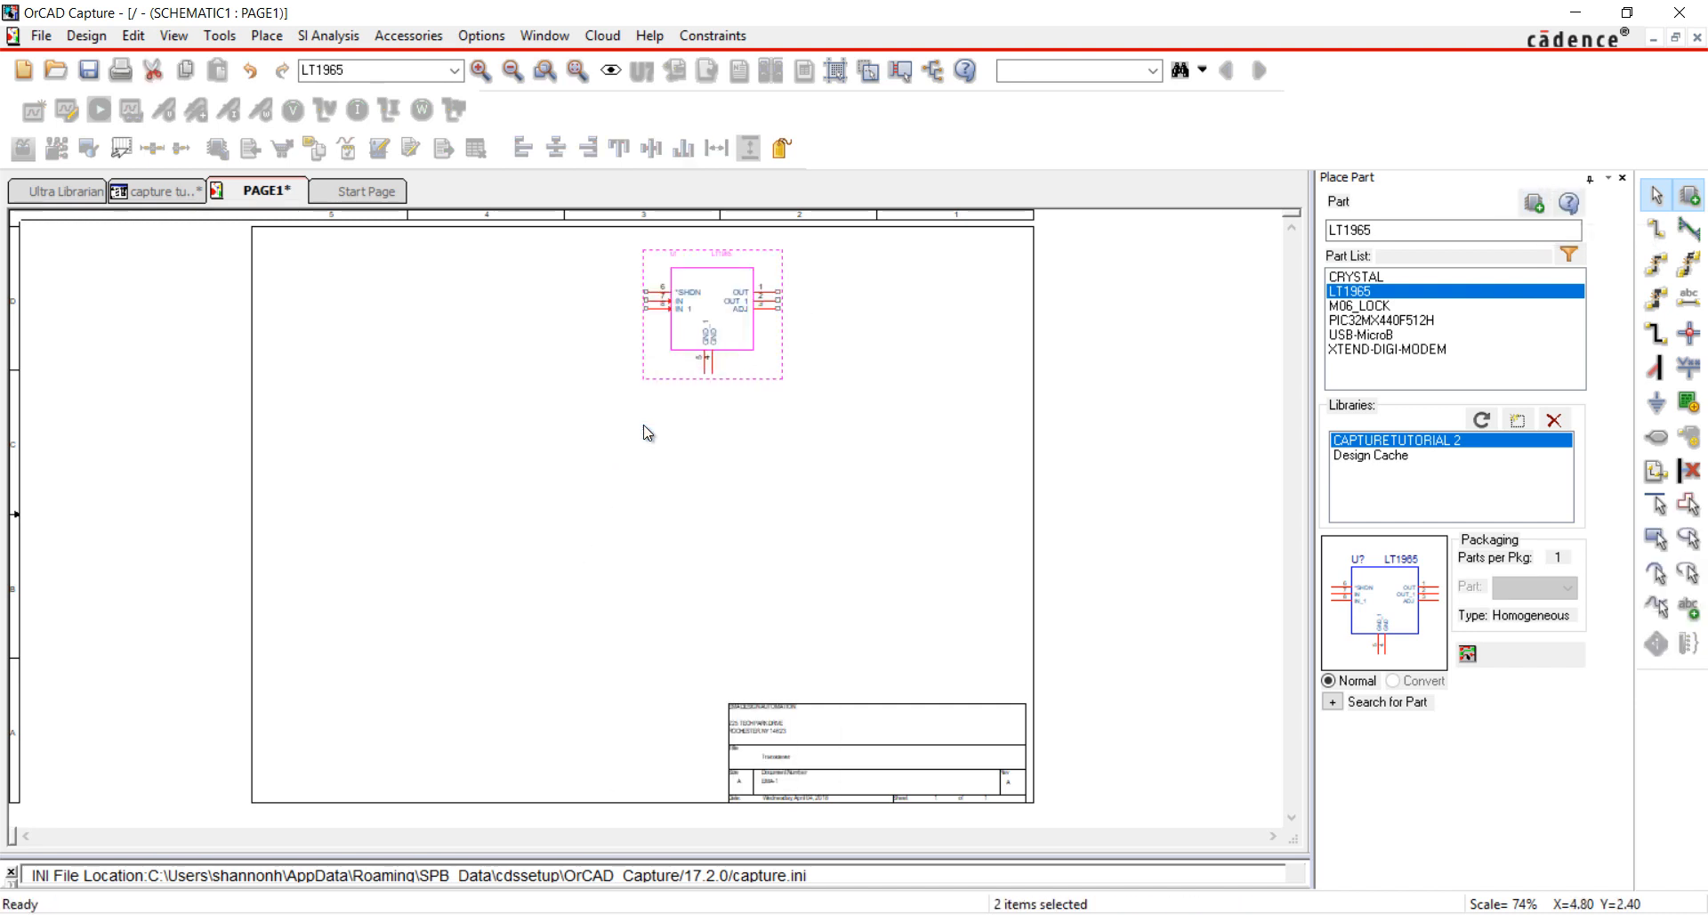
Place one XTEND-DIGI-MODEM part in the page's upper-left area, level with the LT1965, and end placement.
{"action": "left_click", "coordinate": [1415, 352]}
{"action": "double_click", "coordinate": [1418, 352]}
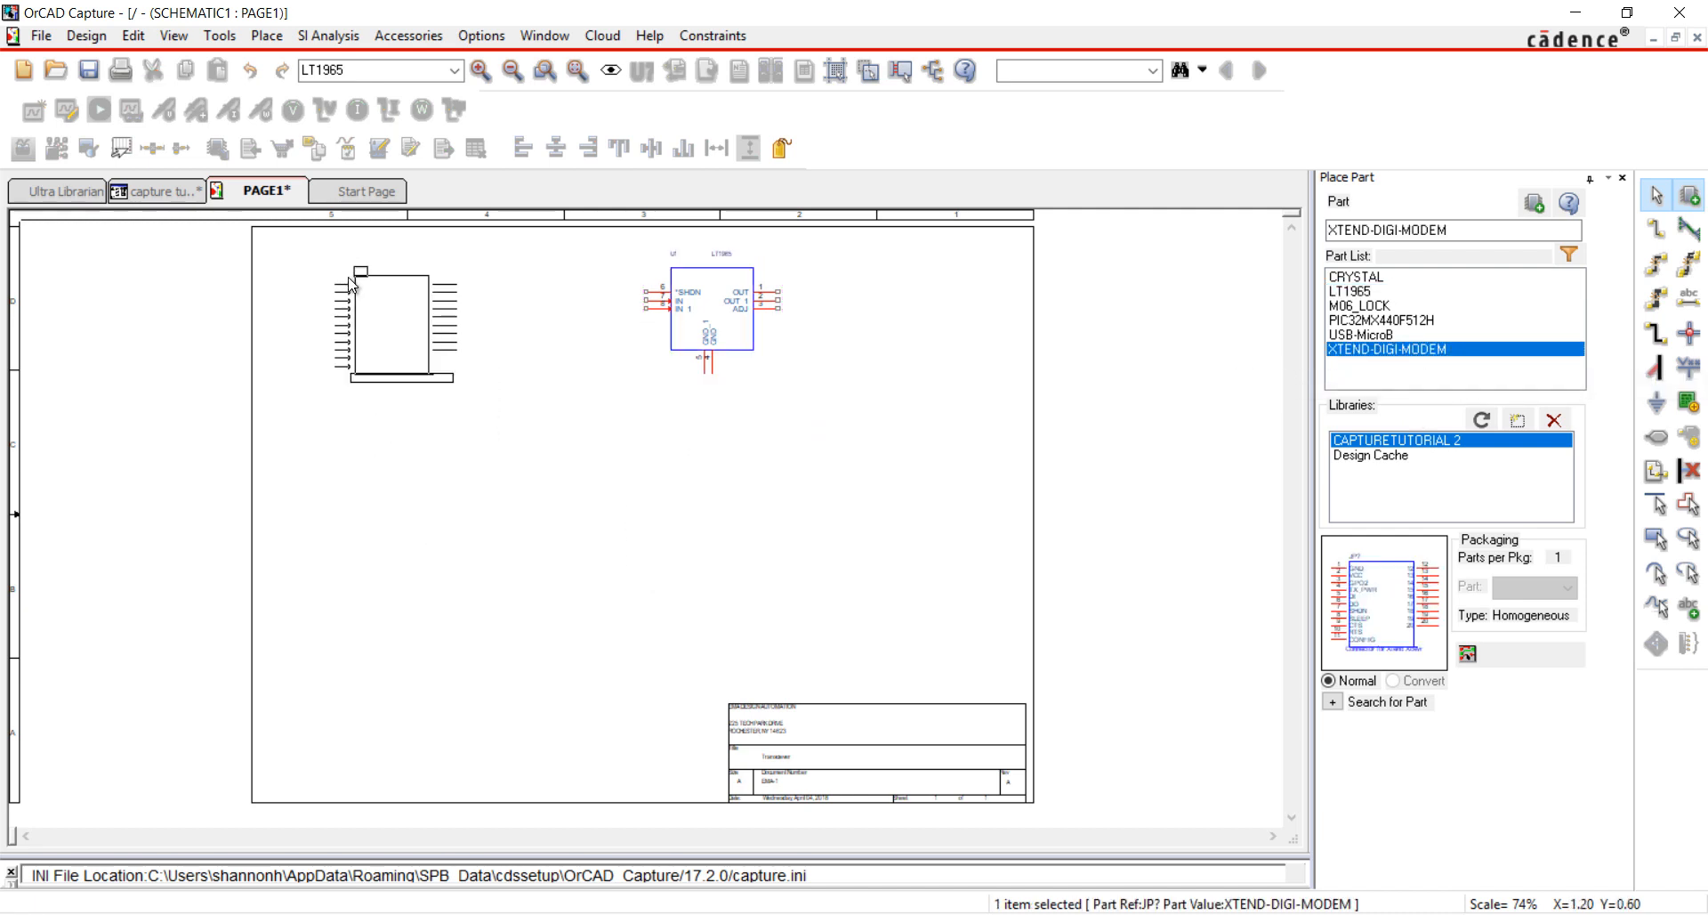
{"action": "left_click", "coordinate": [349, 283]}
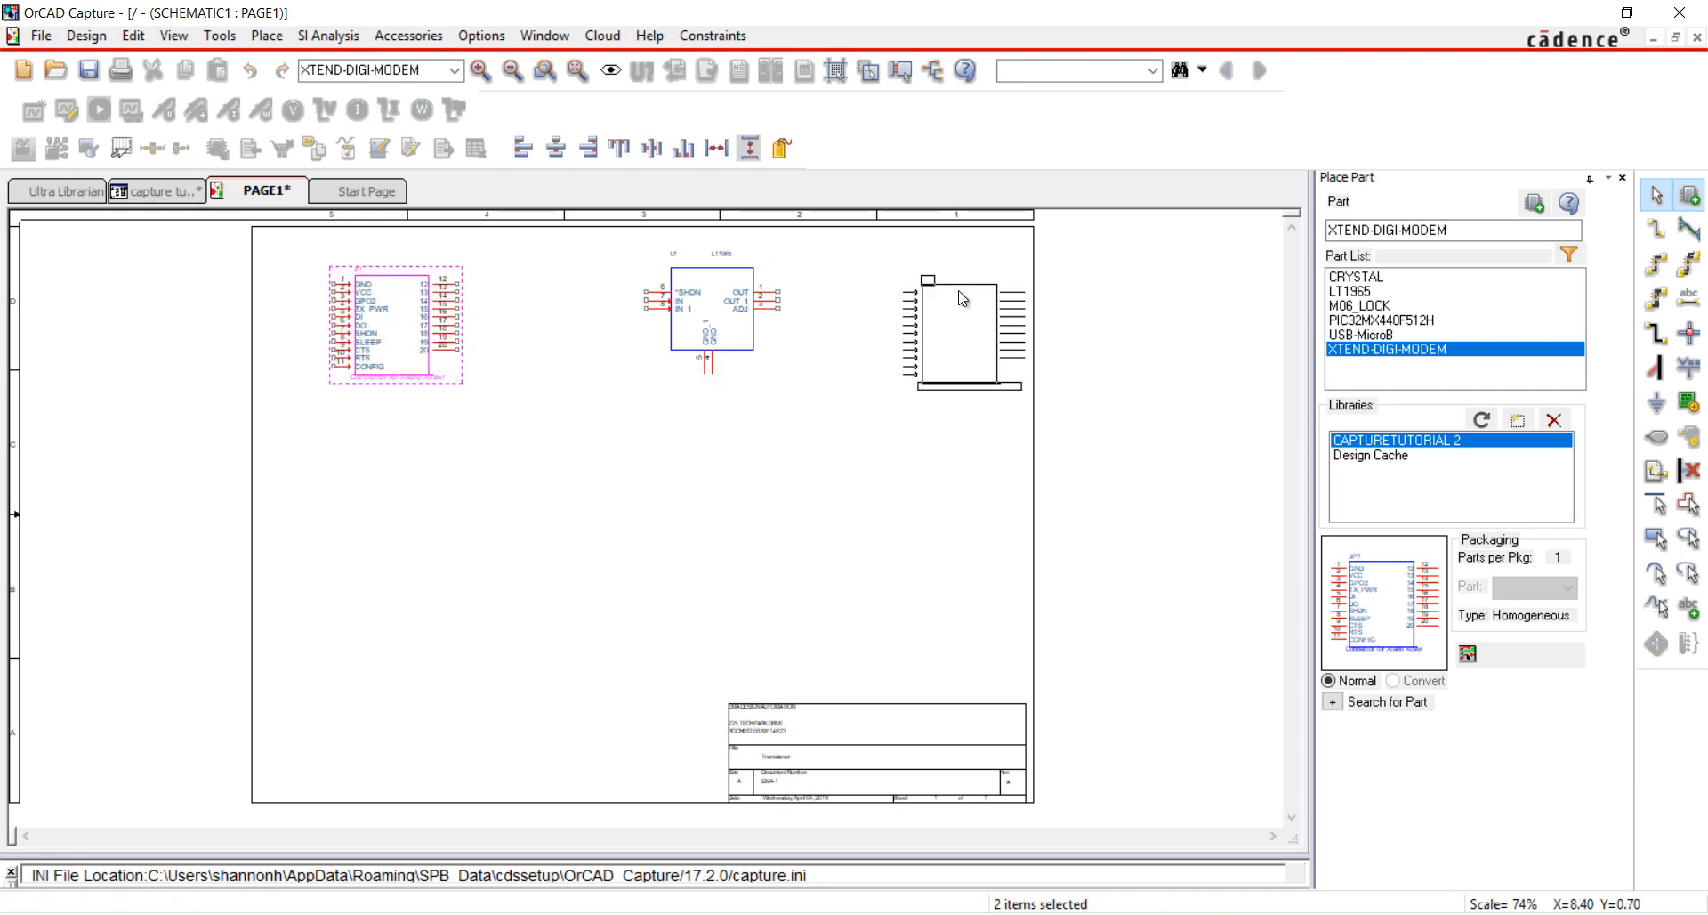
{"action": "right_click", "coordinate": [945, 336]}
{"action": "left_click", "coordinate": [968, 341]}
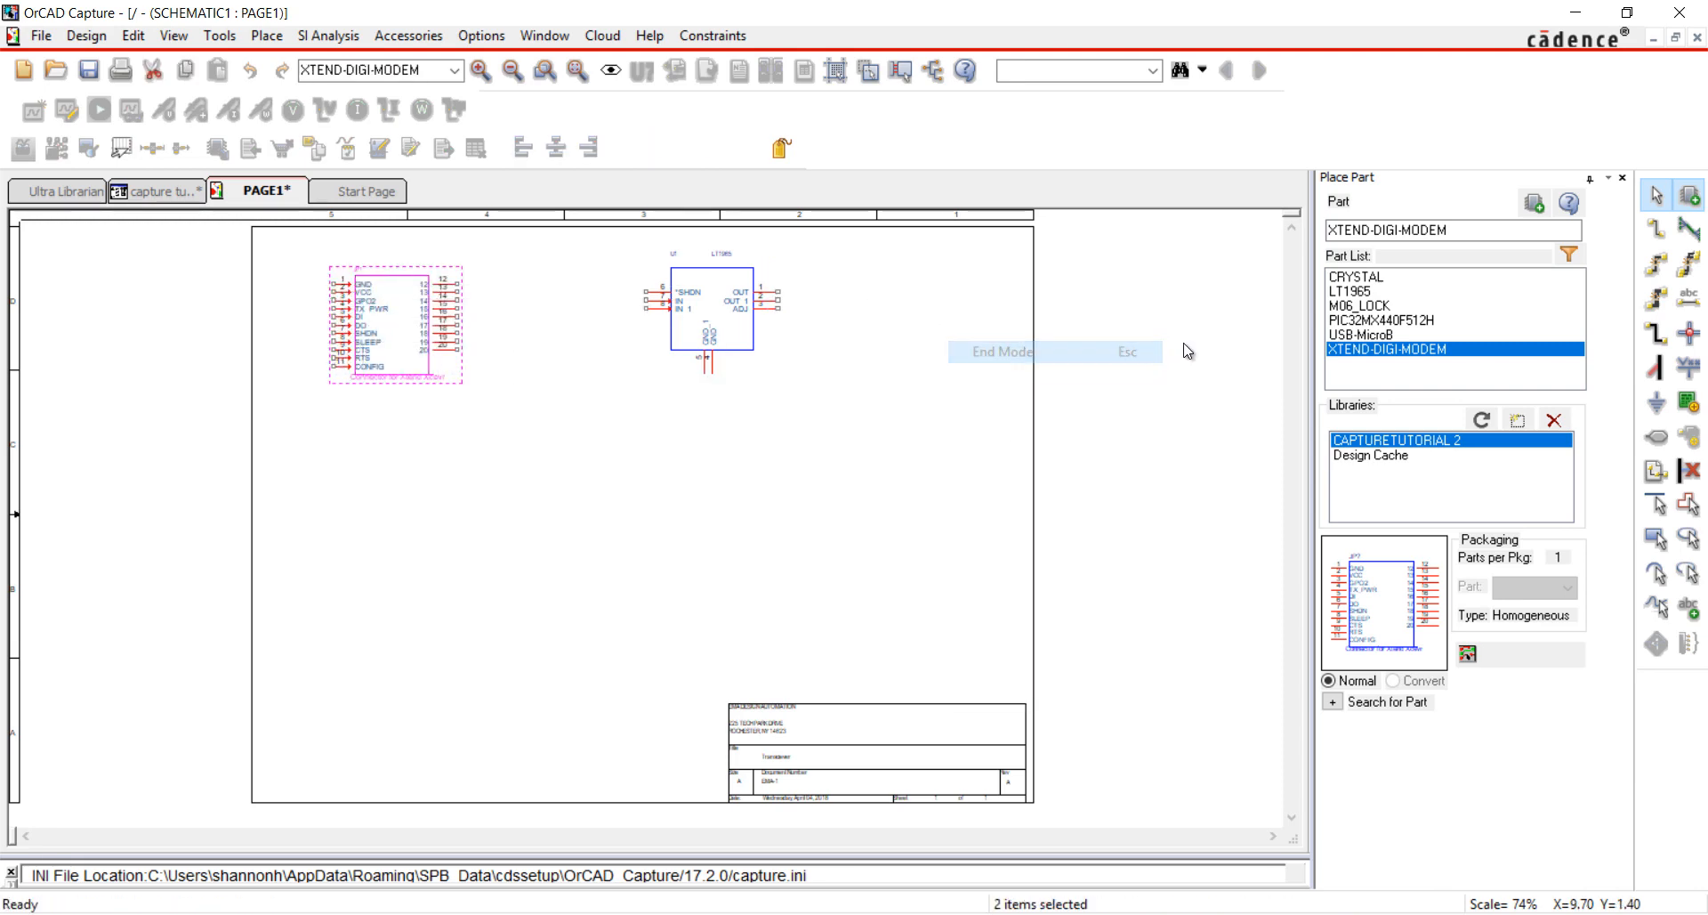
Place one PIC32MX440F512H part in the lower middle of the page, below the modem, and end placement.
{"action": "double_click", "coordinate": [1370, 320]}
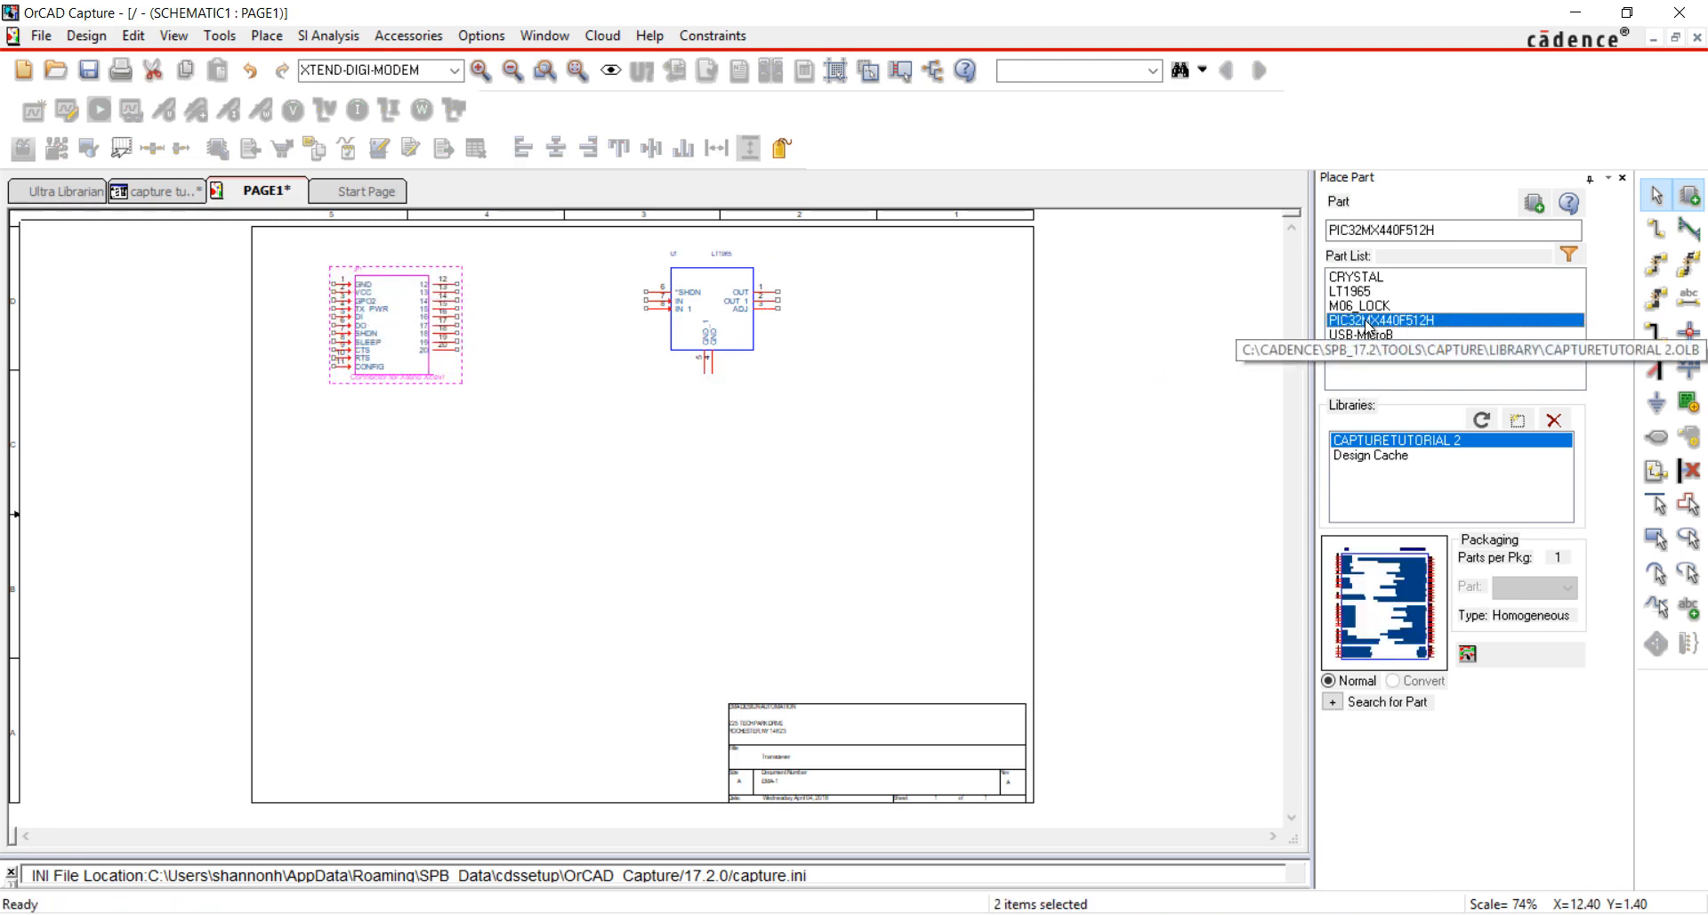
{"action": "left_click", "coordinate": [428, 453]}
{"action": "right_click", "coordinate": [755, 436]}
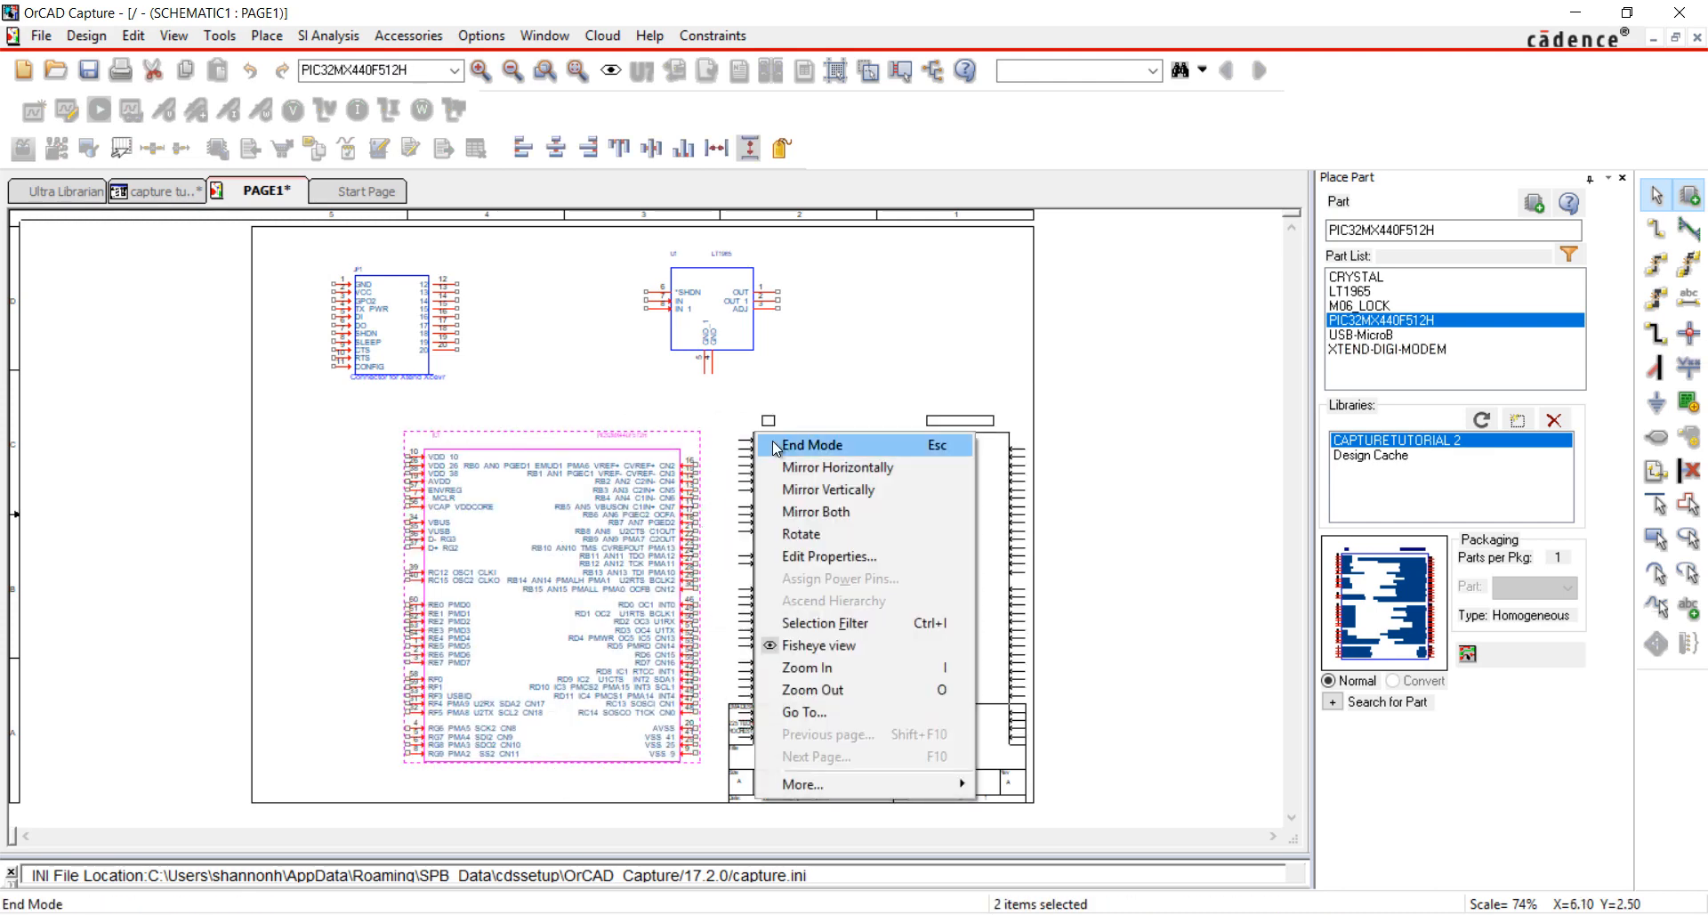
{"action": "left_click", "coordinate": [772, 441]}
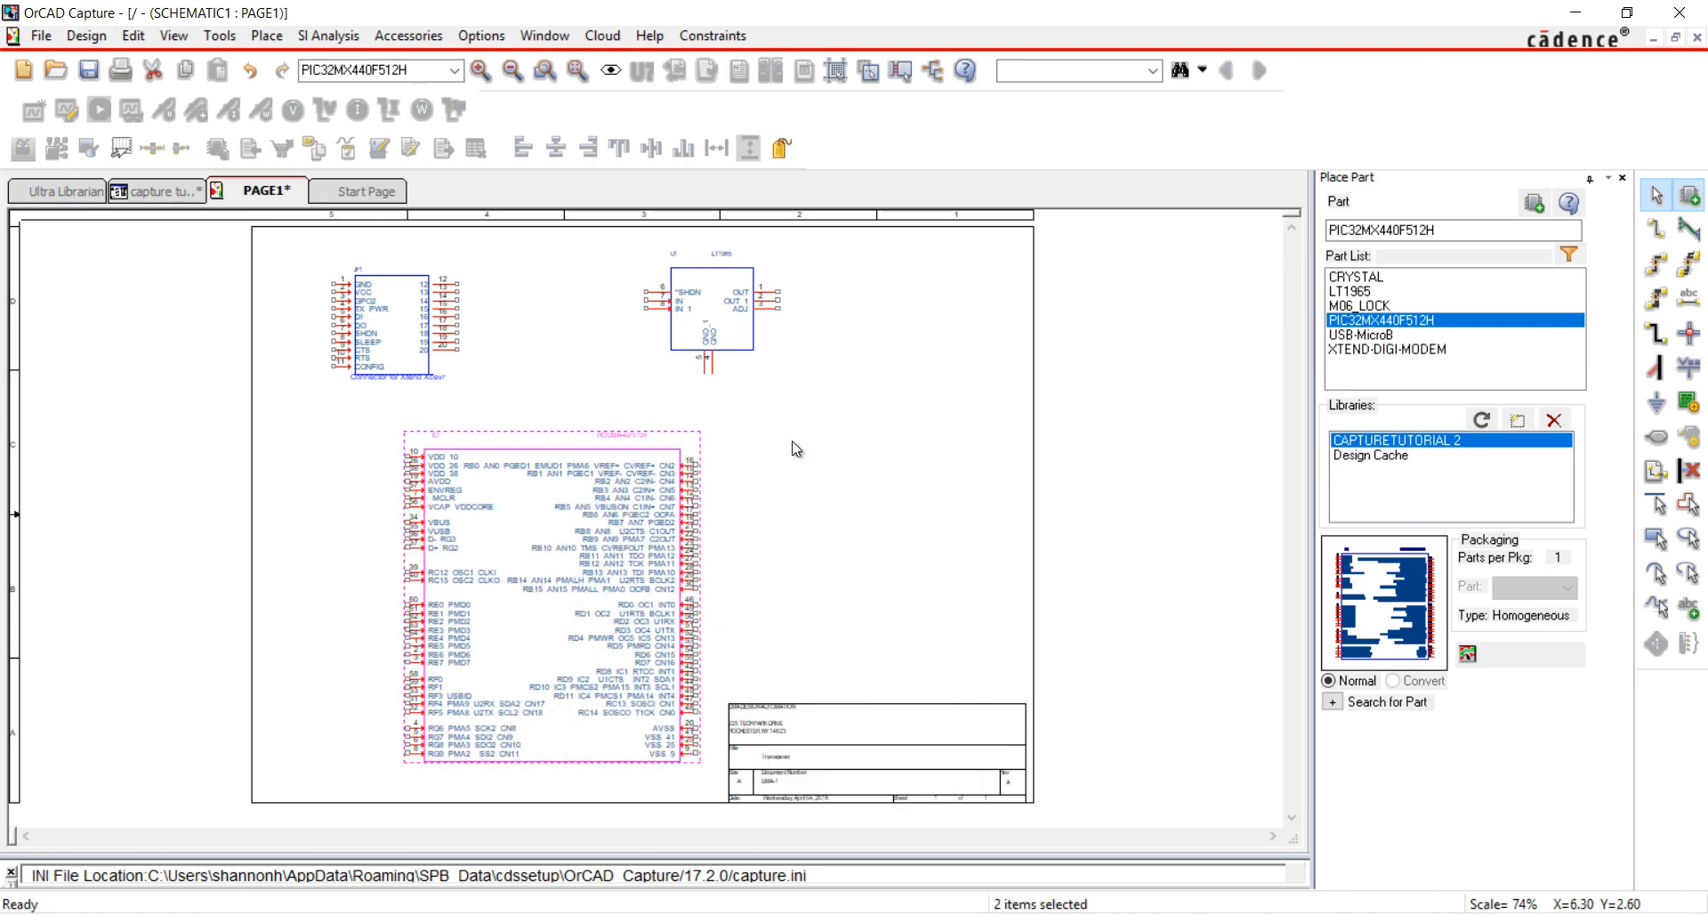
Place one CRYSTAL part beside the PIC32's left-hand oscillator pins and rotate it once.
{"action": "double_click", "coordinate": [1355, 277]}
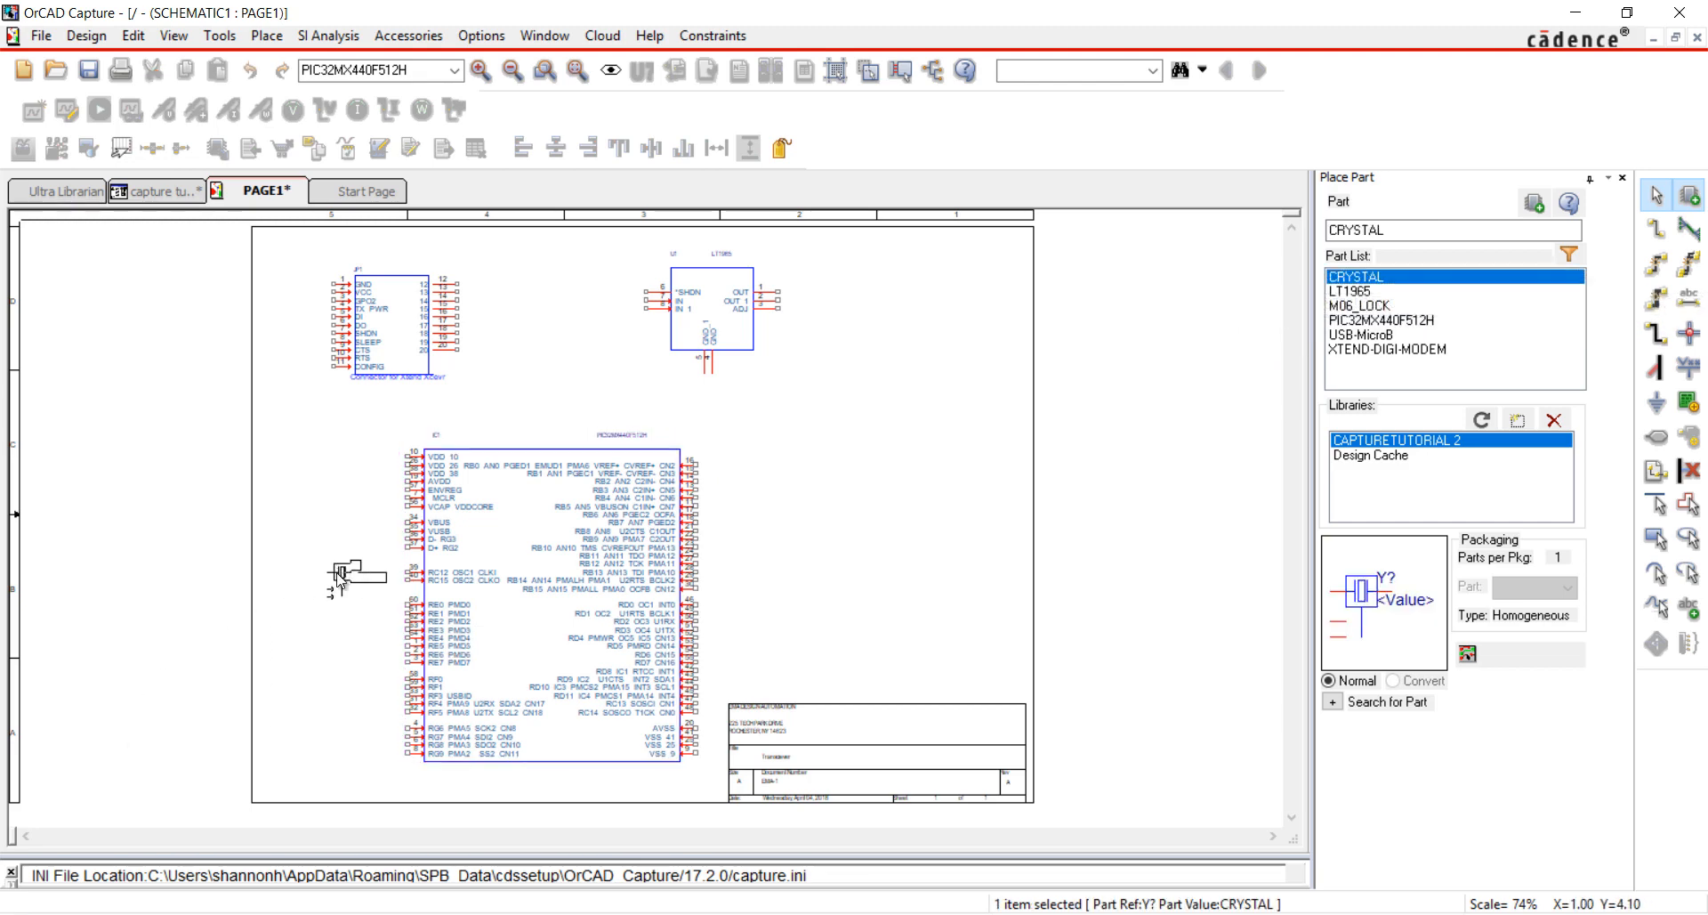
{"action": "left_click", "coordinate": [342, 580]}
{"action": "right_click", "coordinate": [347, 502]}
{"action": "left_click", "coordinate": [372, 512]}
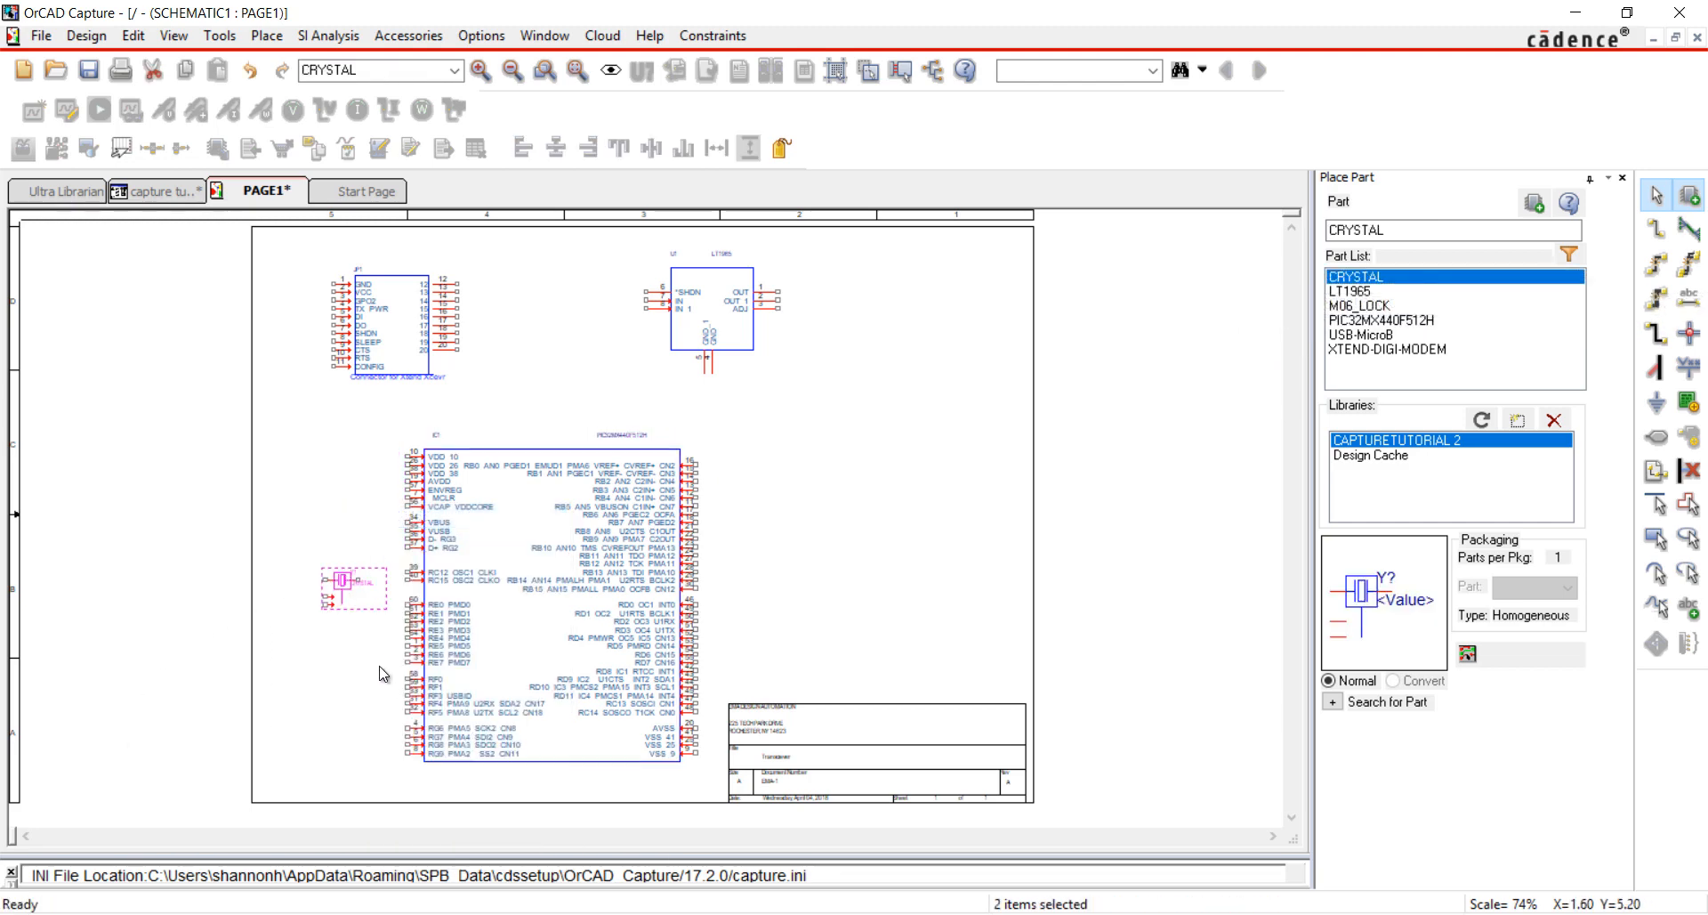
{"action": "right_click", "coordinate": [341, 590]}
{"action": "key", "text": "r"}
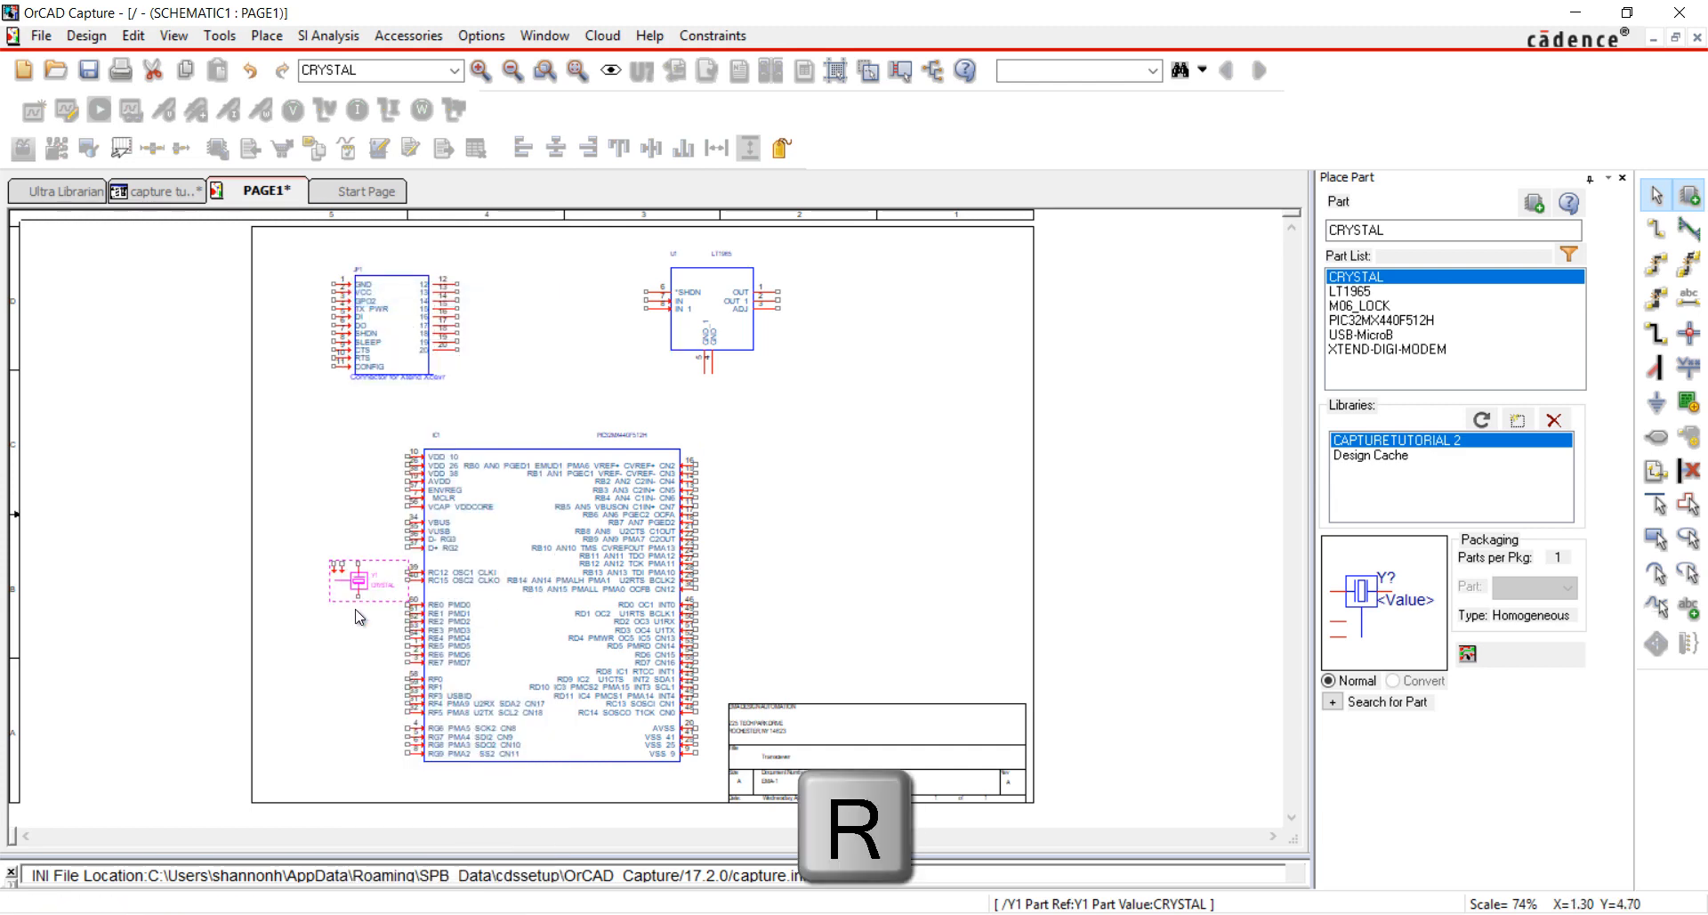
Place one M06_LOCK connector, rotated once so its pins face up, just above the title block.
{"action": "double_click", "coordinate": [1359, 306]}
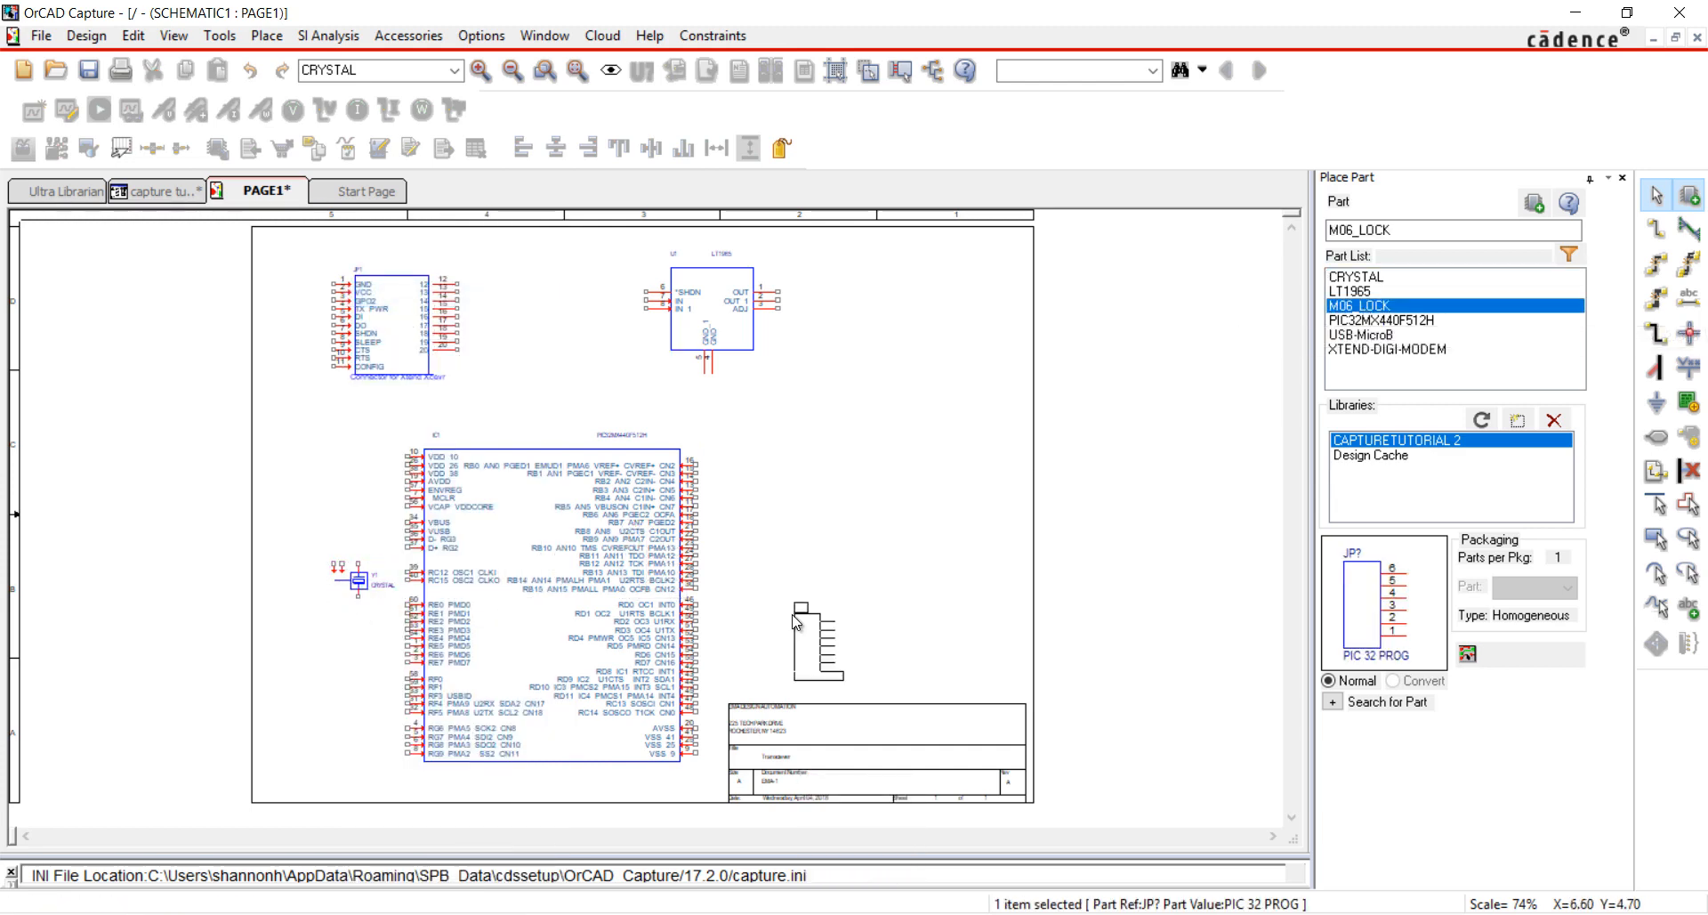
{"action": "key", "text": "r"}
{"action": "left_click", "coordinate": [812, 647]}
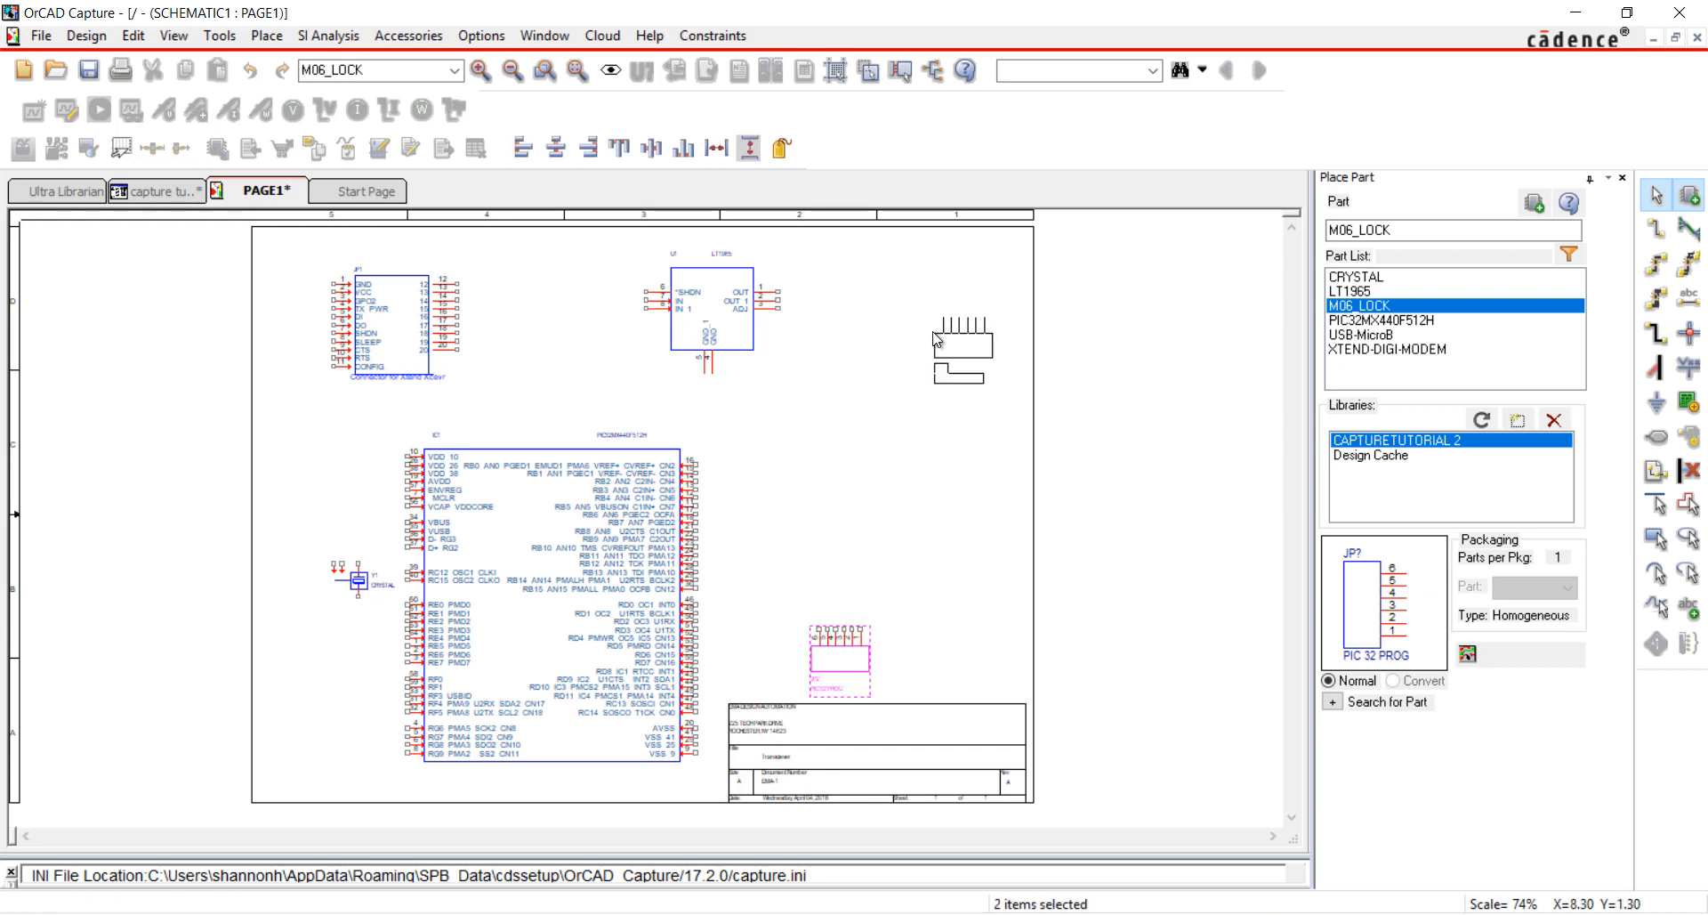
{"action": "right_click", "coordinate": [934, 338]}
{"action": "left_click", "coordinate": [958, 342]}
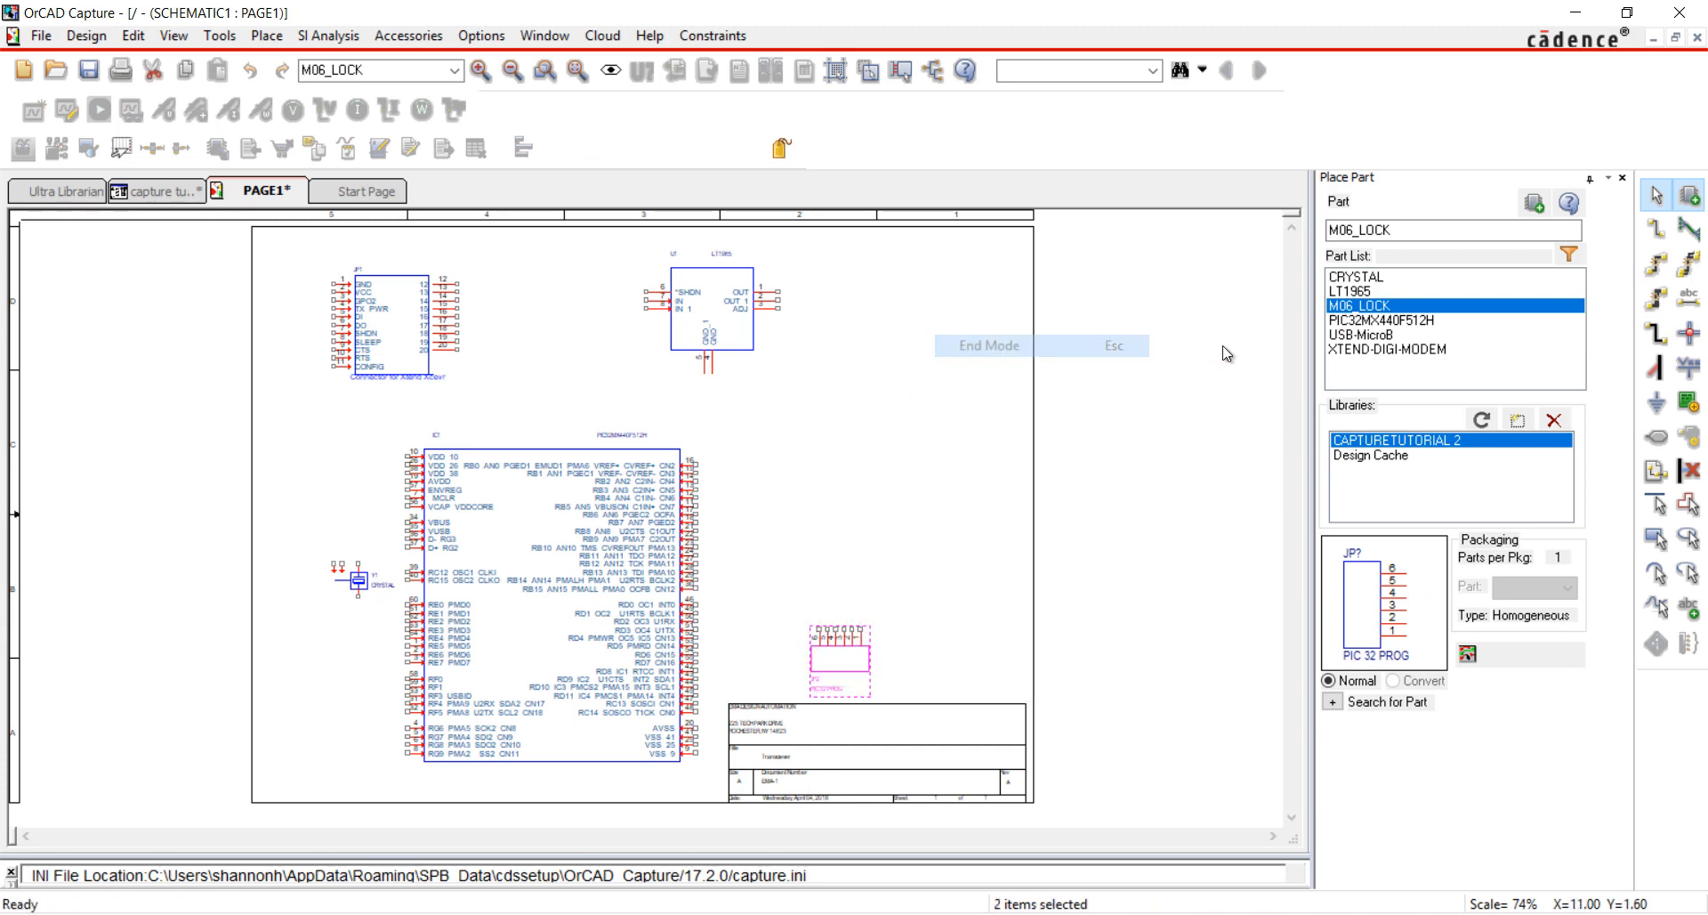
Place one USB-MicroB connector, rotated once so its pins face up, in the page's lower-left corner.
{"action": "double_click", "coordinate": [1363, 334]}
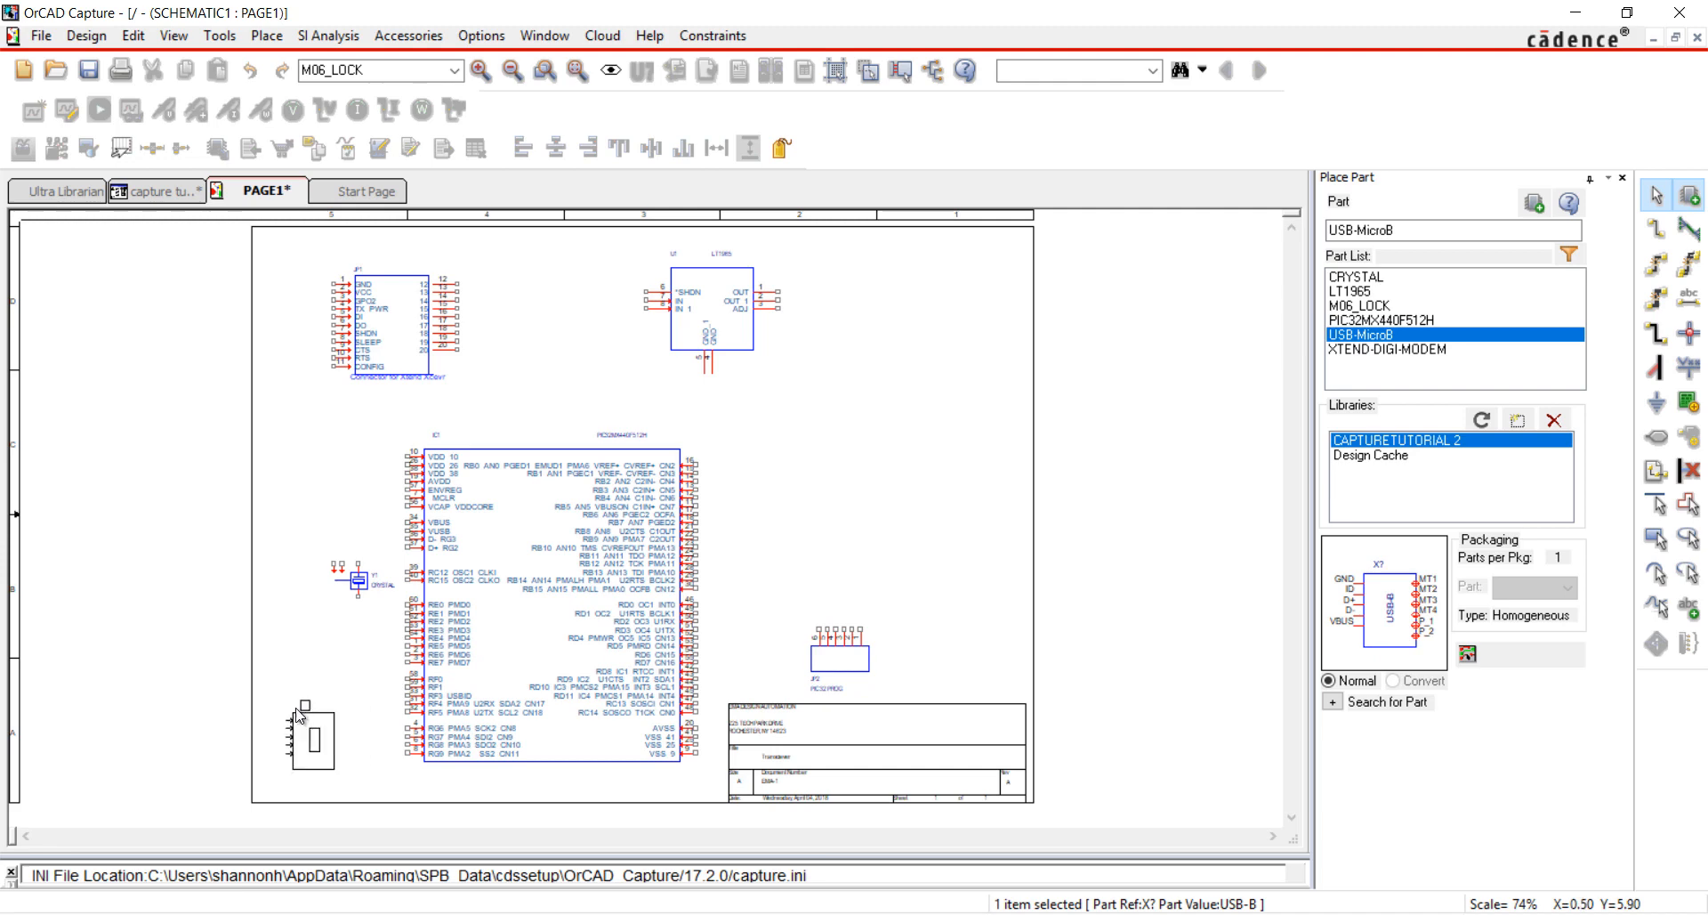
{"action": "key", "text": "r"}
{"action": "left_click", "coordinate": [270, 735]}
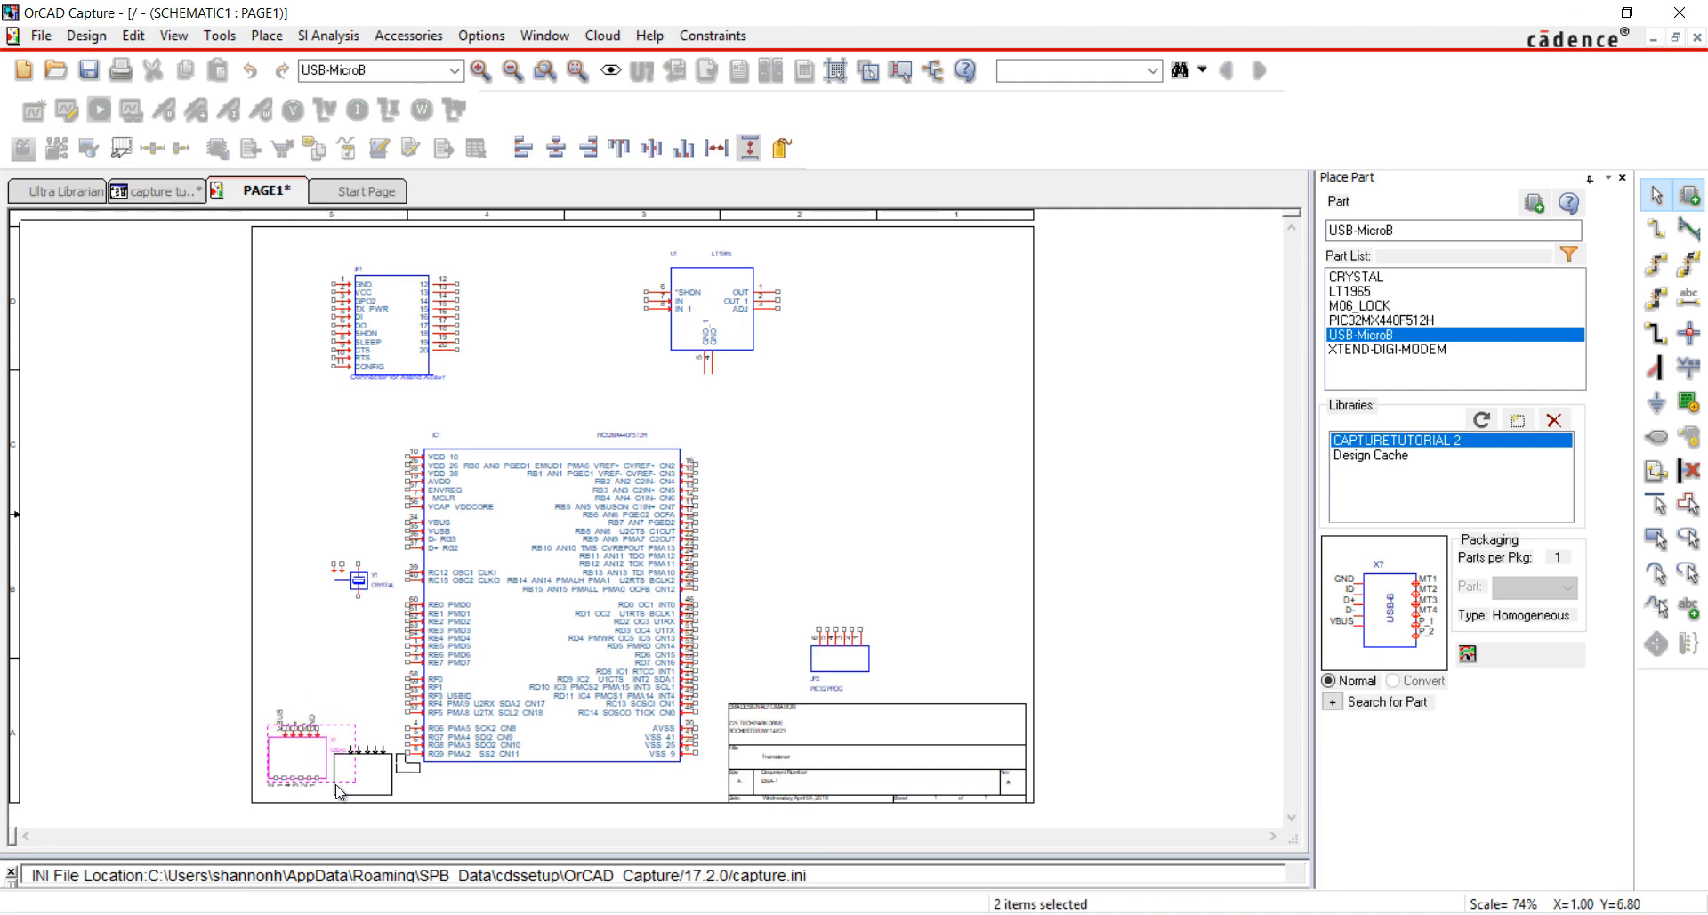
{"action": "right_click", "coordinate": [335, 783]}
{"action": "left_click", "coordinate": [467, 429]}
{"action": "left_click", "coordinate": [351, 700]}
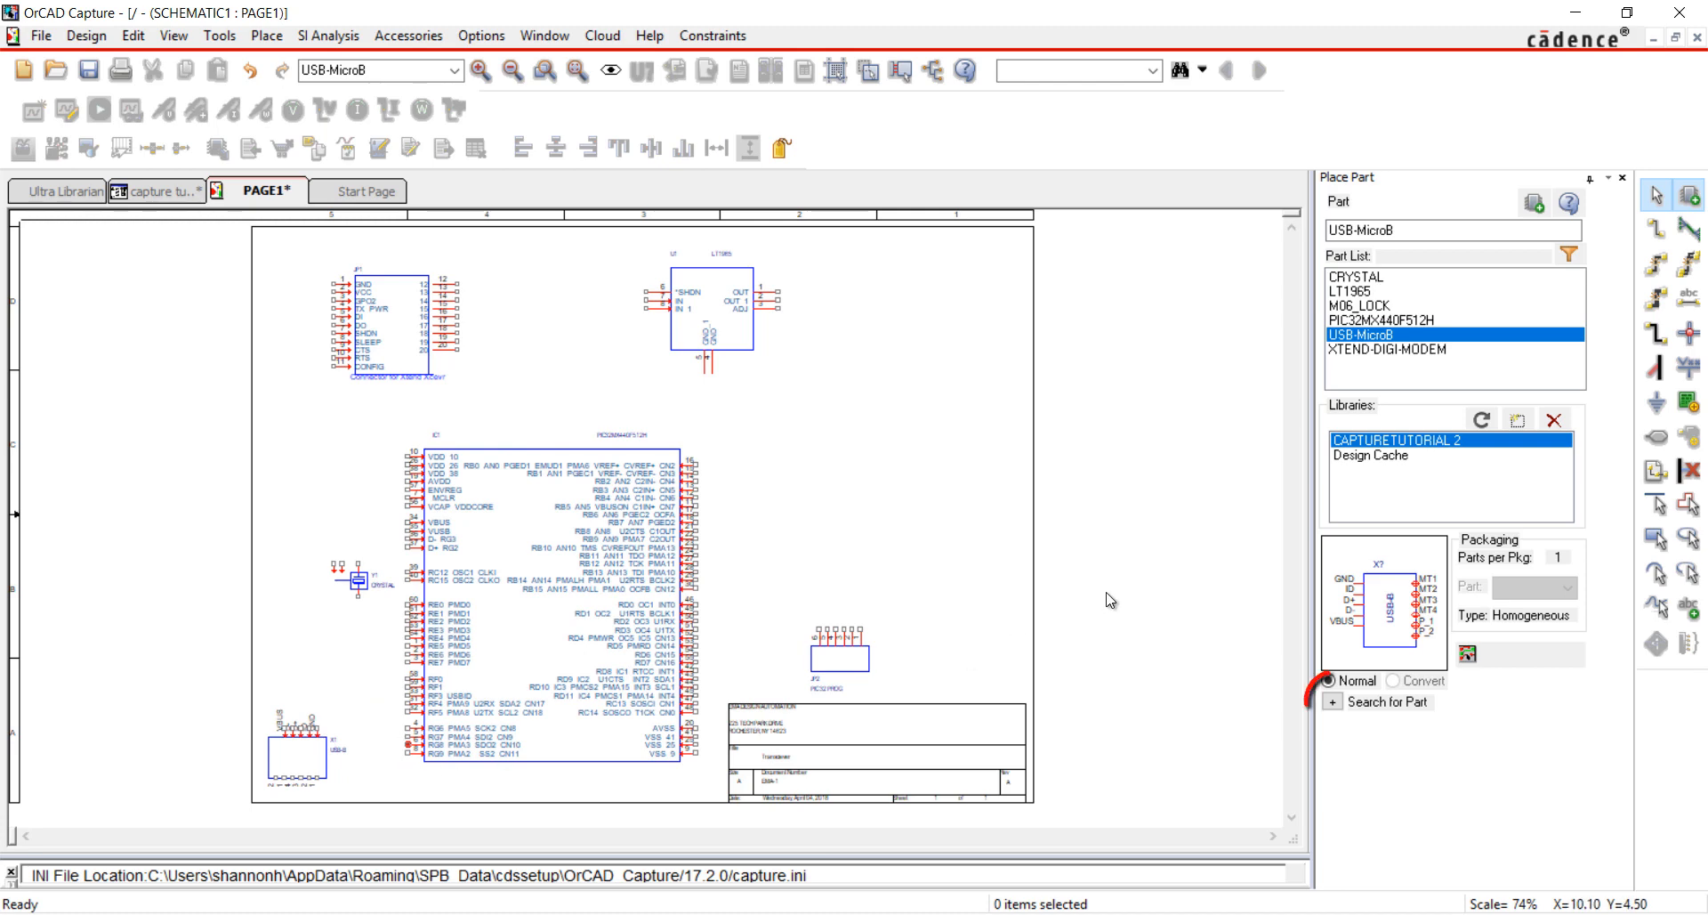
Search the capture library folder for the part CAP and add Discrete.olb to the available libraries.
{"action": "left_click", "coordinate": [1332, 700]}
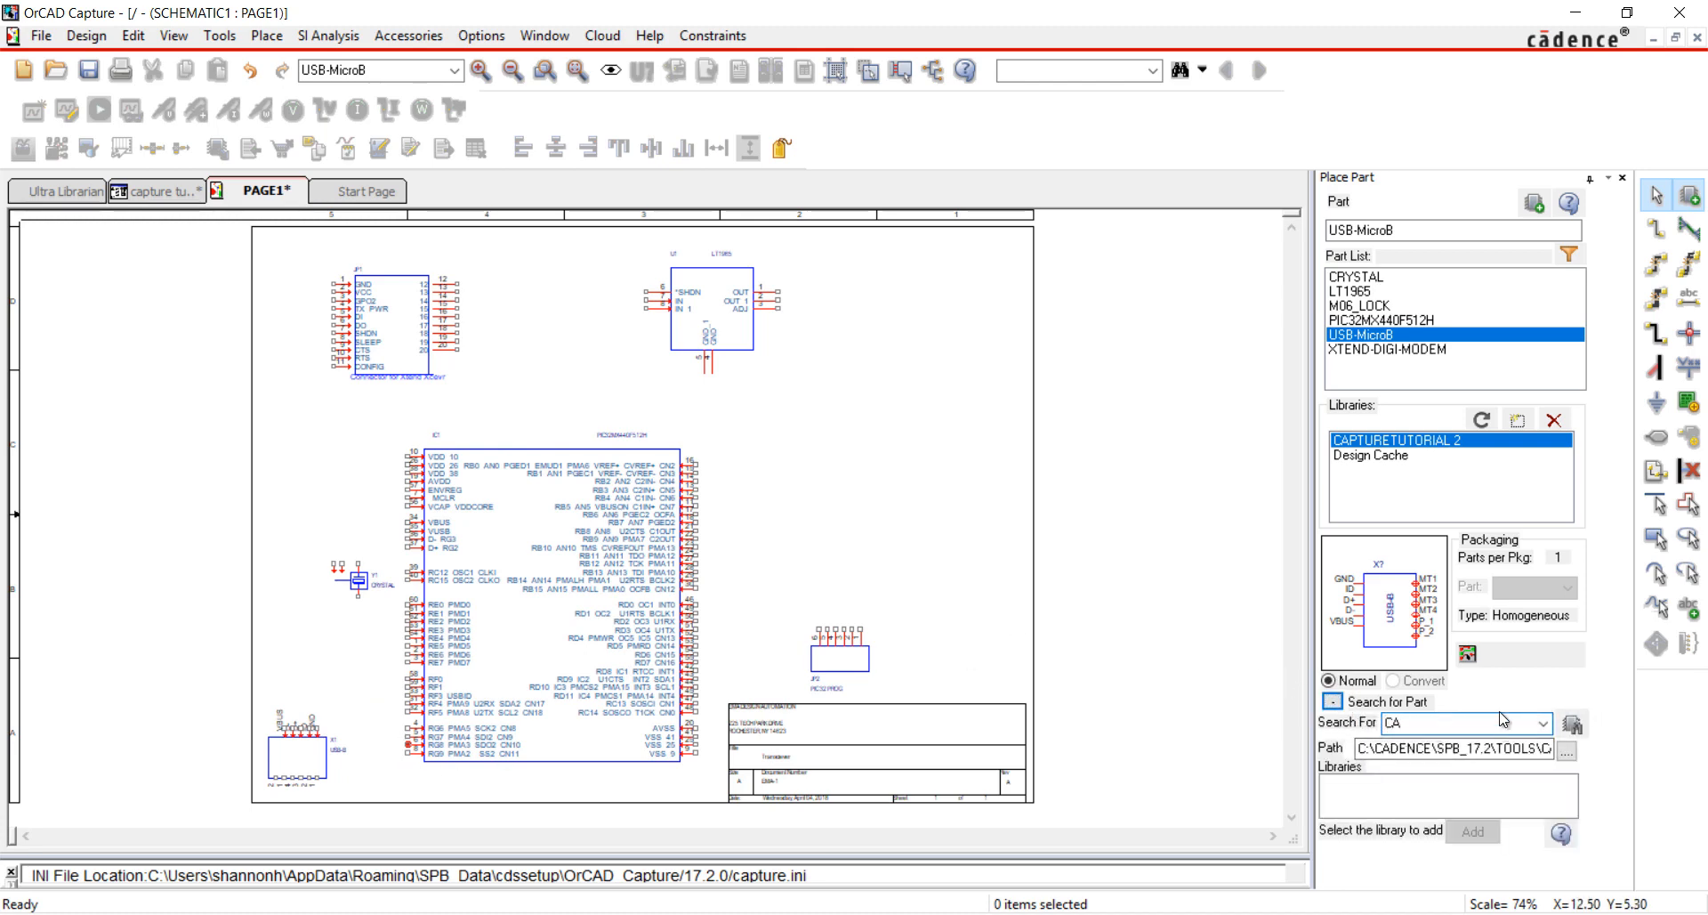
{"action": "left_click", "coordinate": [1571, 756]}
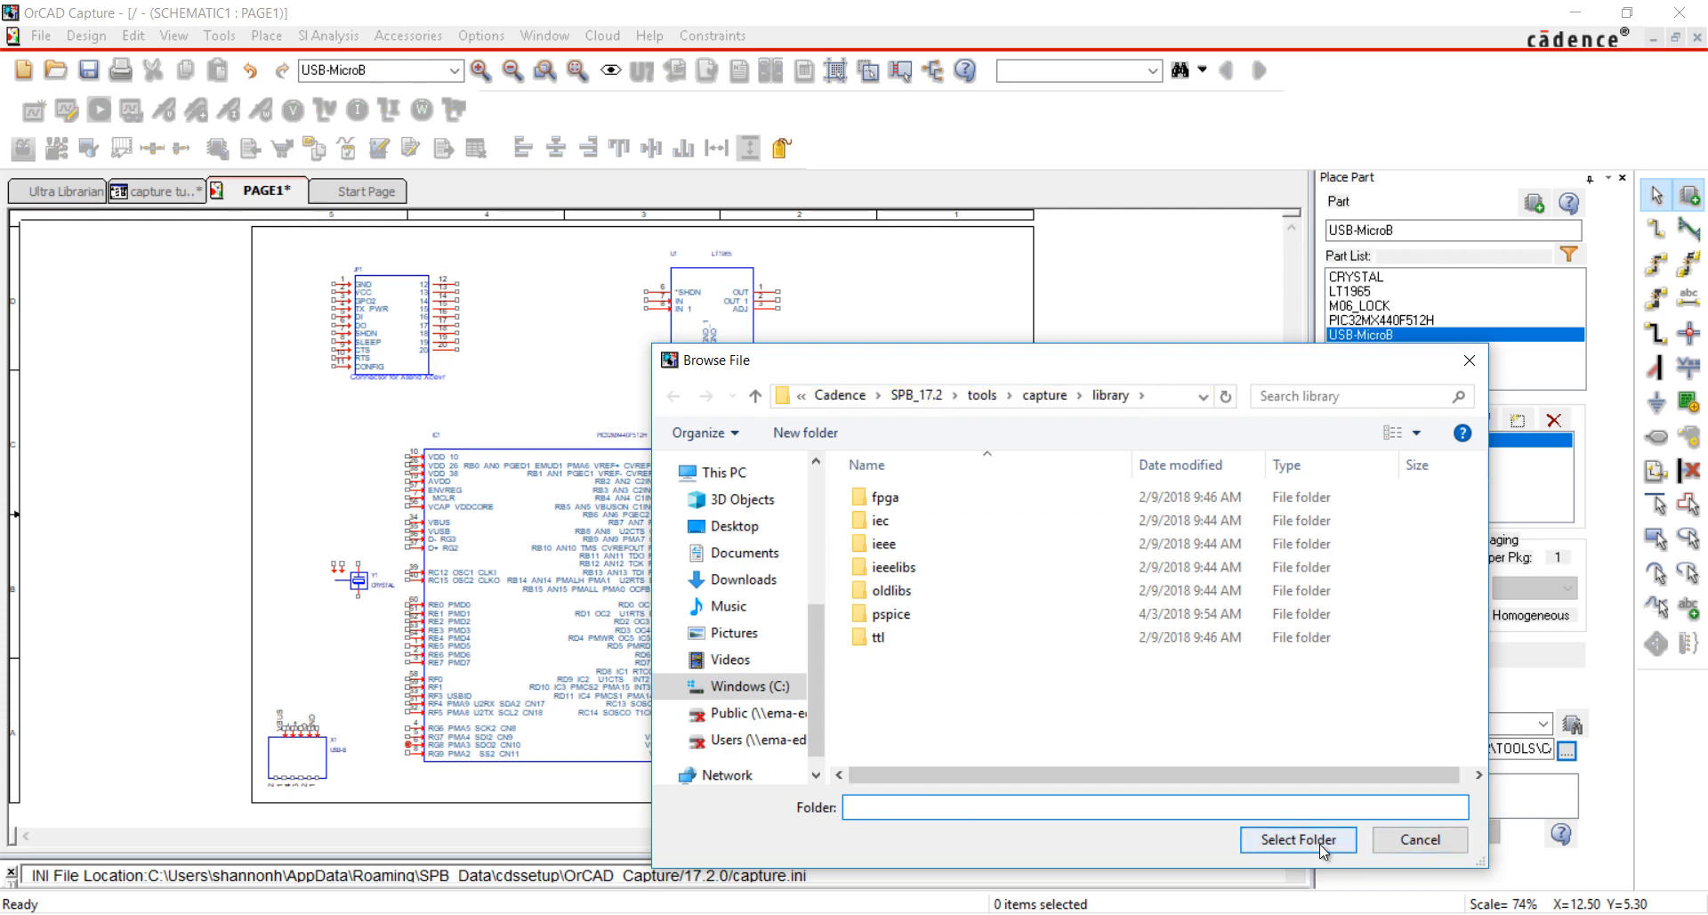
{"action": "left_click", "coordinate": [1281, 838]}
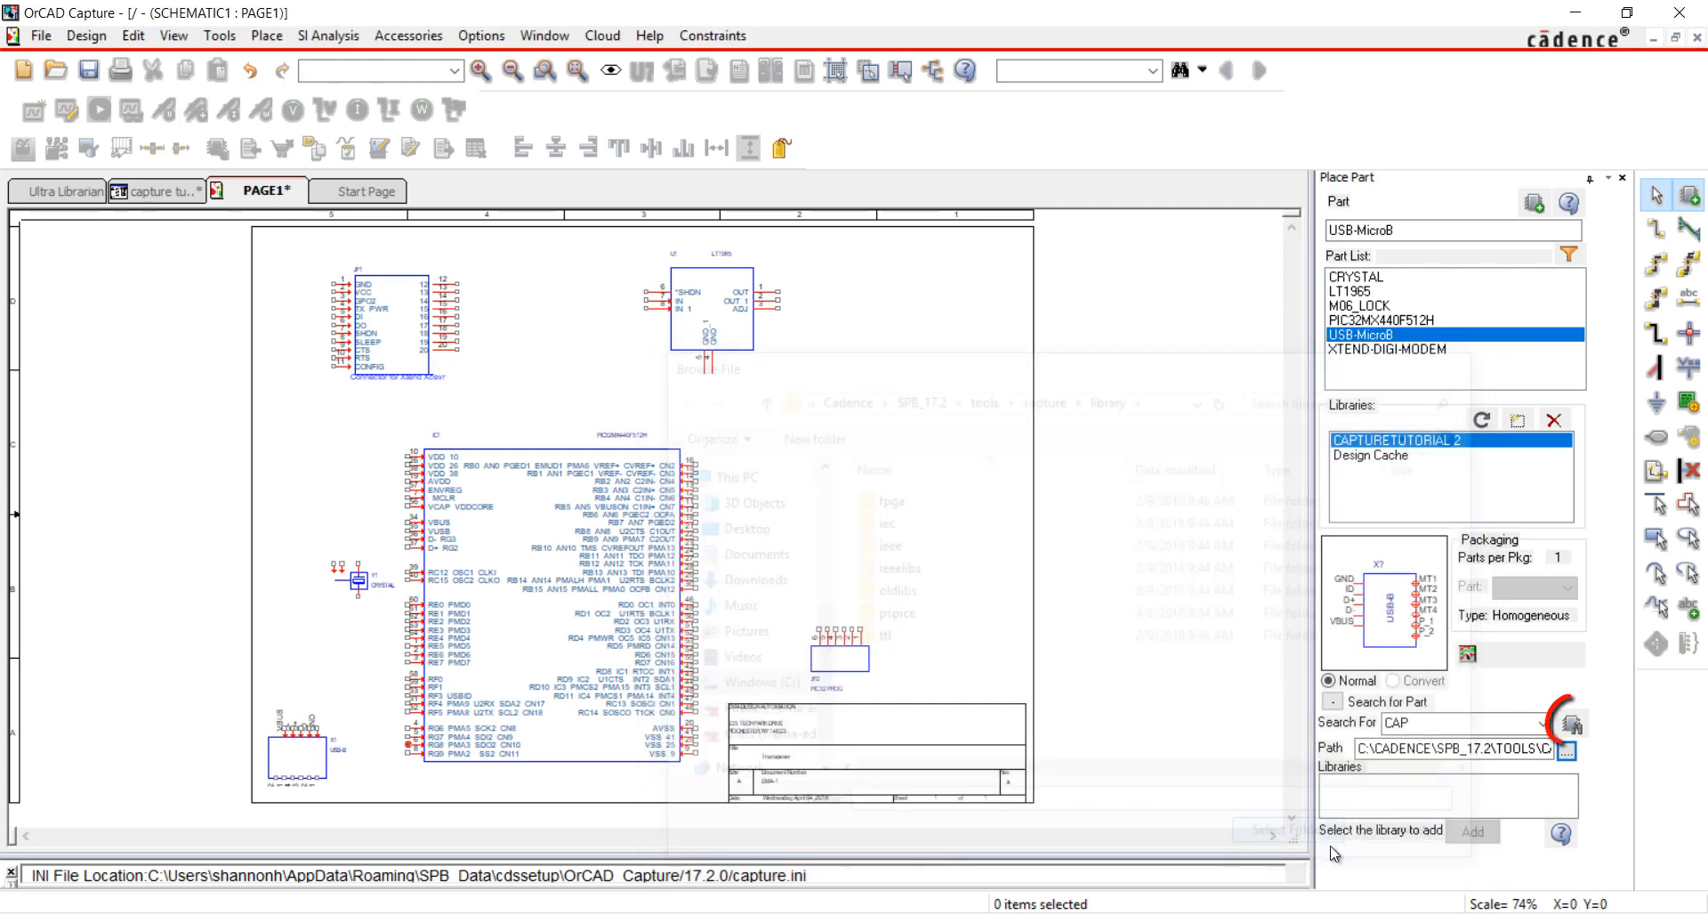
{"action": "left_click", "coordinate": [1572, 724]}
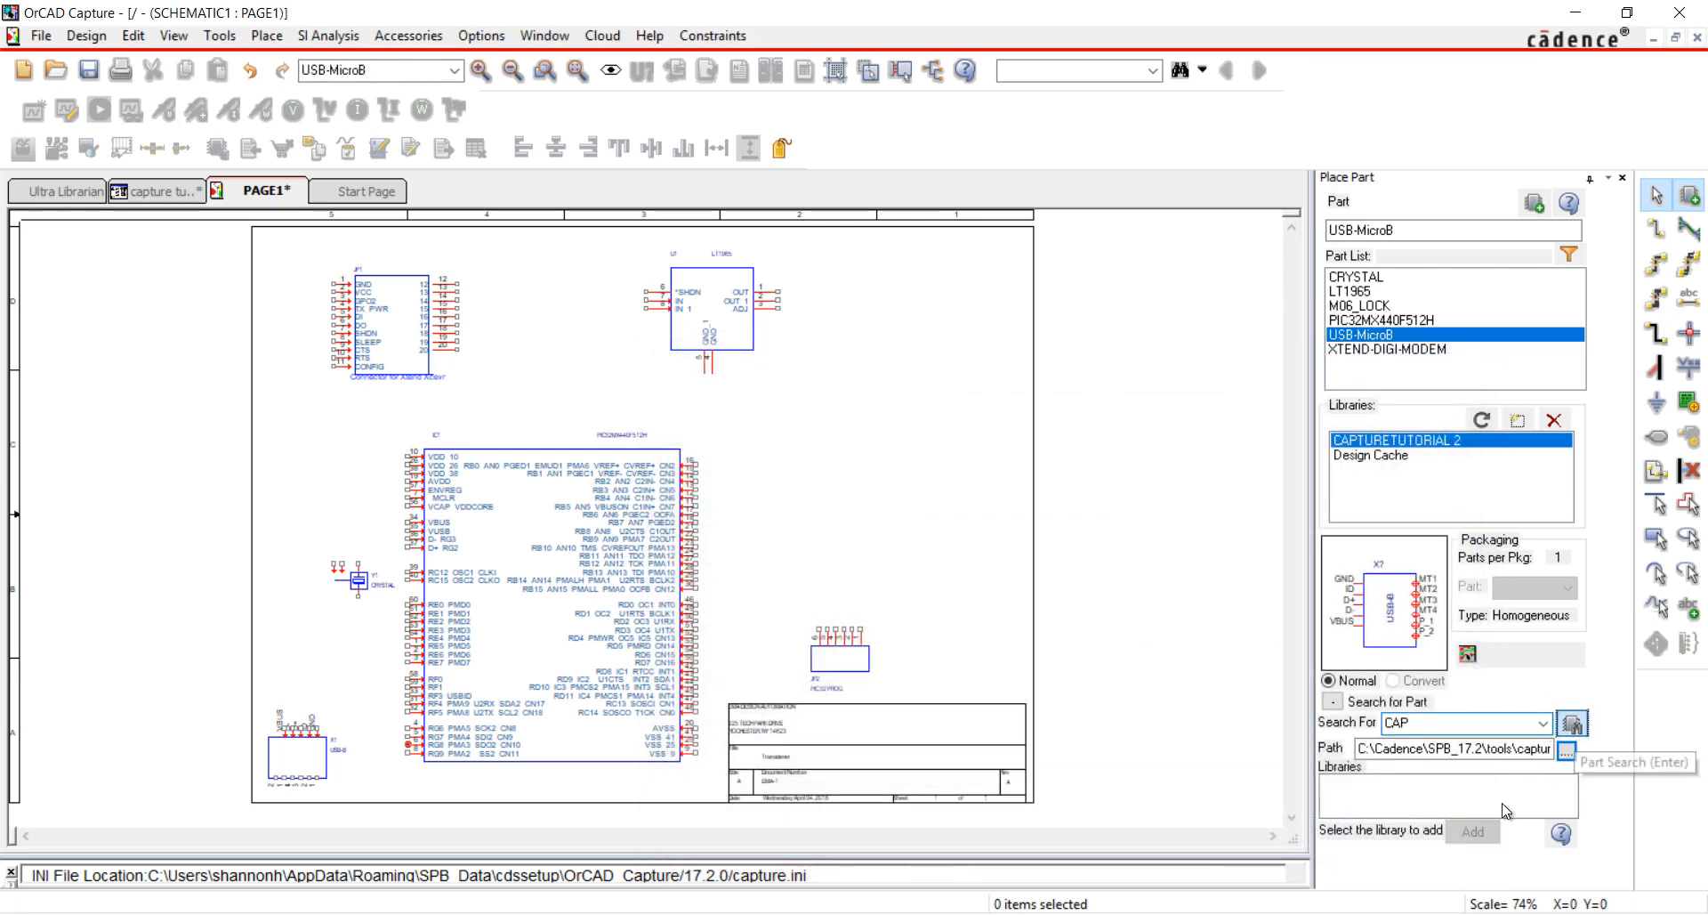
{"action": "left_click", "coordinate": [1399, 788]}
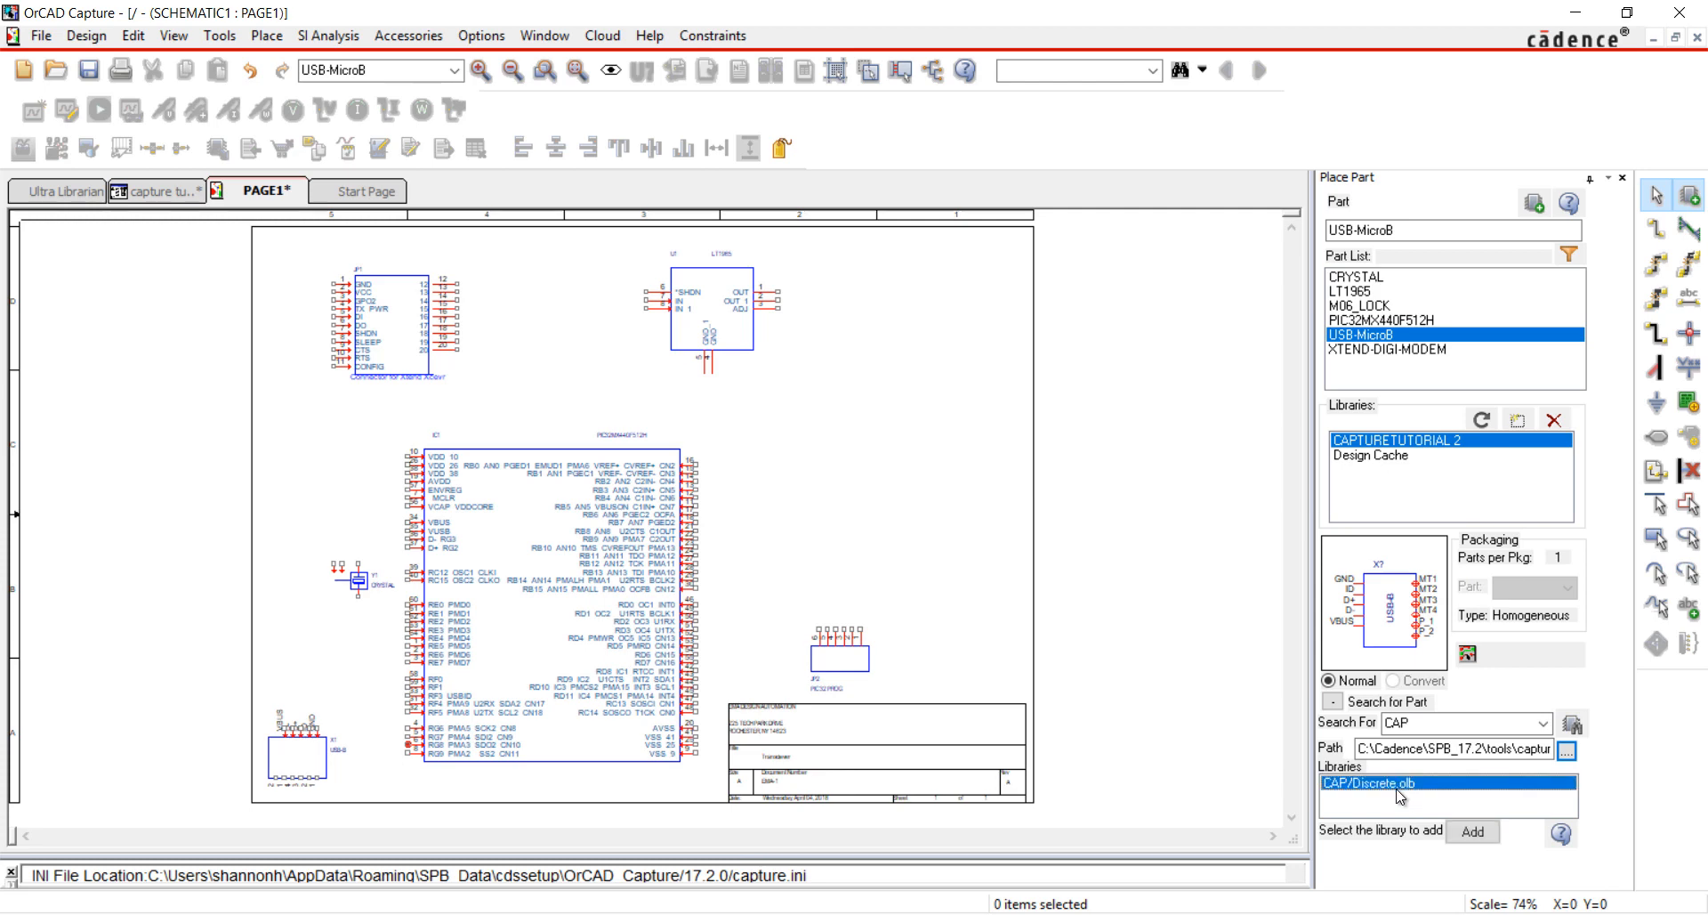
{"action": "left_click", "coordinate": [1473, 835]}
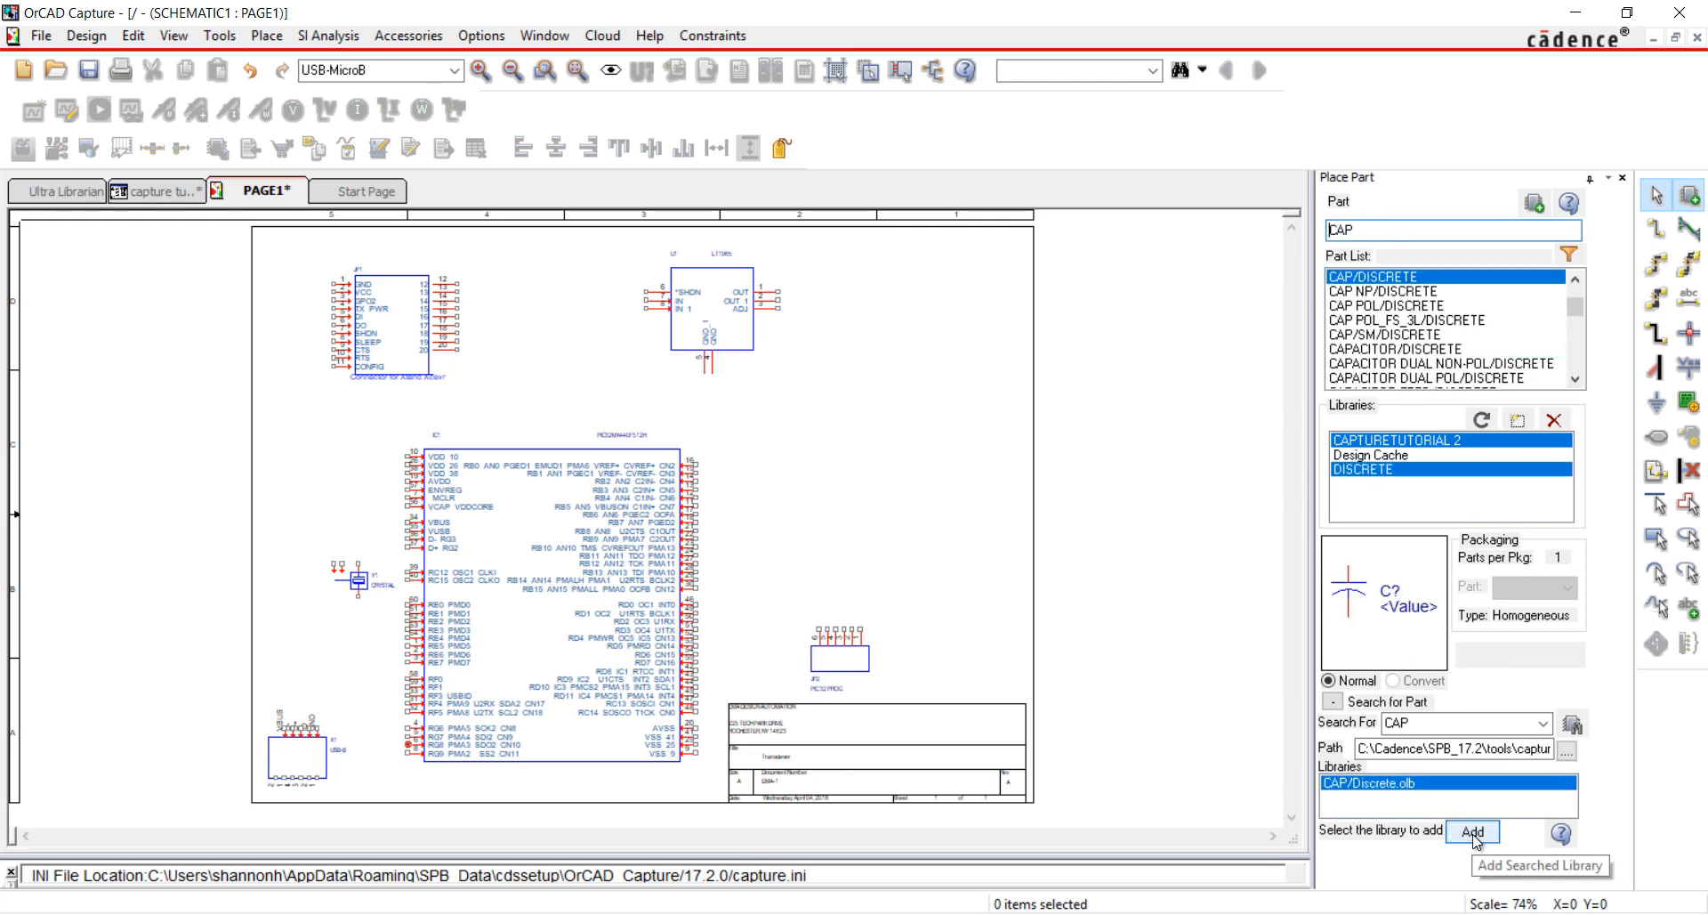
Place two CAP capacitors from the DISCRETE library, one on each side of the LT1965.
{"action": "key", "text": "Return"}
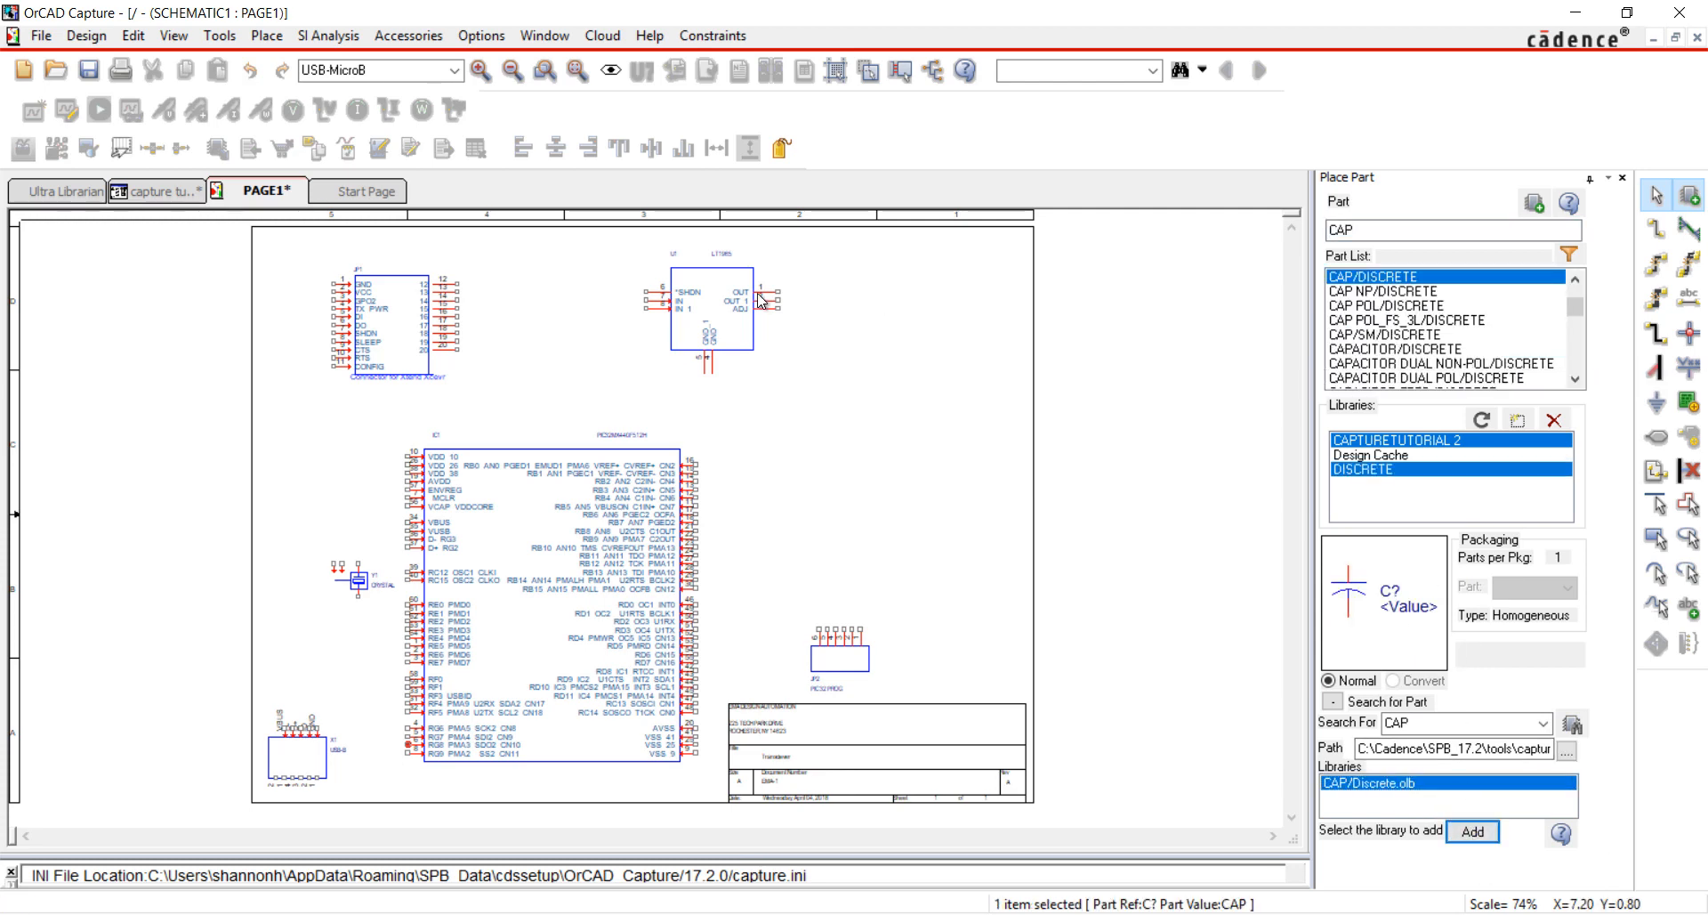
{"action": "left_click", "coordinate": [847, 298]}
{"action": "left_click", "coordinate": [548, 300]}
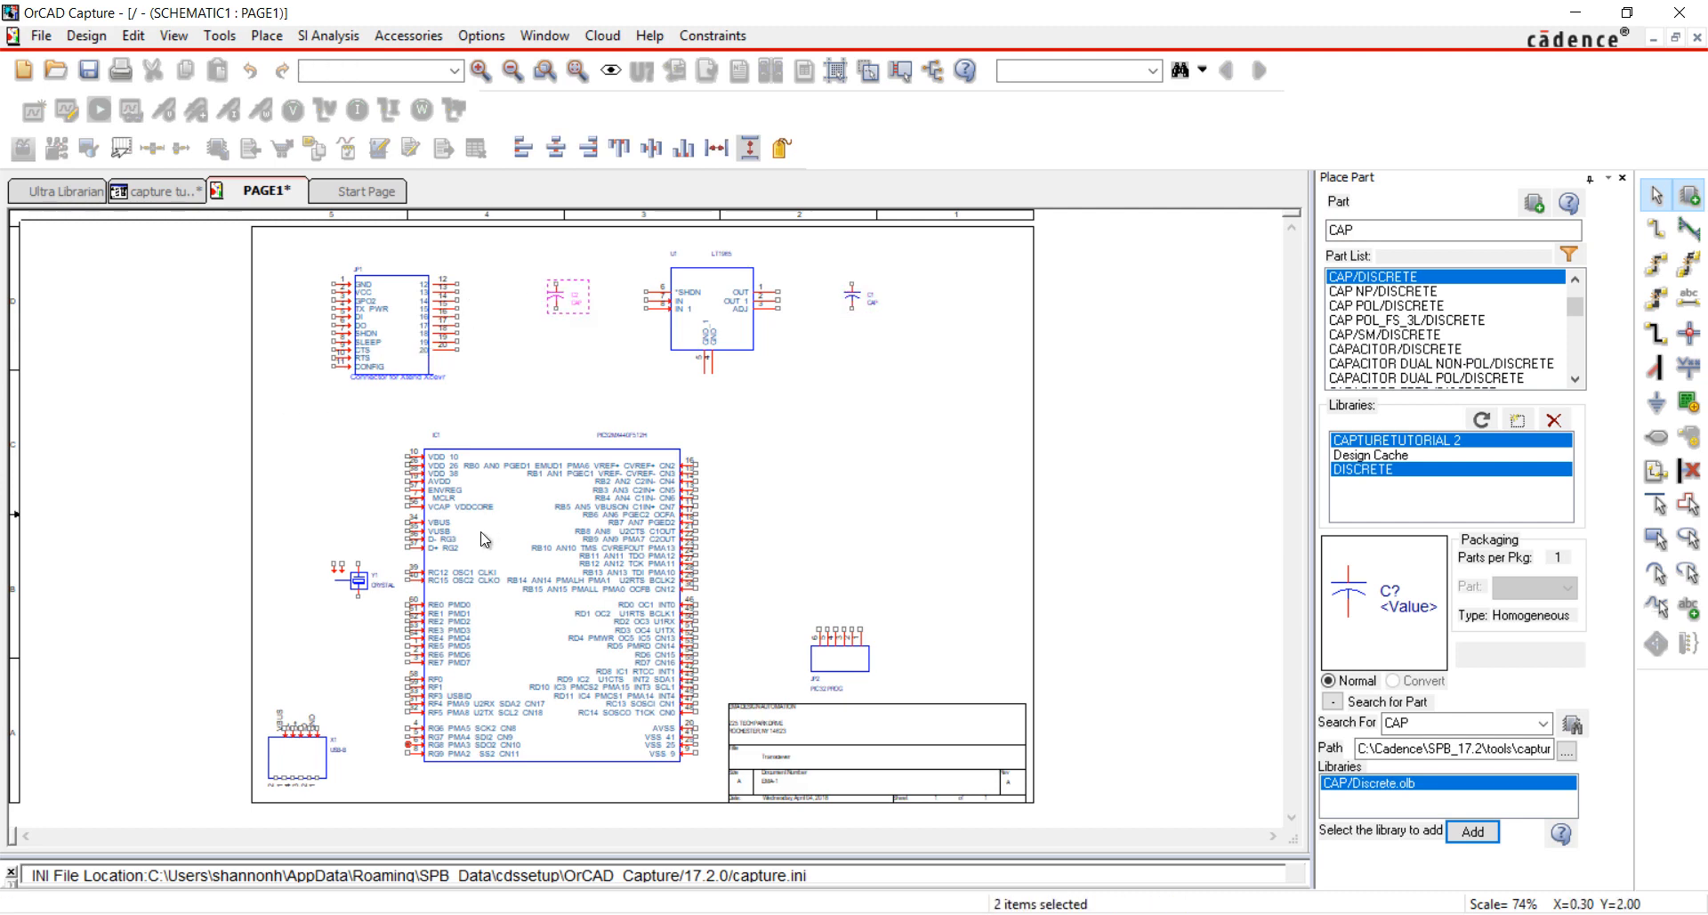
Place one CAP capacitor below the upper-left connector and a row of five beyond the upper-right corner of the microcontroller.
{"action": "left_click", "coordinate": [283, 394]}
{"action": "left_click", "coordinate": [843, 431]}
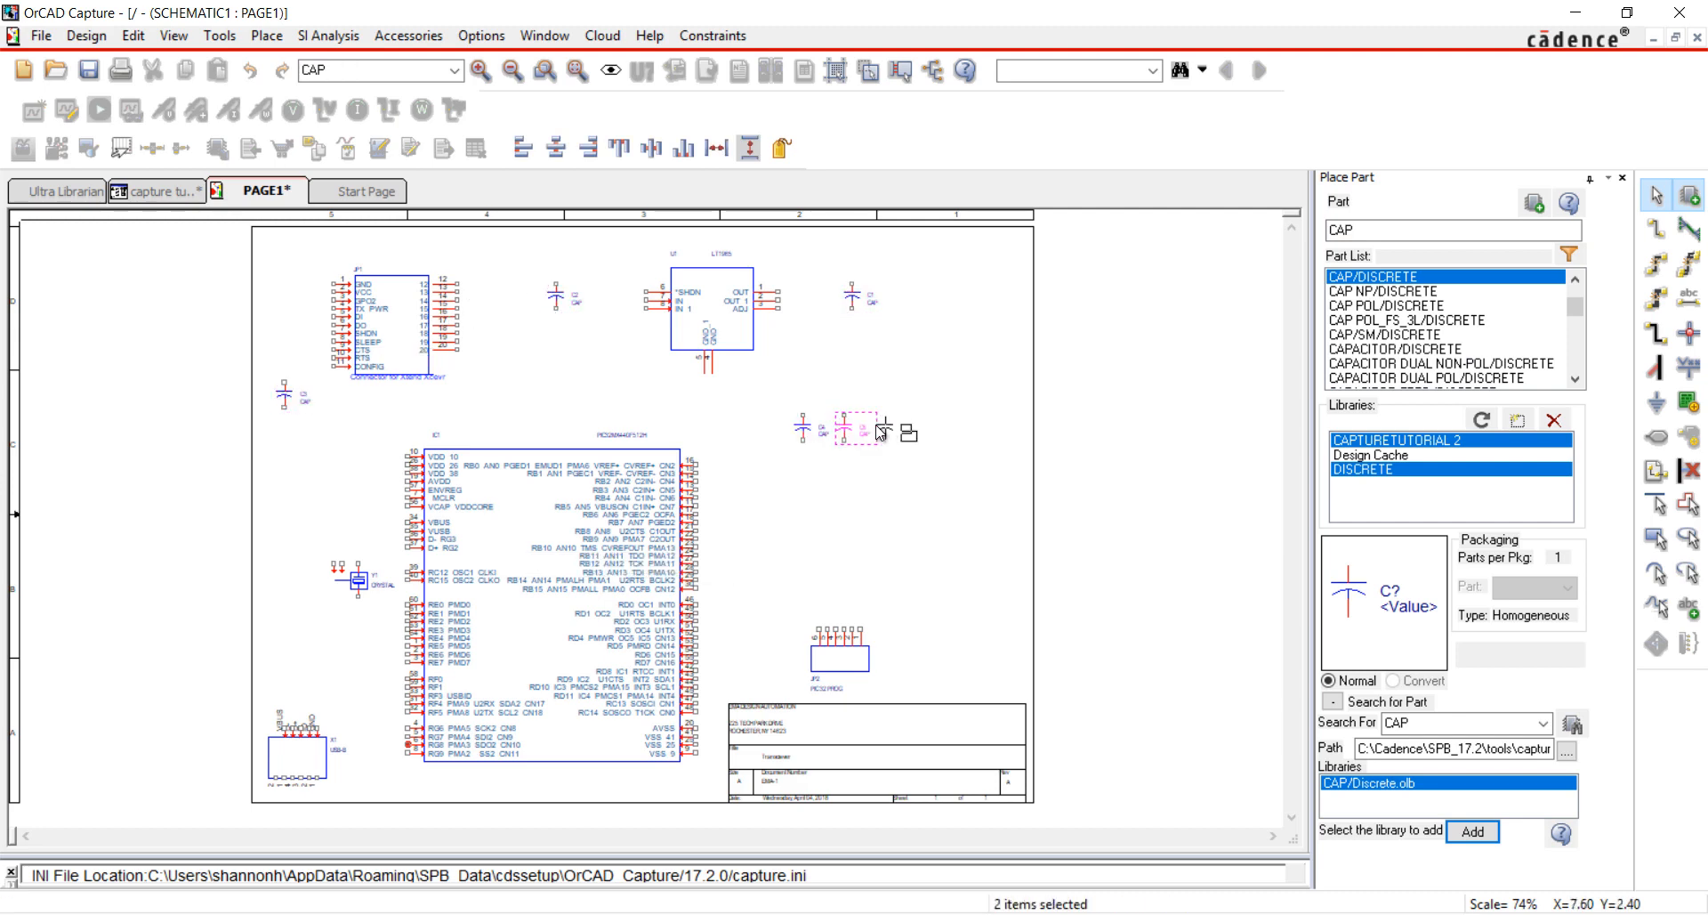
{"action": "left_click", "coordinate": [882, 431]}
{"action": "left_click", "coordinate": [923, 431]}
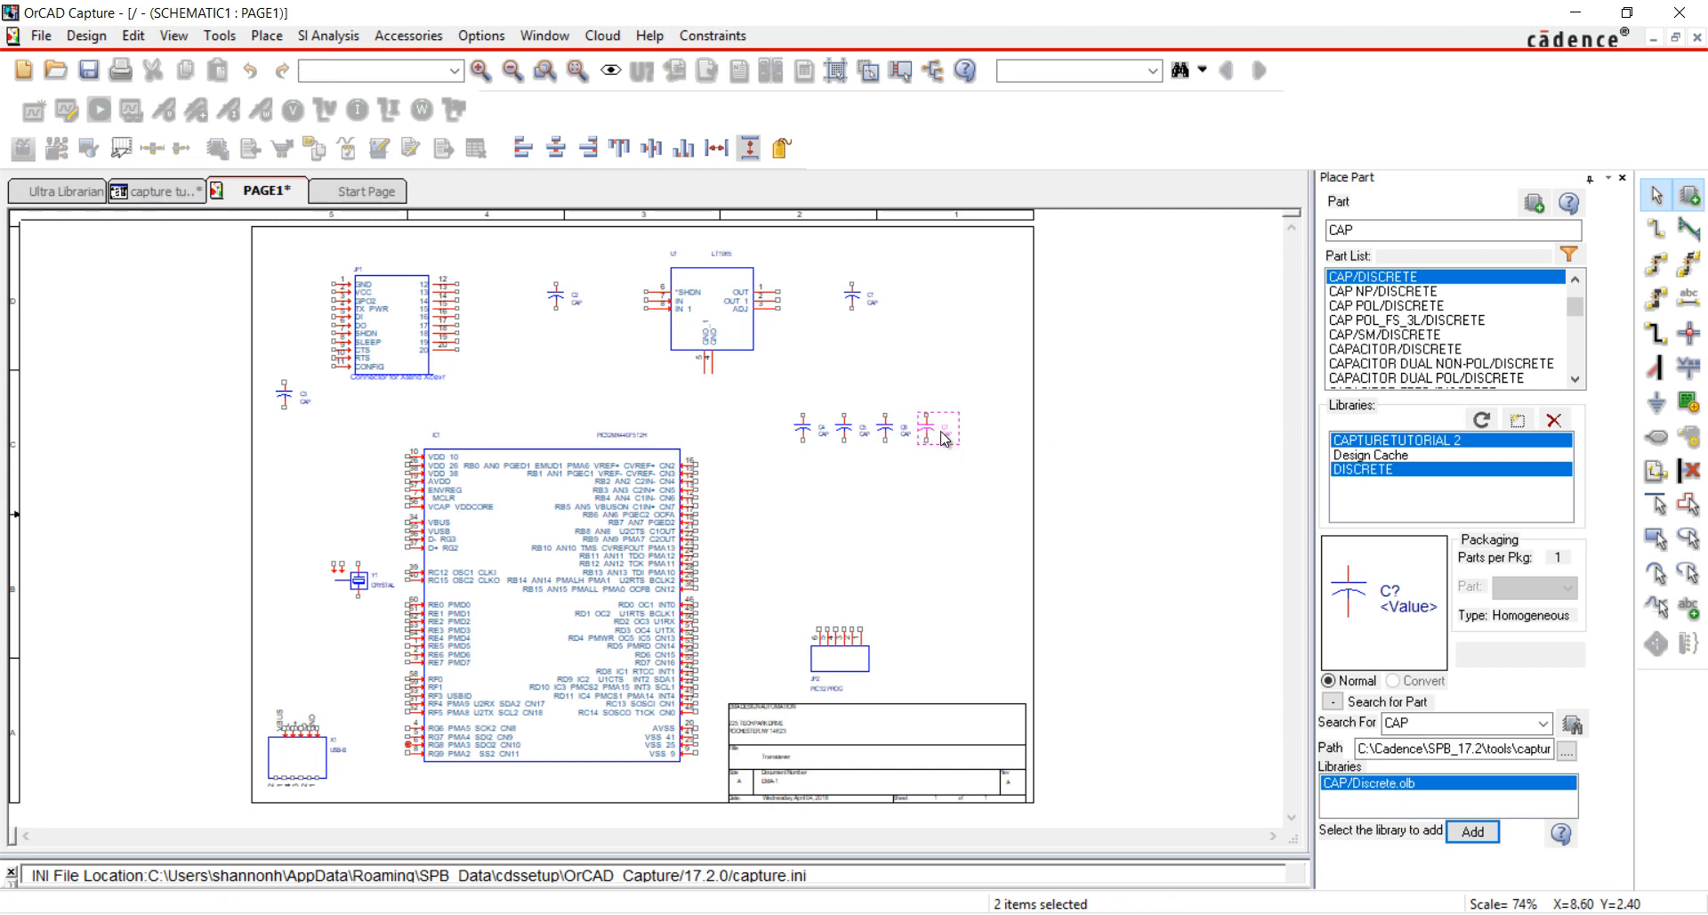
{"action": "left_click", "coordinate": [945, 437]}
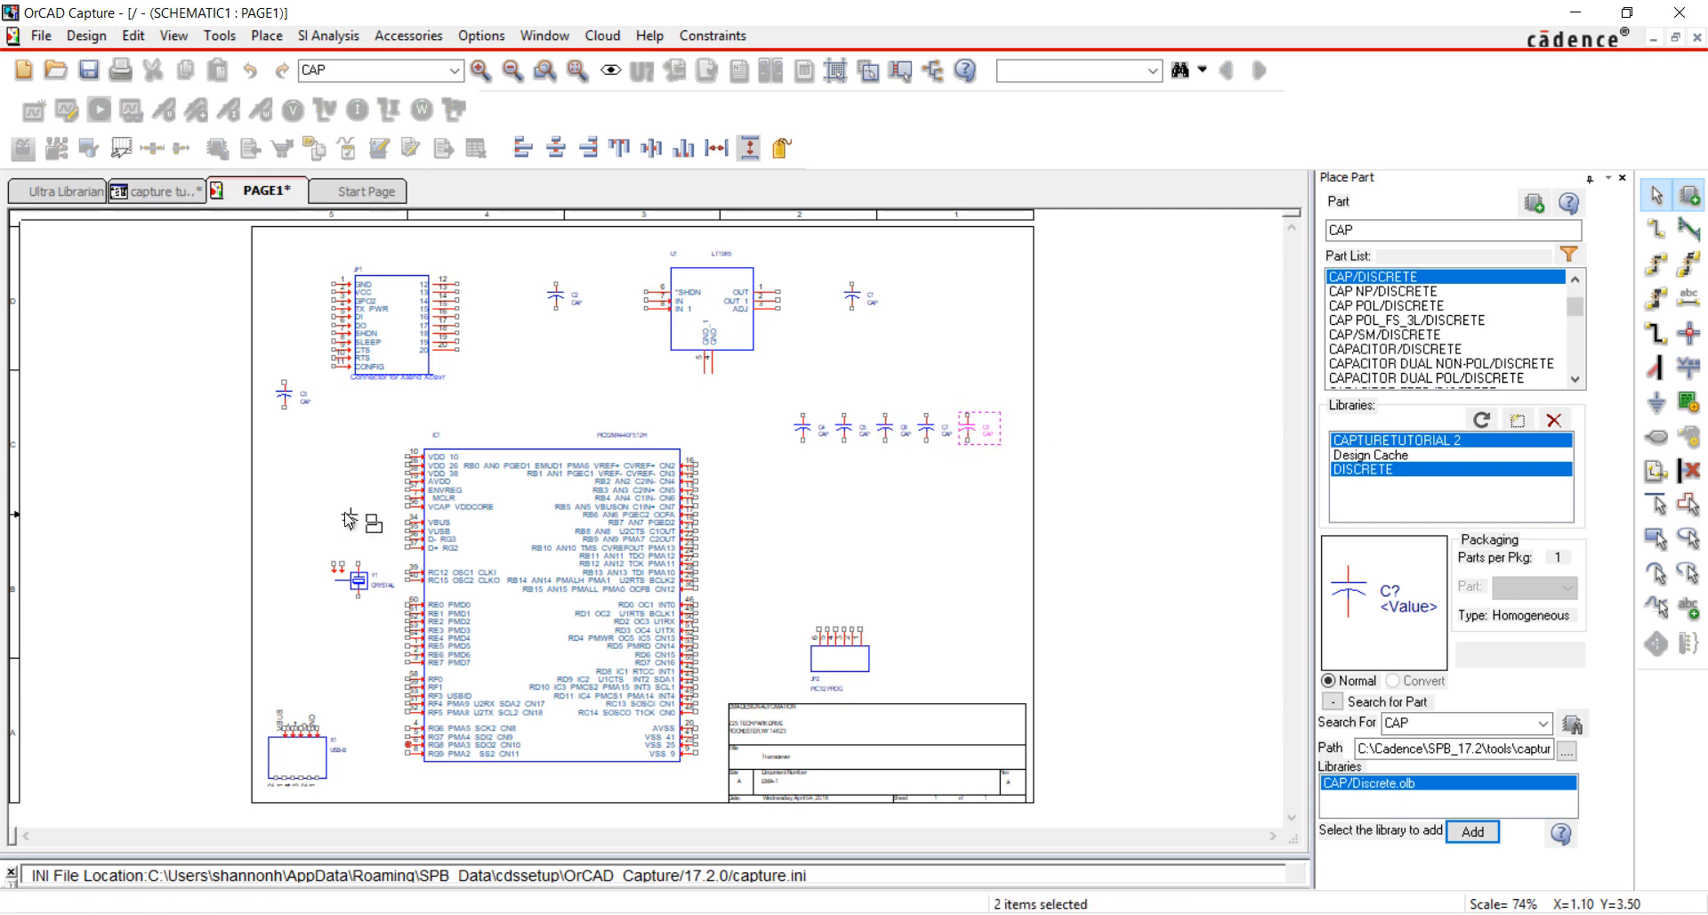
Place one more CAP capacitor just above the crystal and end the part placement.
{"action": "left_click_drag", "start_coordinate": [350, 519], "coordinate": [351, 521]}
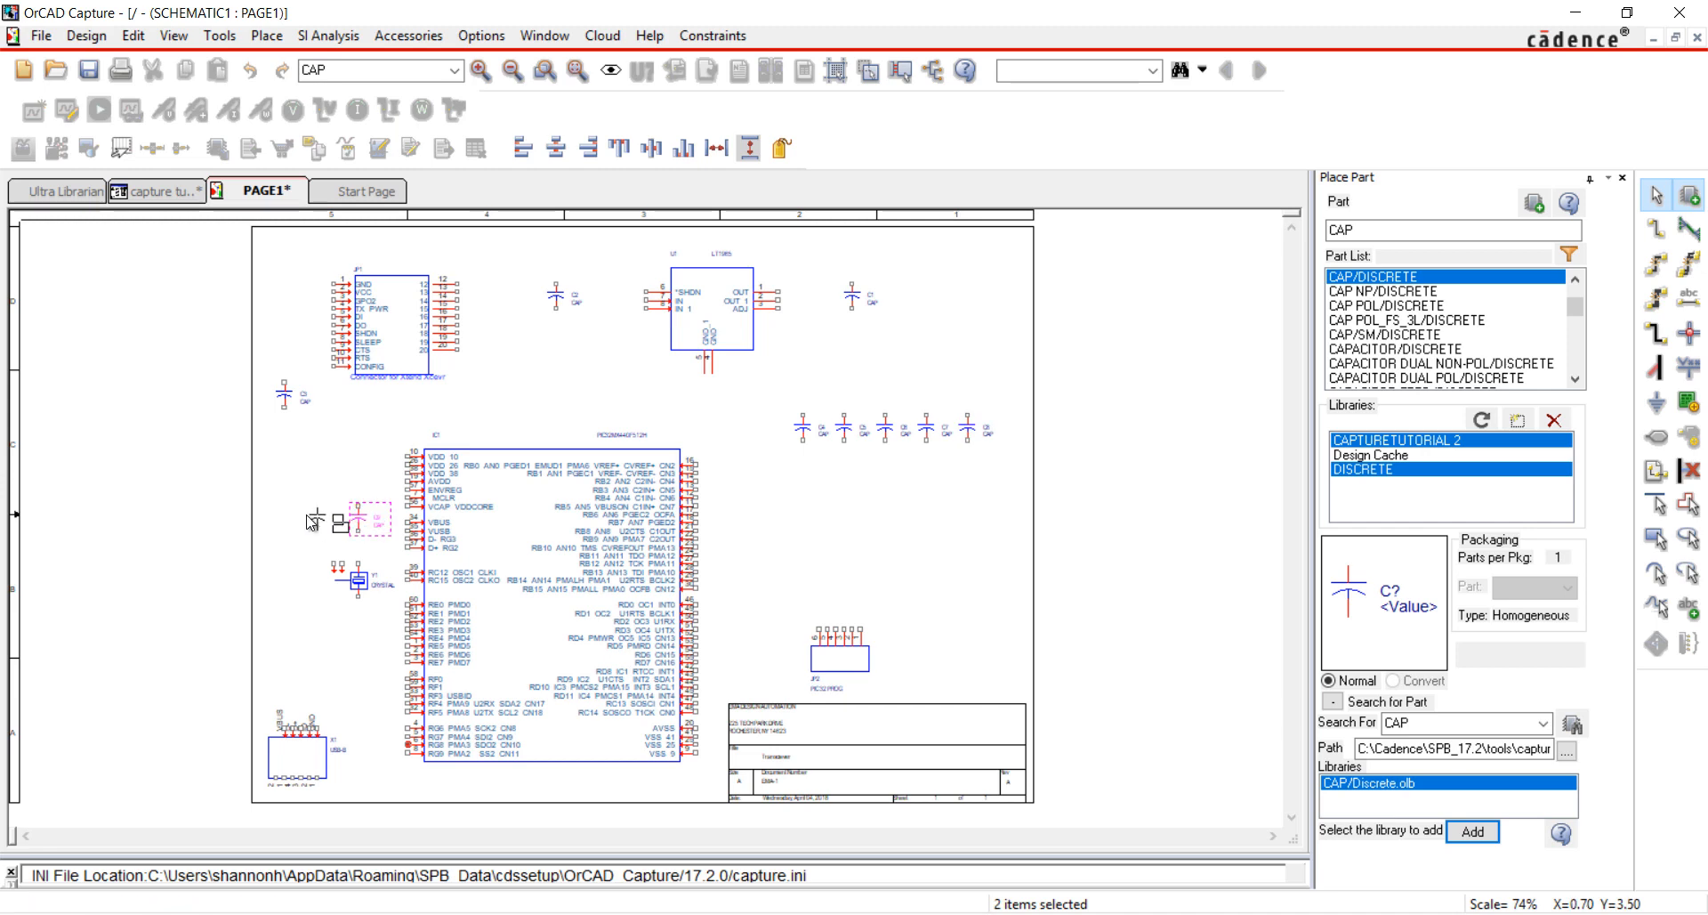
{"action": "right_click", "coordinate": [306, 515]}
{"action": "left_click", "coordinate": [330, 522]}
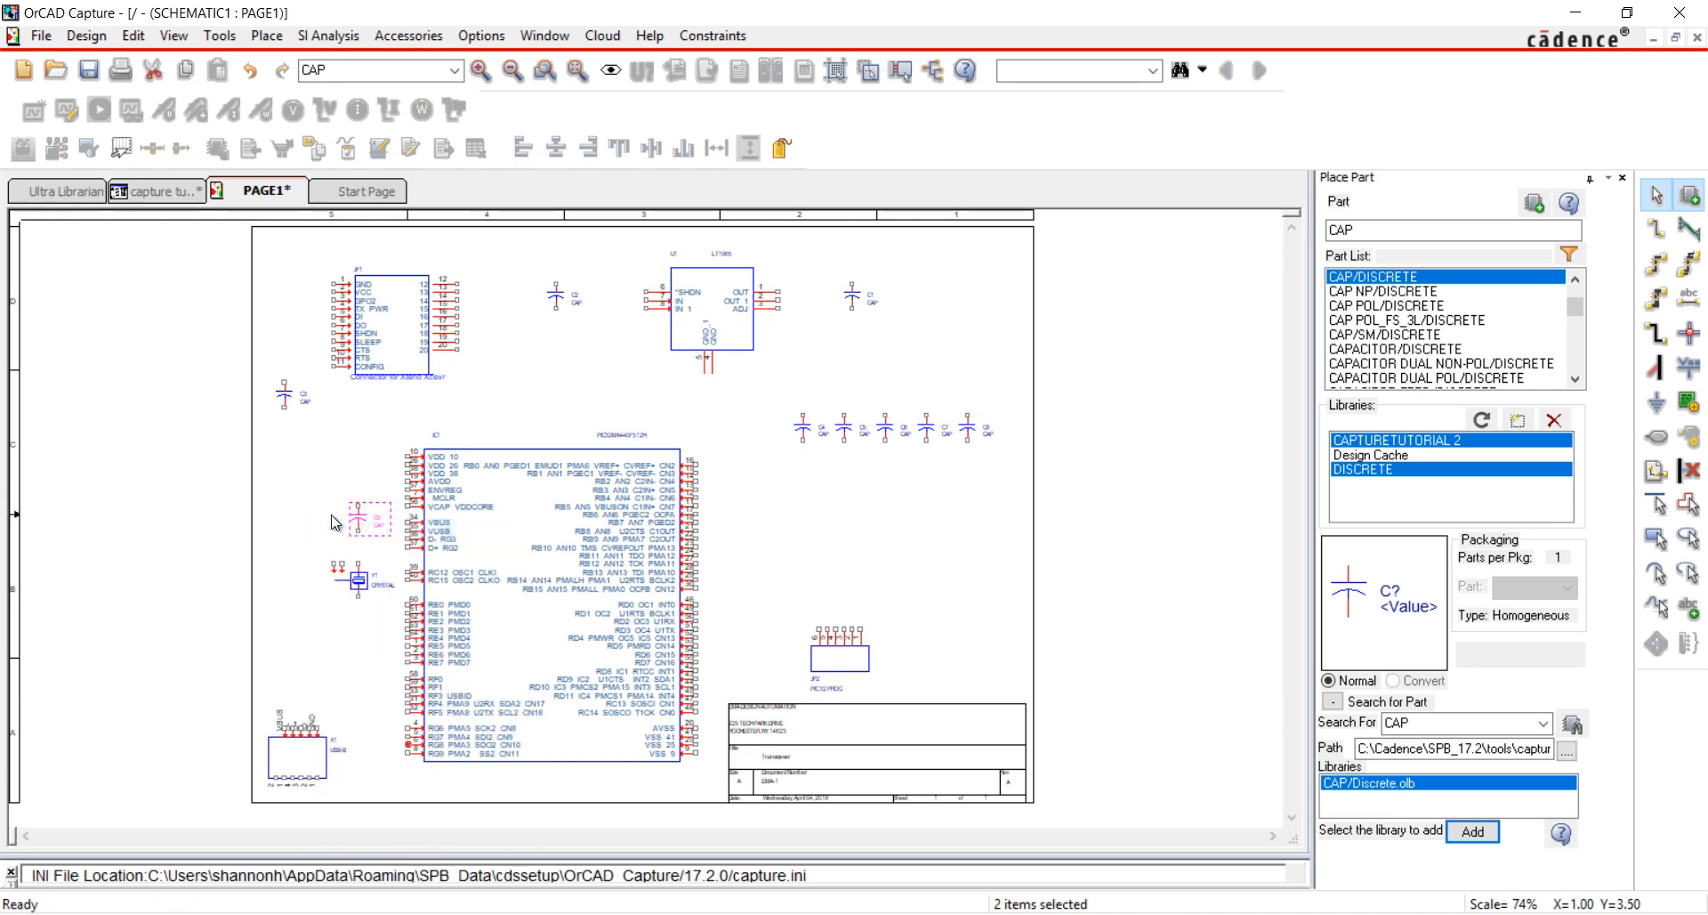
{"action": "left_click", "coordinate": [335, 522]}
Turn off automatic referencing of placed parts in the miscellaneous preferences.
{"action": "left_click", "coordinate": [482, 35]}
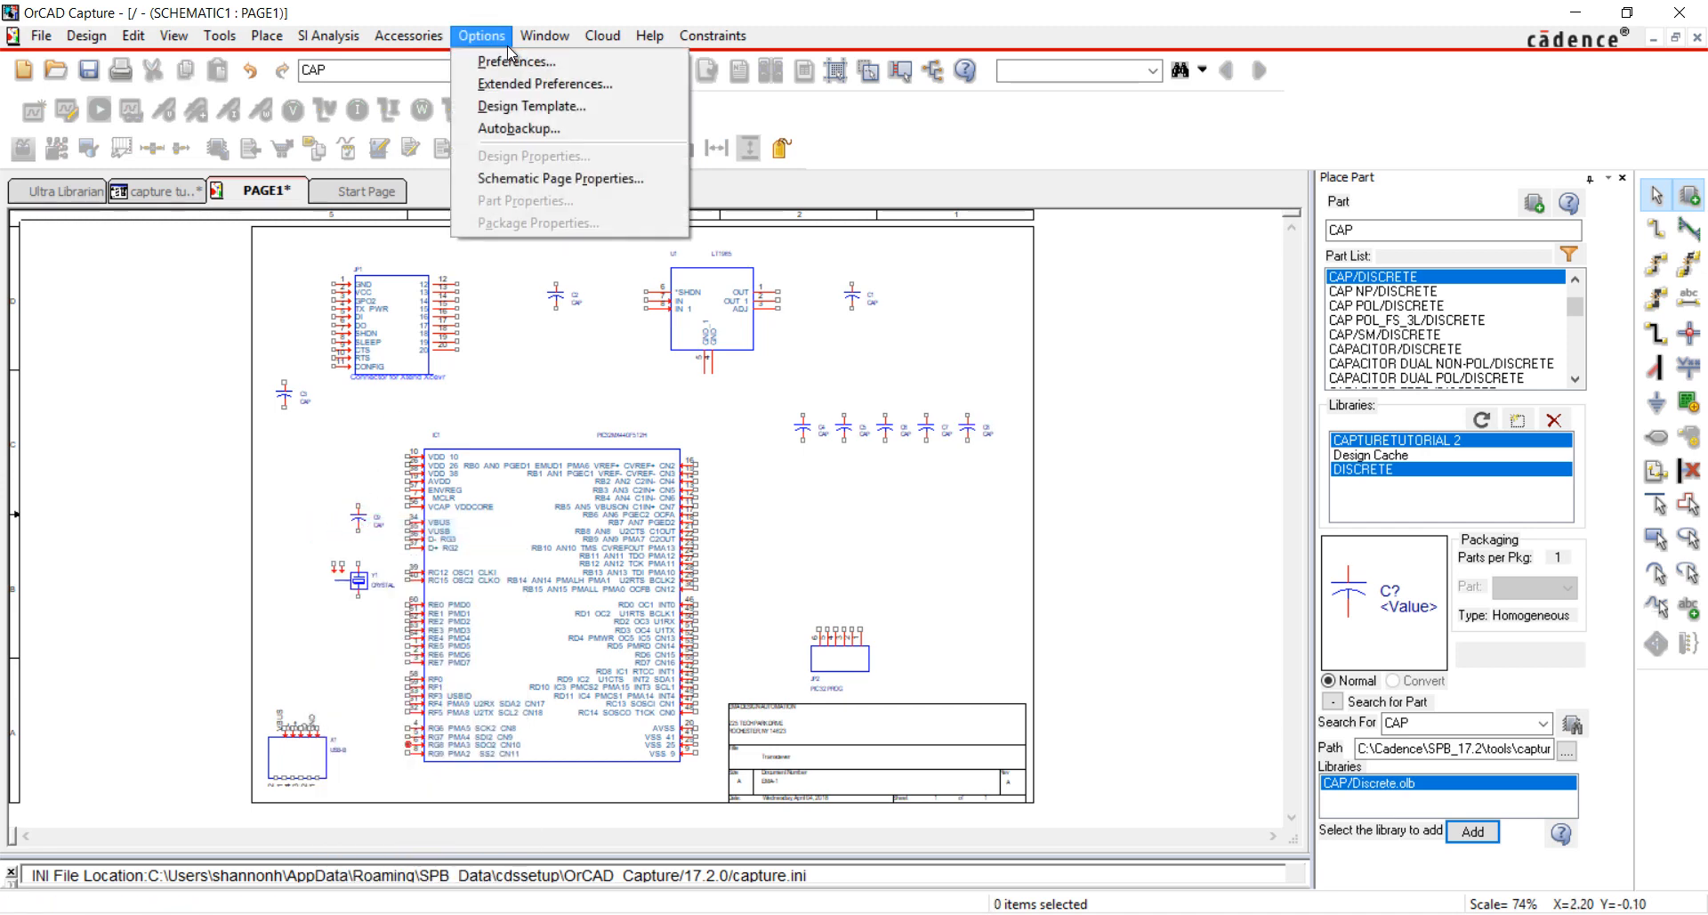
{"action": "left_click", "coordinate": [516, 61]}
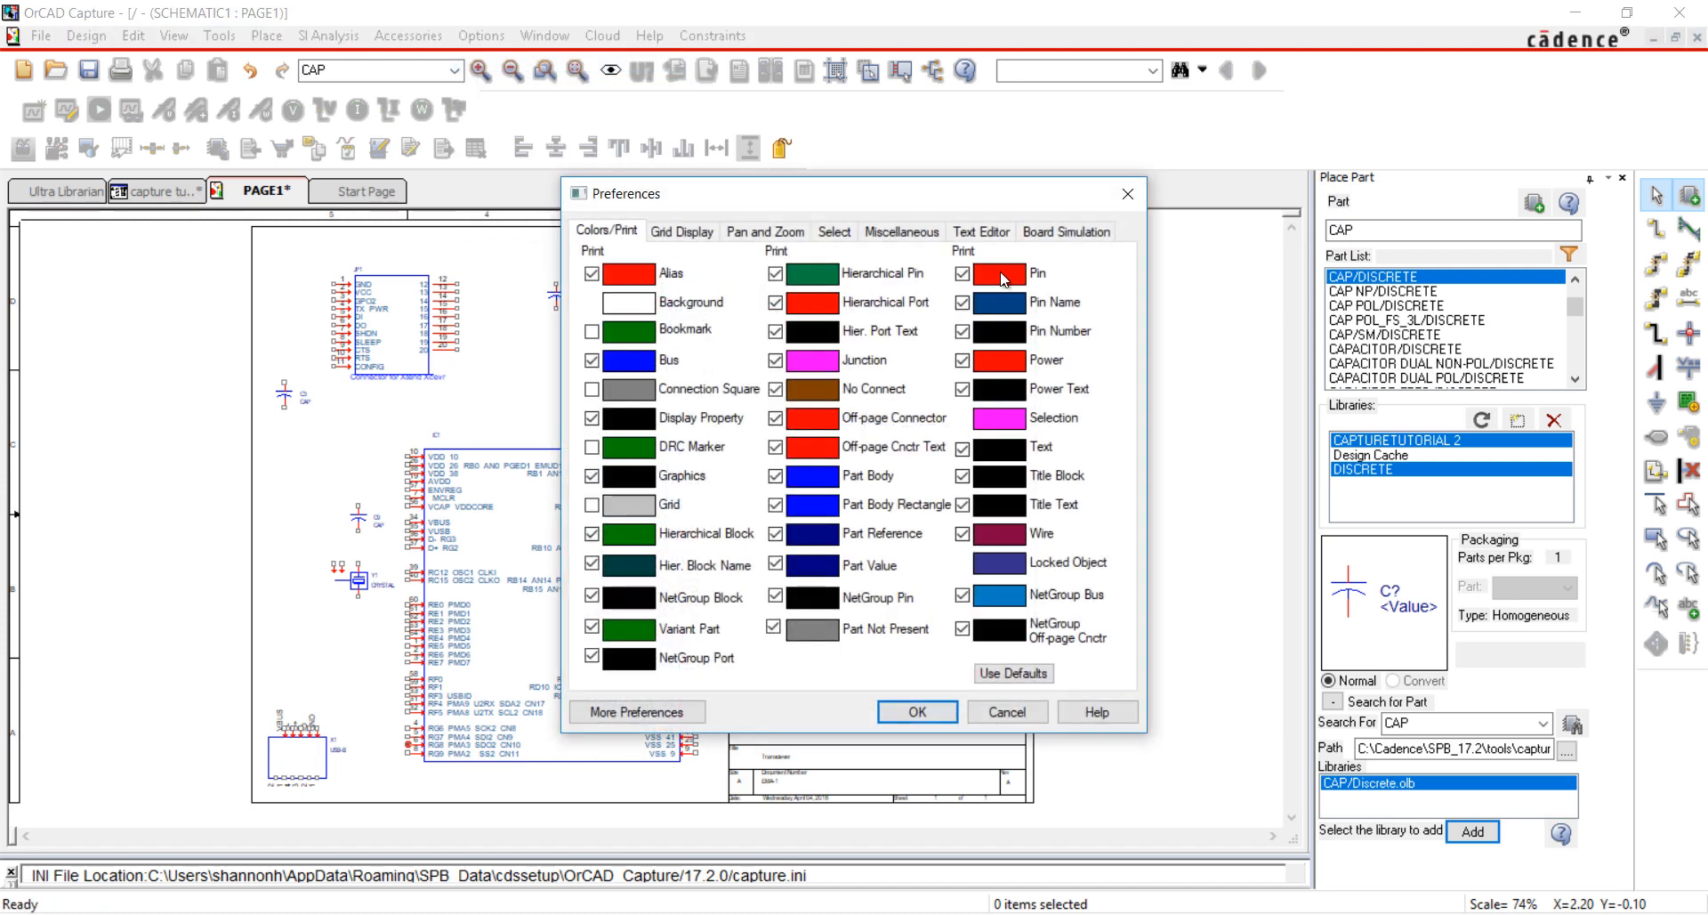
{"action": "left_click", "coordinate": [917, 234]}
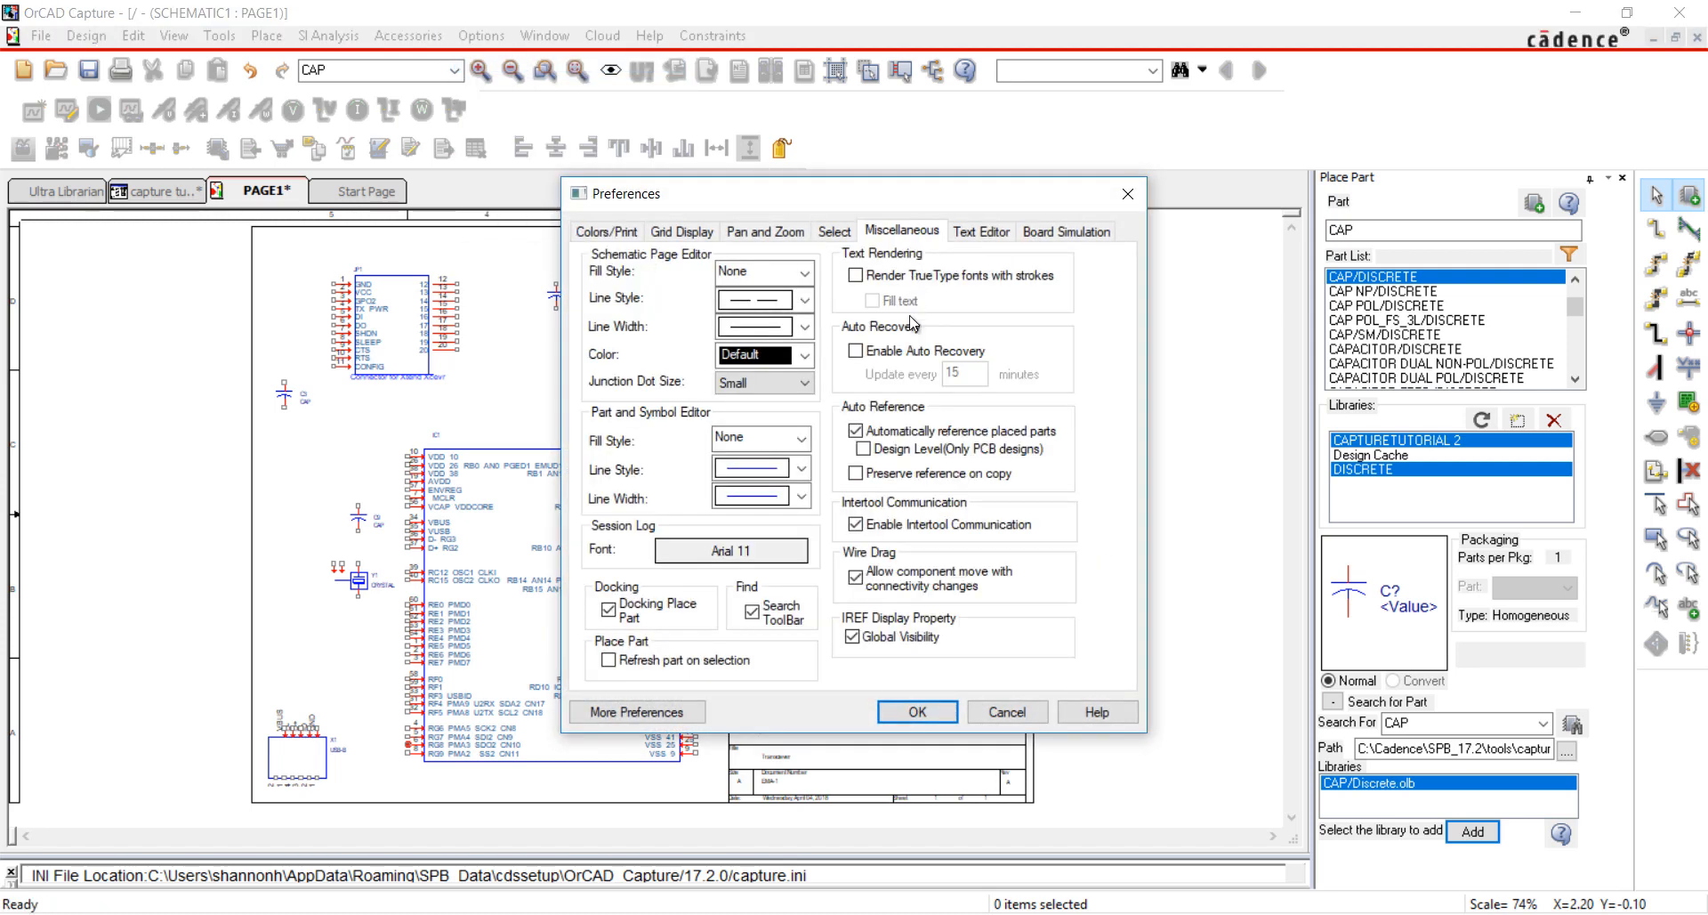
{"action": "left_click", "coordinate": [858, 434]}
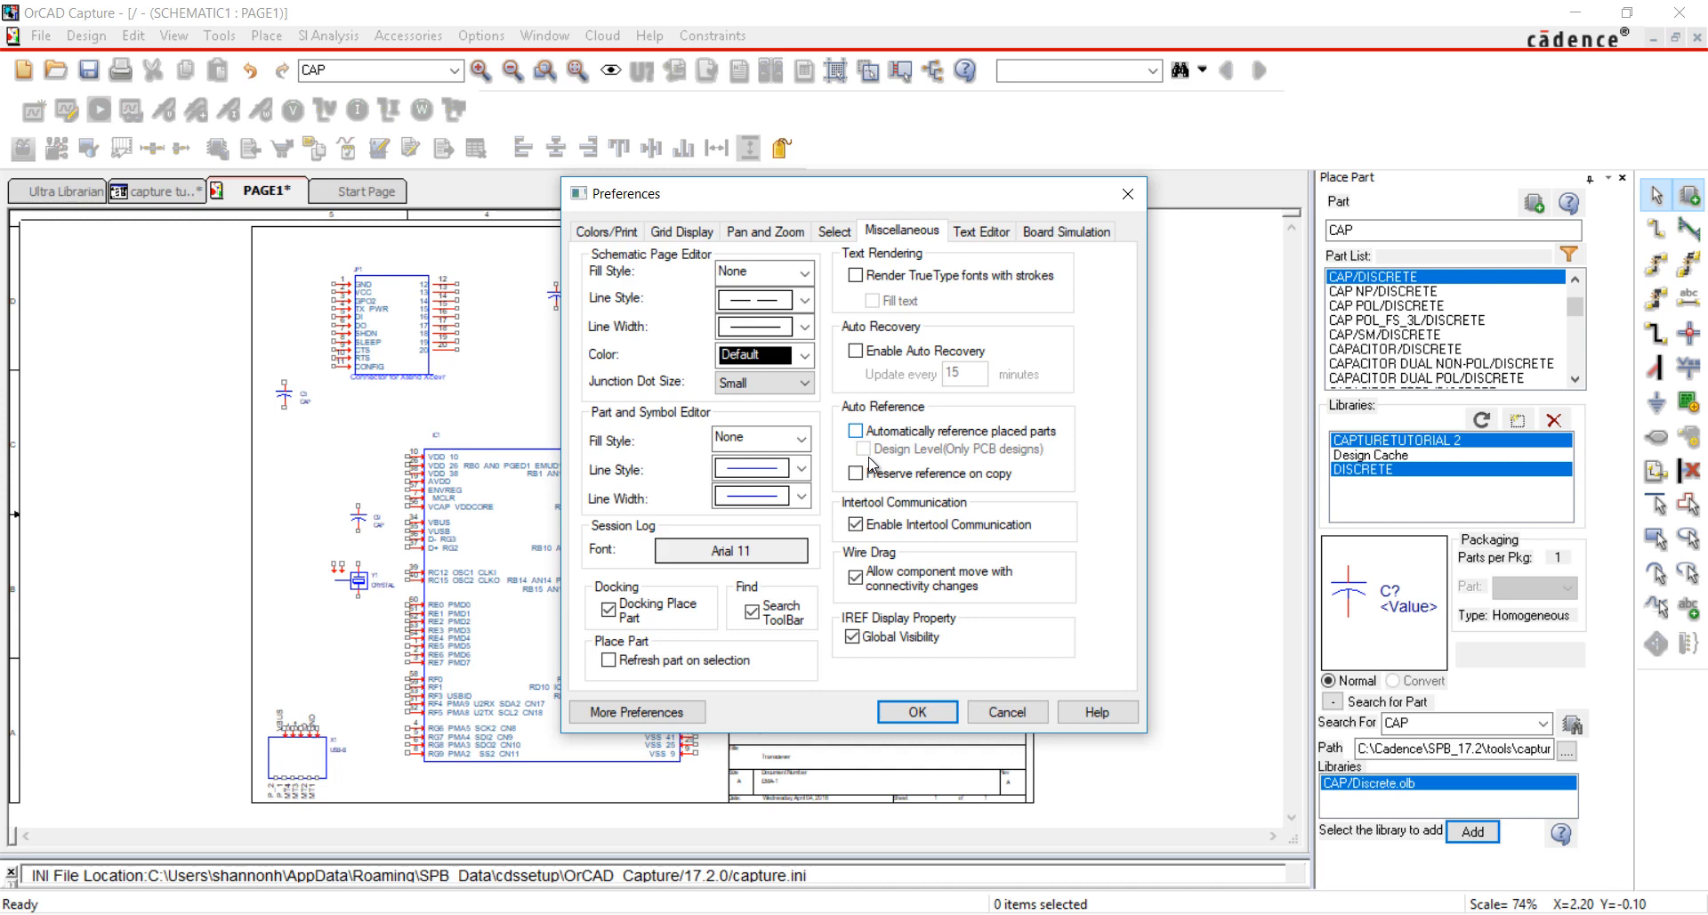
{"action": "left_click", "coordinate": [923, 711]}
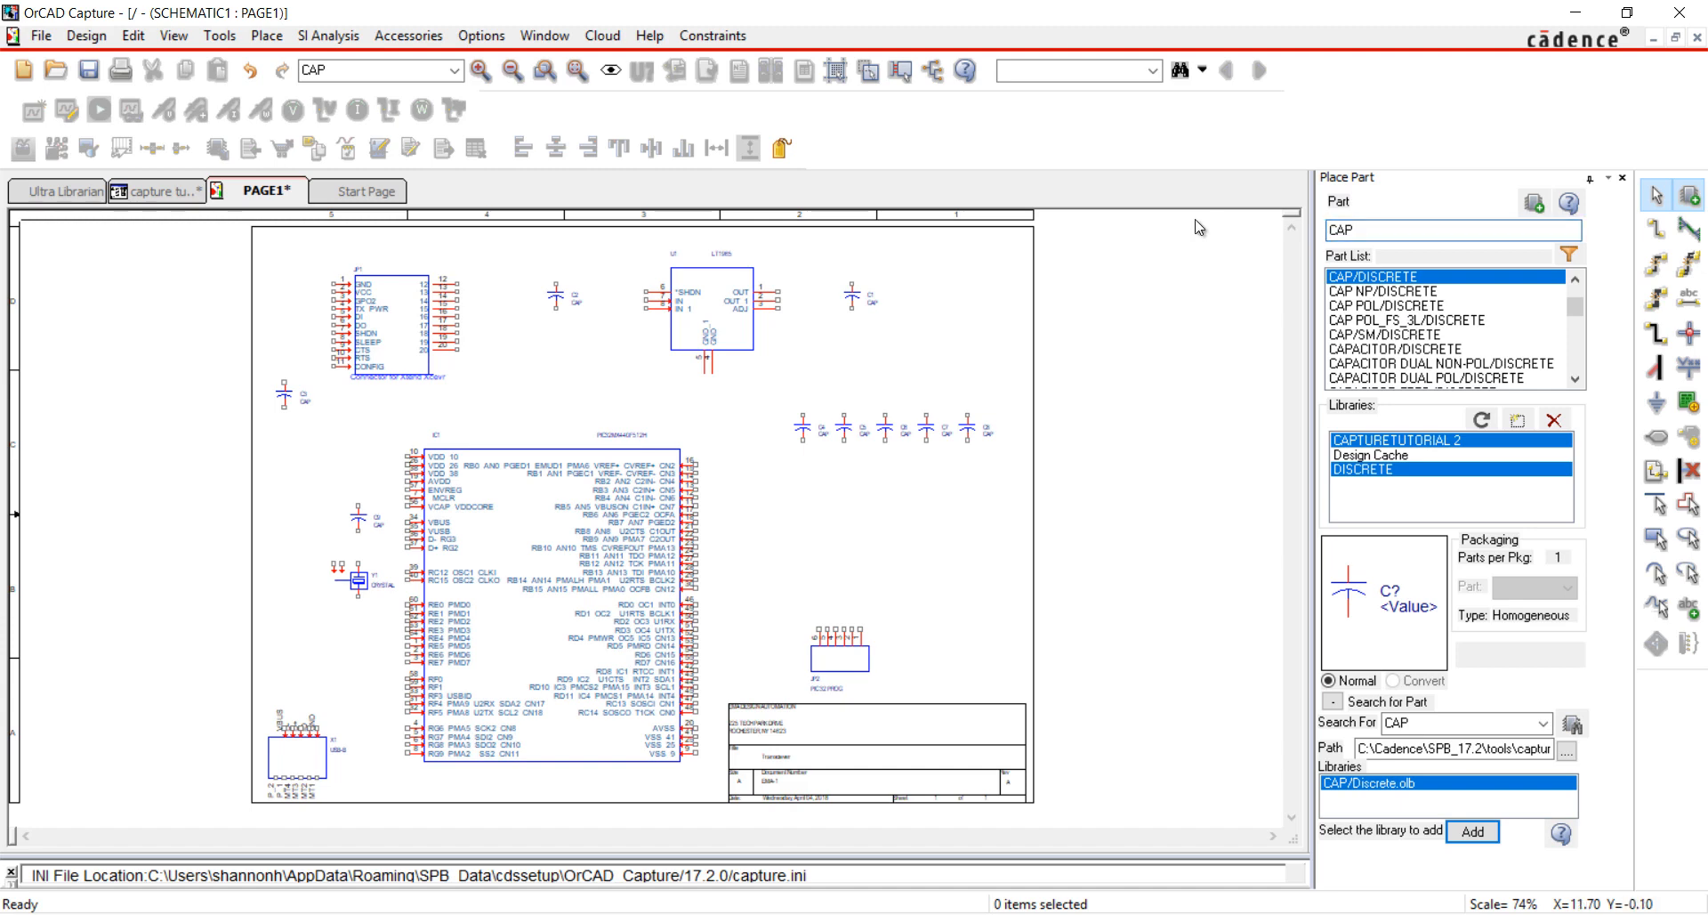
Place two RESISTOR parts from DISCRETE: one vertical above the capacitor near the upper-left connector, one horizontal beside the LT1965's output-side capacitor.
{"action": "left_click", "coordinate": [1366, 230]}
{"action": "type", "text": "resistOR"}
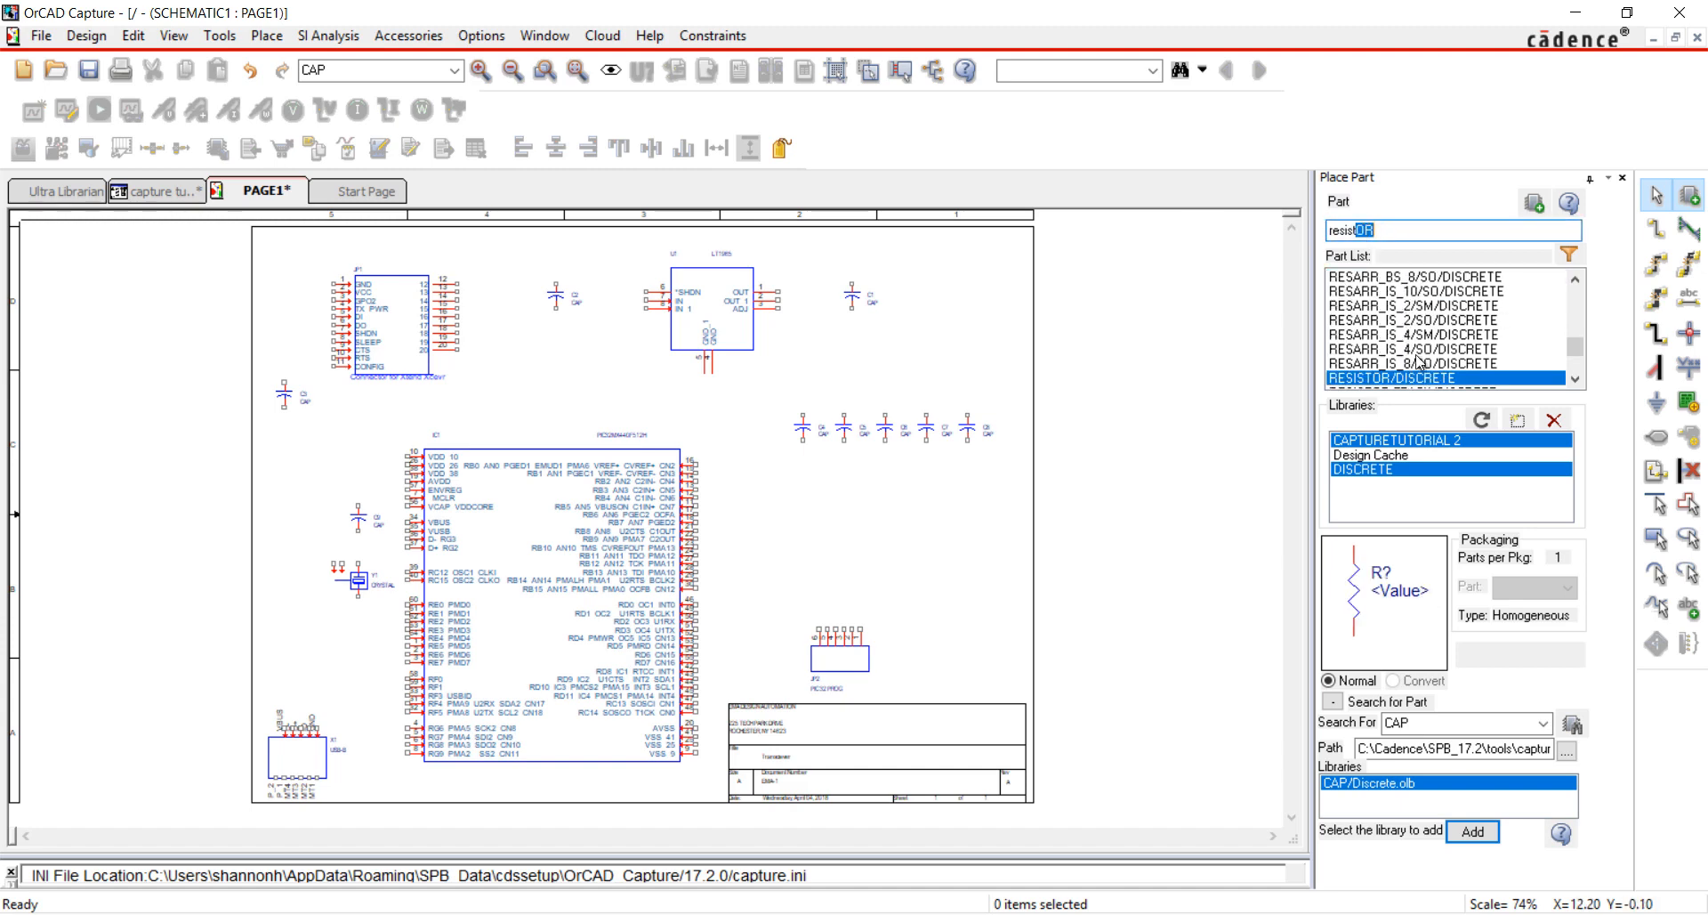
{"action": "double_click", "coordinate": [1431, 381]}
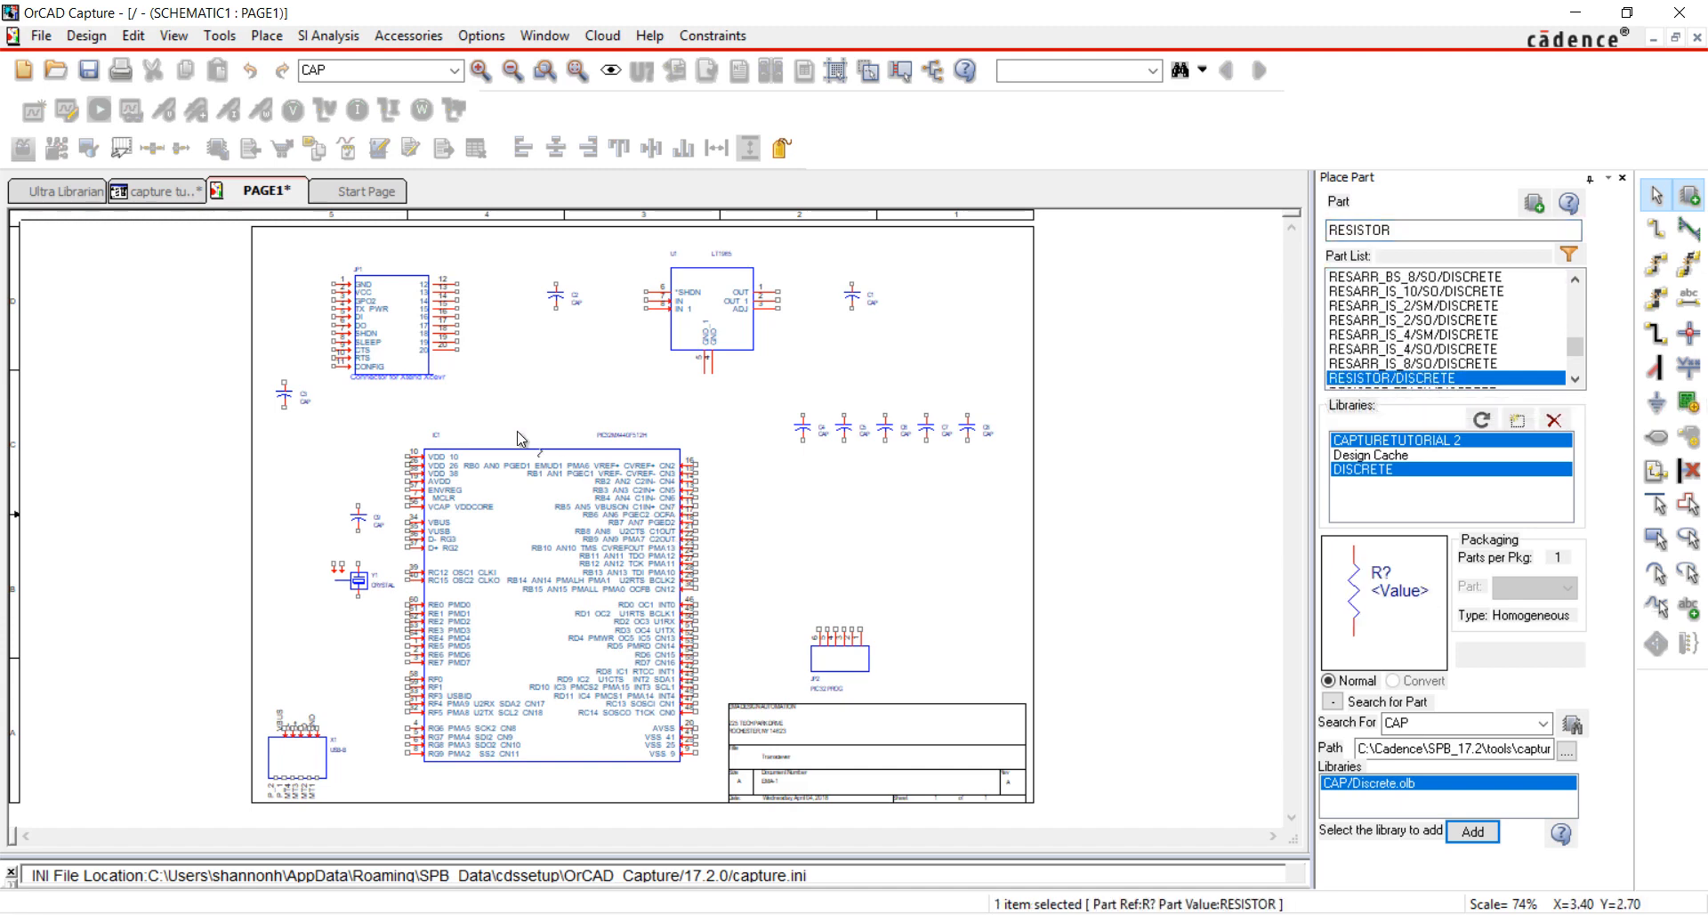
{"action": "left_click", "coordinate": [384, 354]}
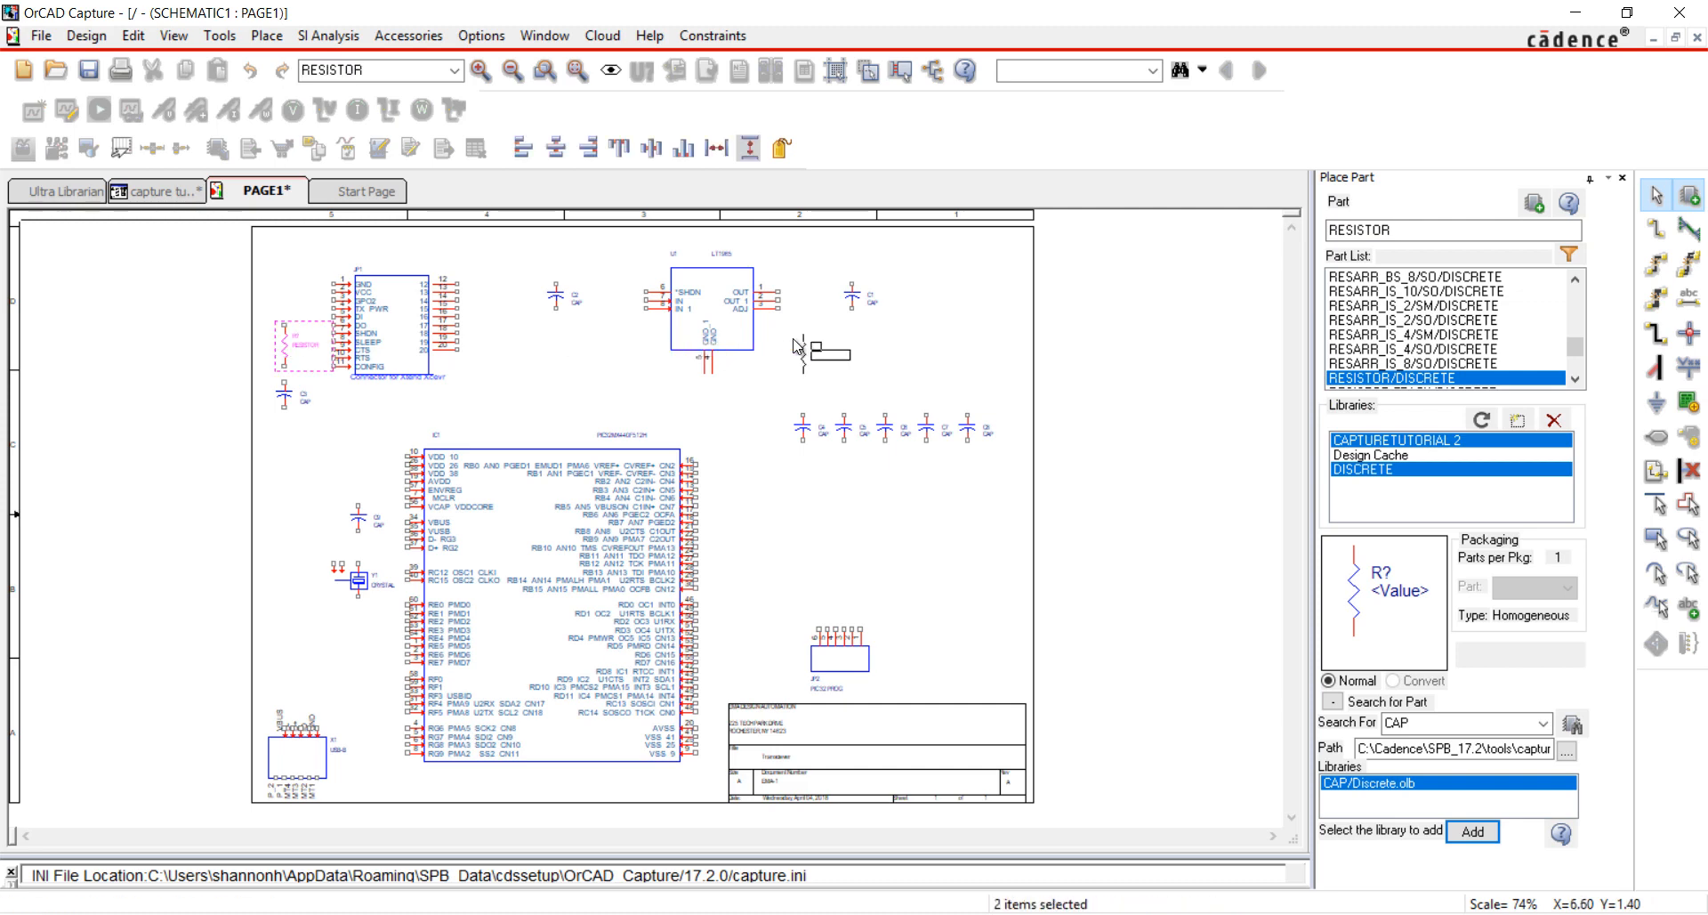
{"action": "left_click", "coordinate": [893, 283]}
{"action": "right_click", "coordinate": [890, 338]}
{"action": "left_click", "coordinate": [914, 354]}
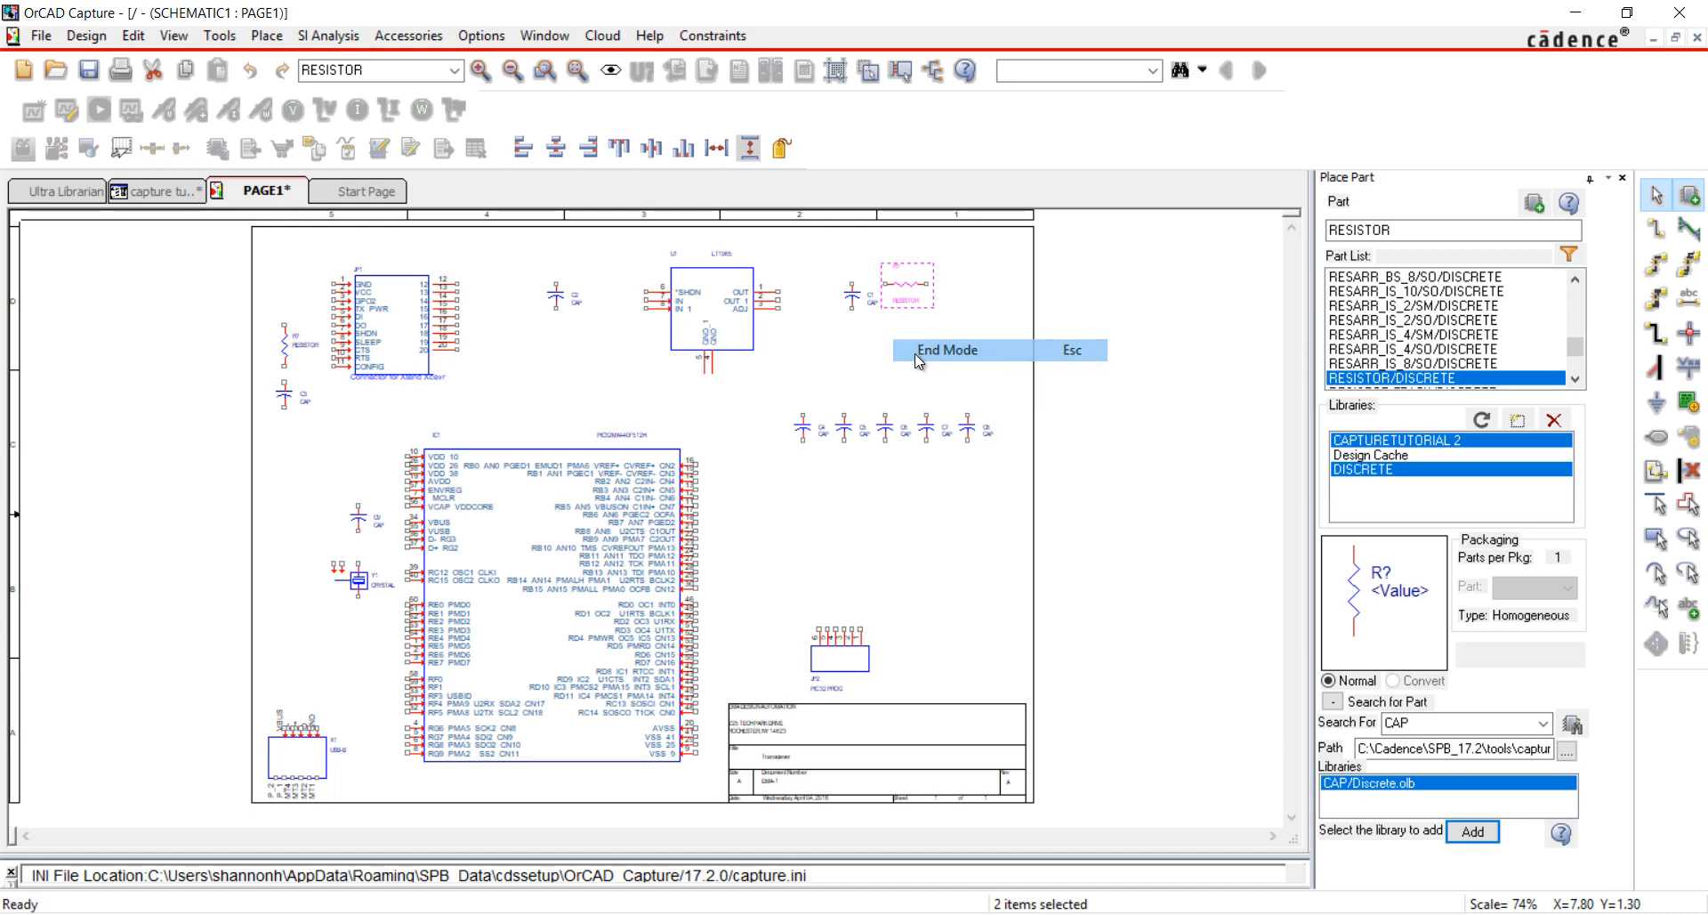
Place one LED from the DISCRETE library just to the right of the horizontal resistor.
{"action": "double_click", "coordinate": [1522, 229]}
{"action": "type", "text": "LED"}
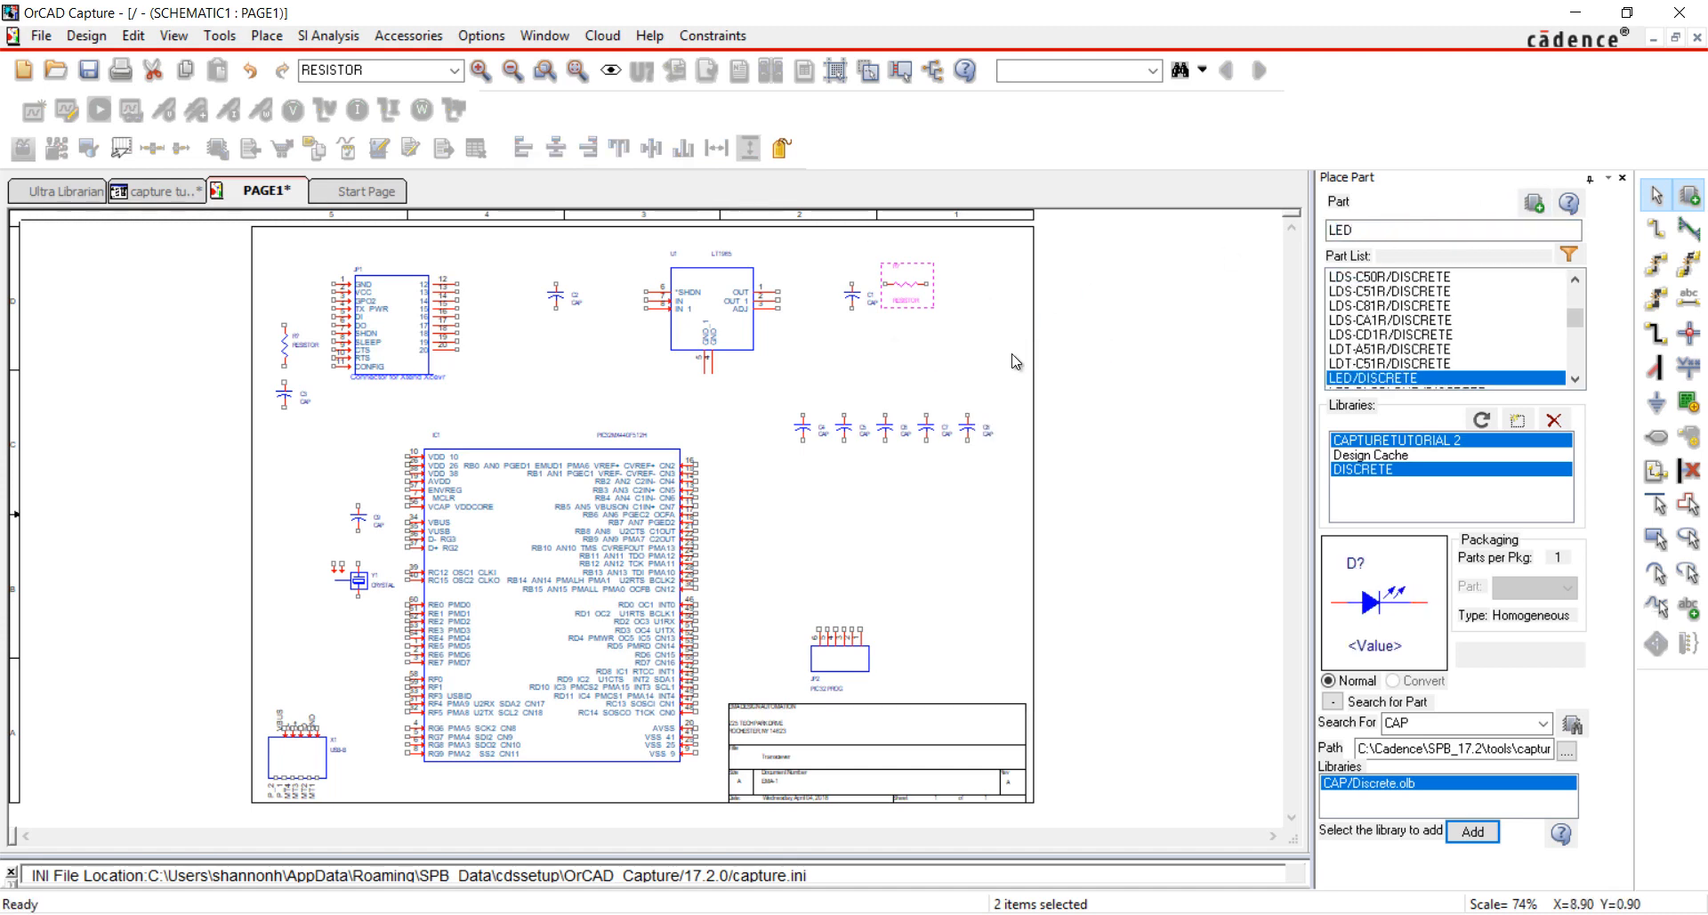
{"action": "double_click", "coordinate": [1387, 377]}
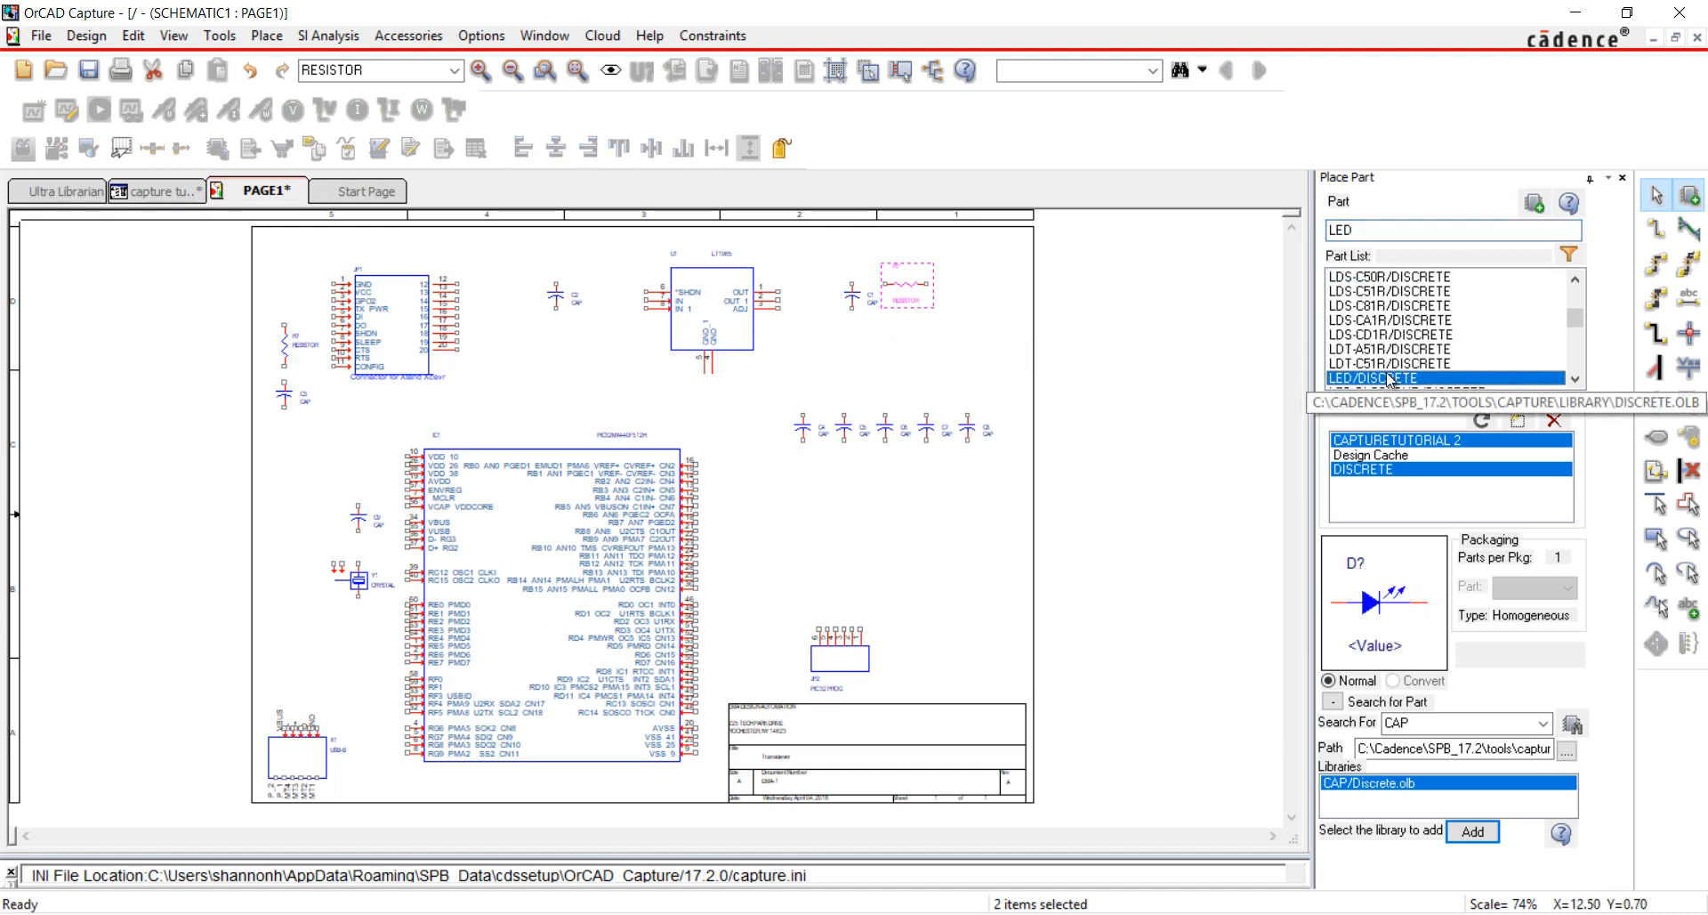
{"action": "left_click", "coordinate": [950, 283]}
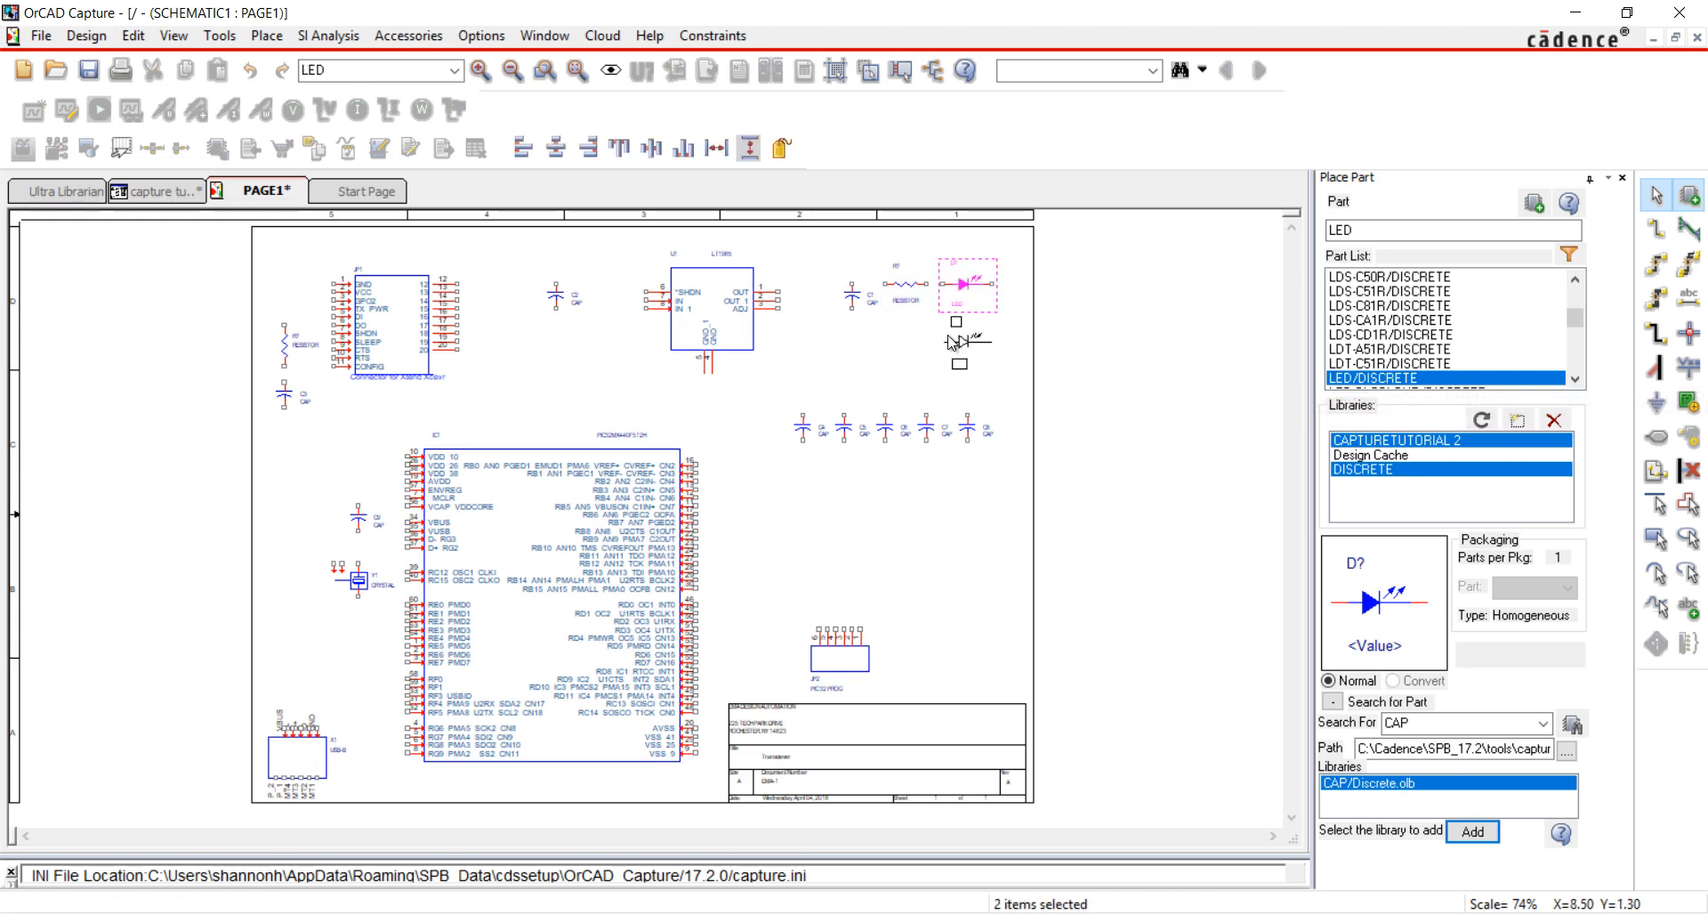
{"action": "right_click", "coordinate": [948, 335]}
{"action": "left_click", "coordinate": [978, 345]}
Add the CAPTURETUTORIAL 2.OLB library to the libraries available for ground symbols.
{"action": "left_click", "coordinate": [281, 40]}
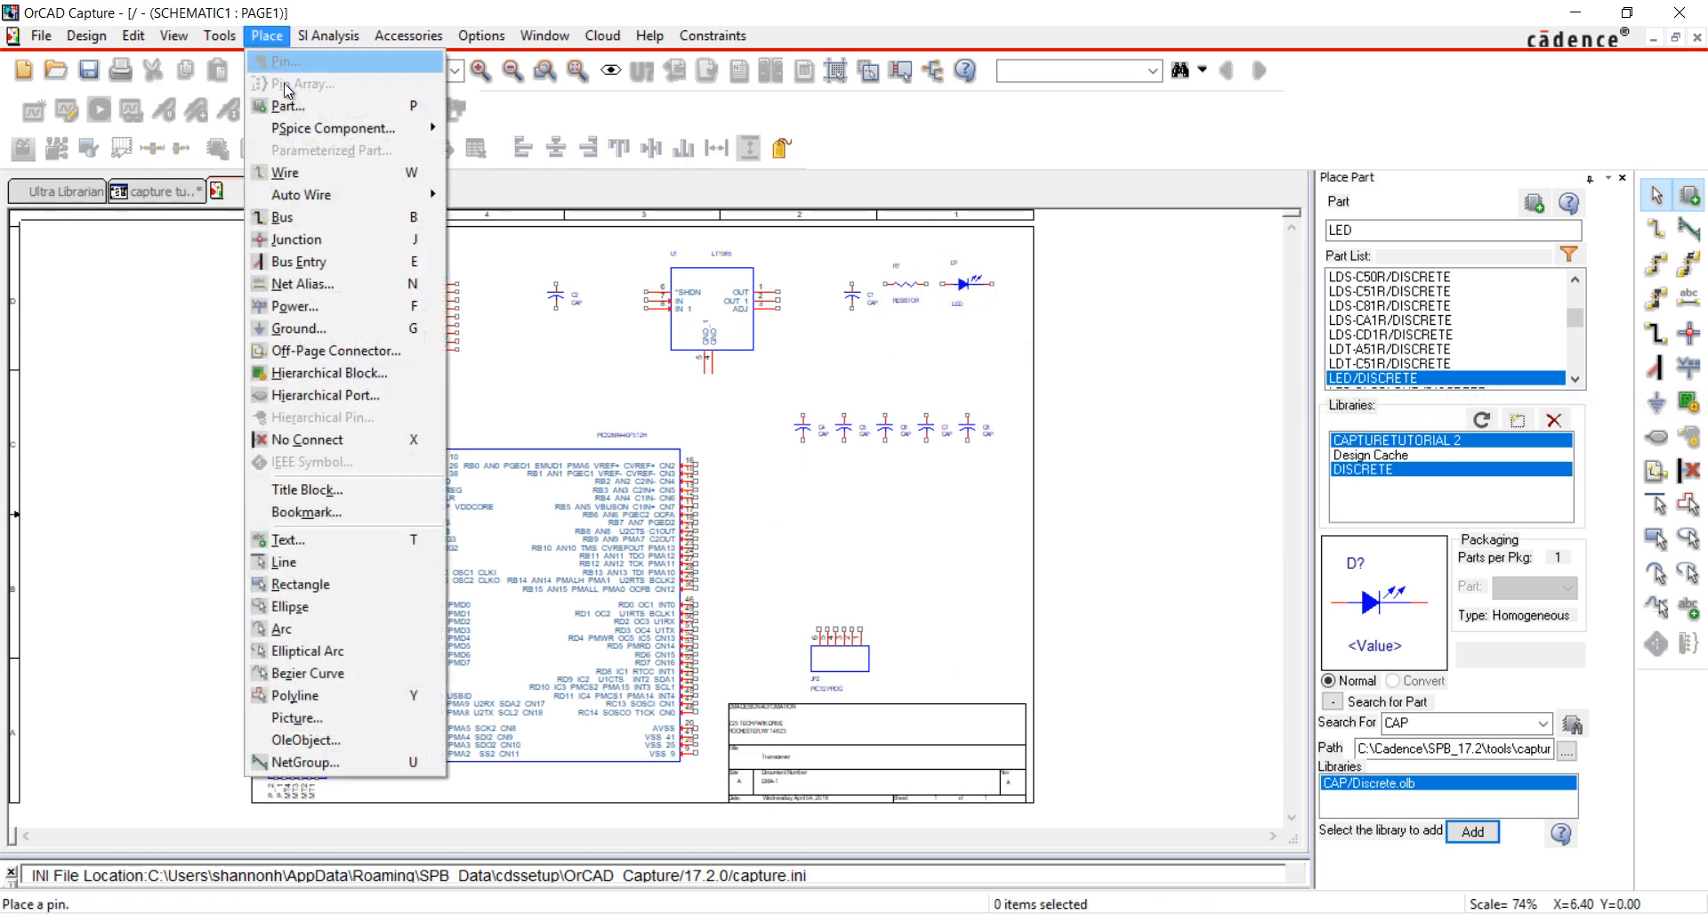
{"action": "left_click", "coordinate": [298, 327]}
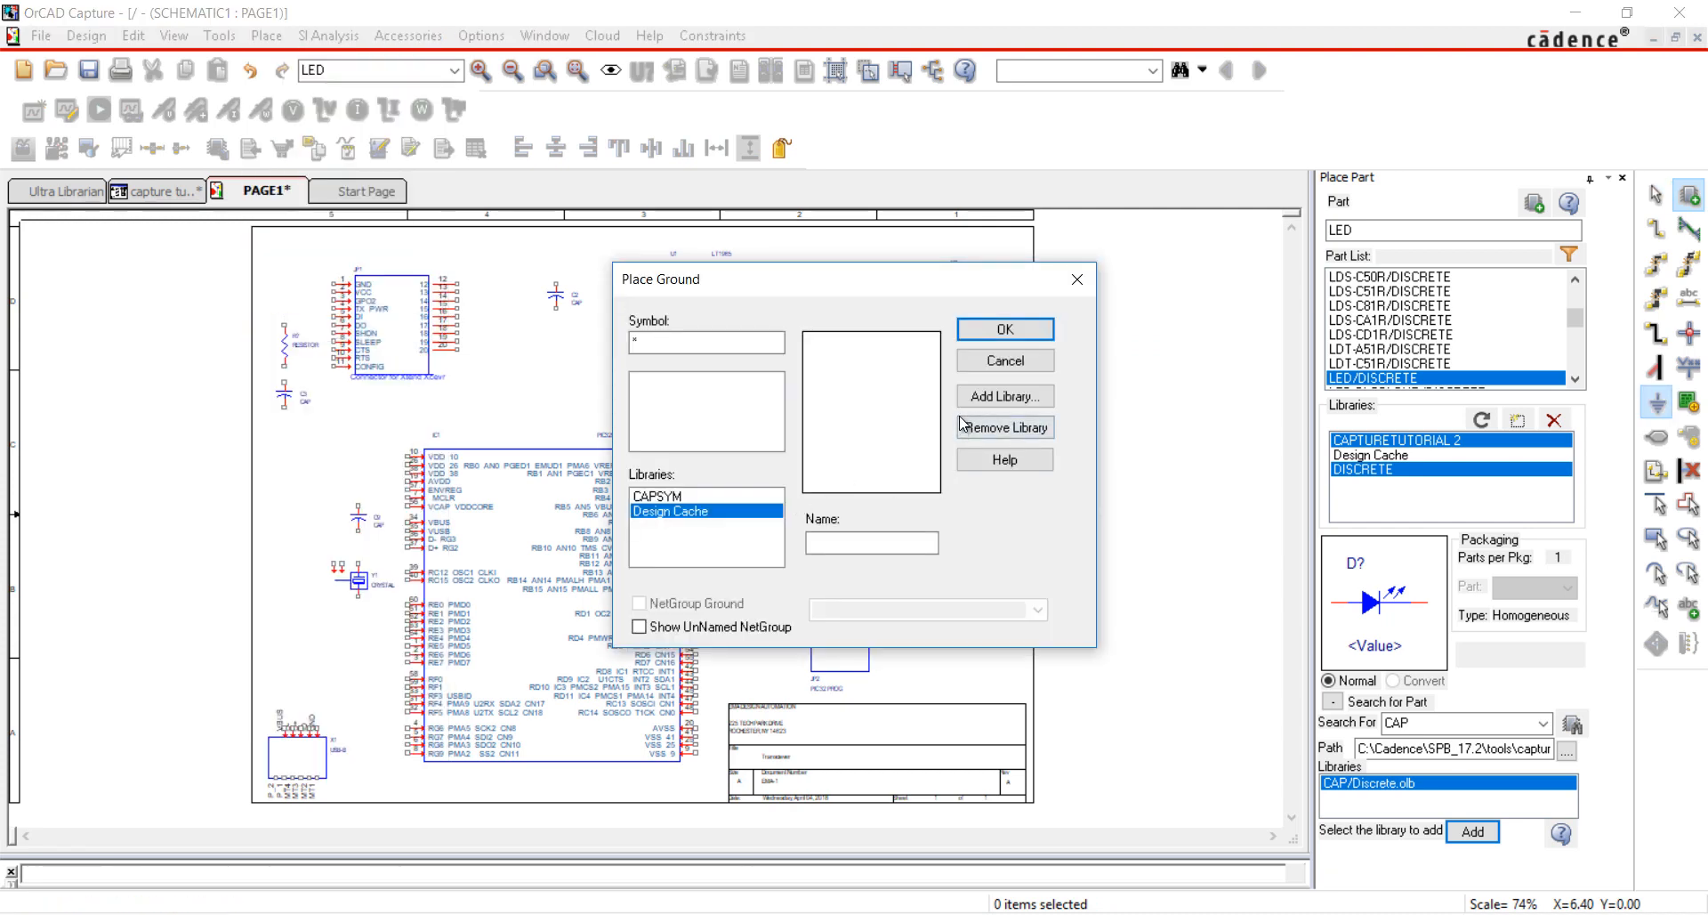
{"action": "left_click", "coordinate": [995, 397]}
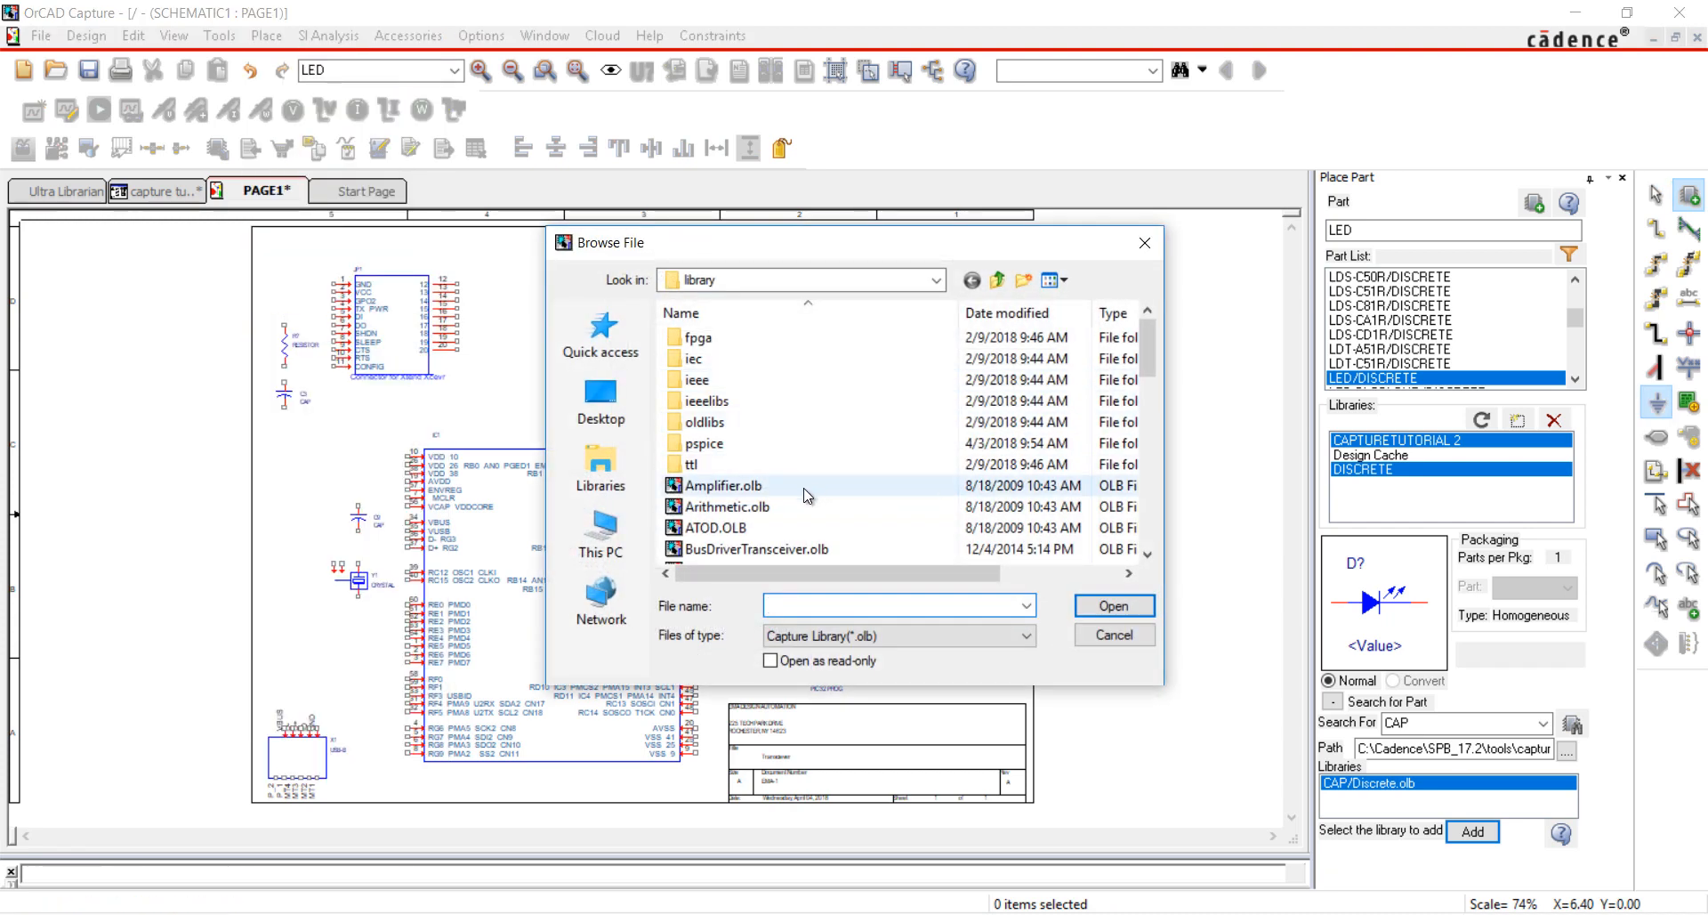
{"action": "scroll", "coordinate": [811, 493], "scroll_direction": "down", "scroll_amount": 4}
{"action": "left_click", "coordinate": [856, 342]}
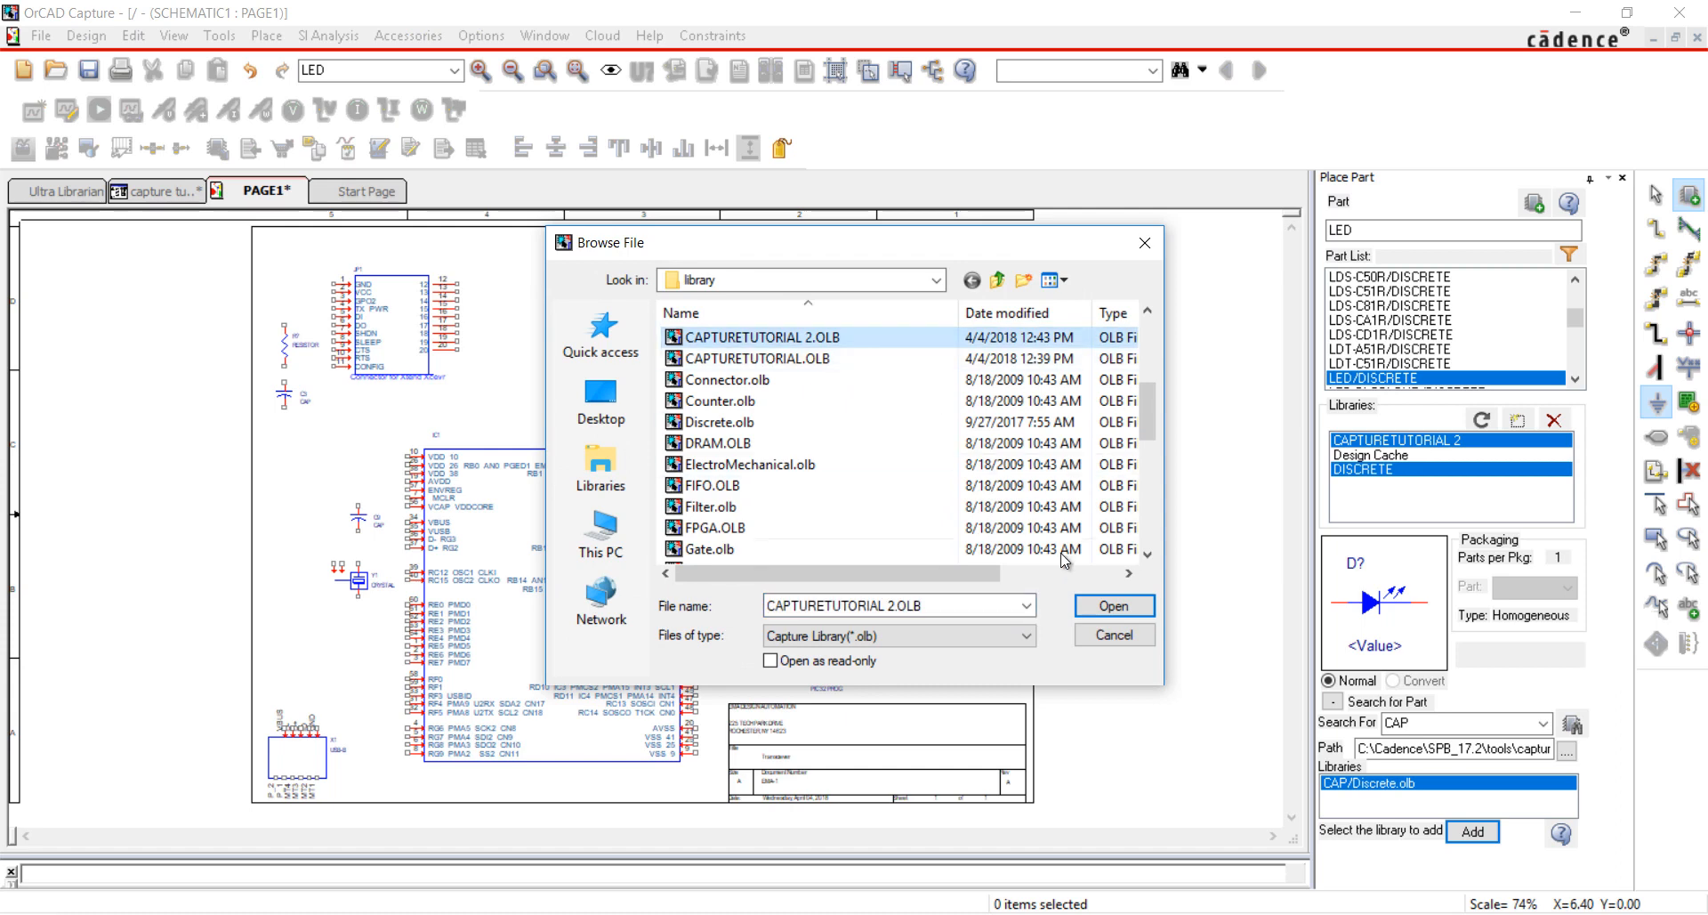
{"action": "left_click", "coordinate": [1082, 608]}
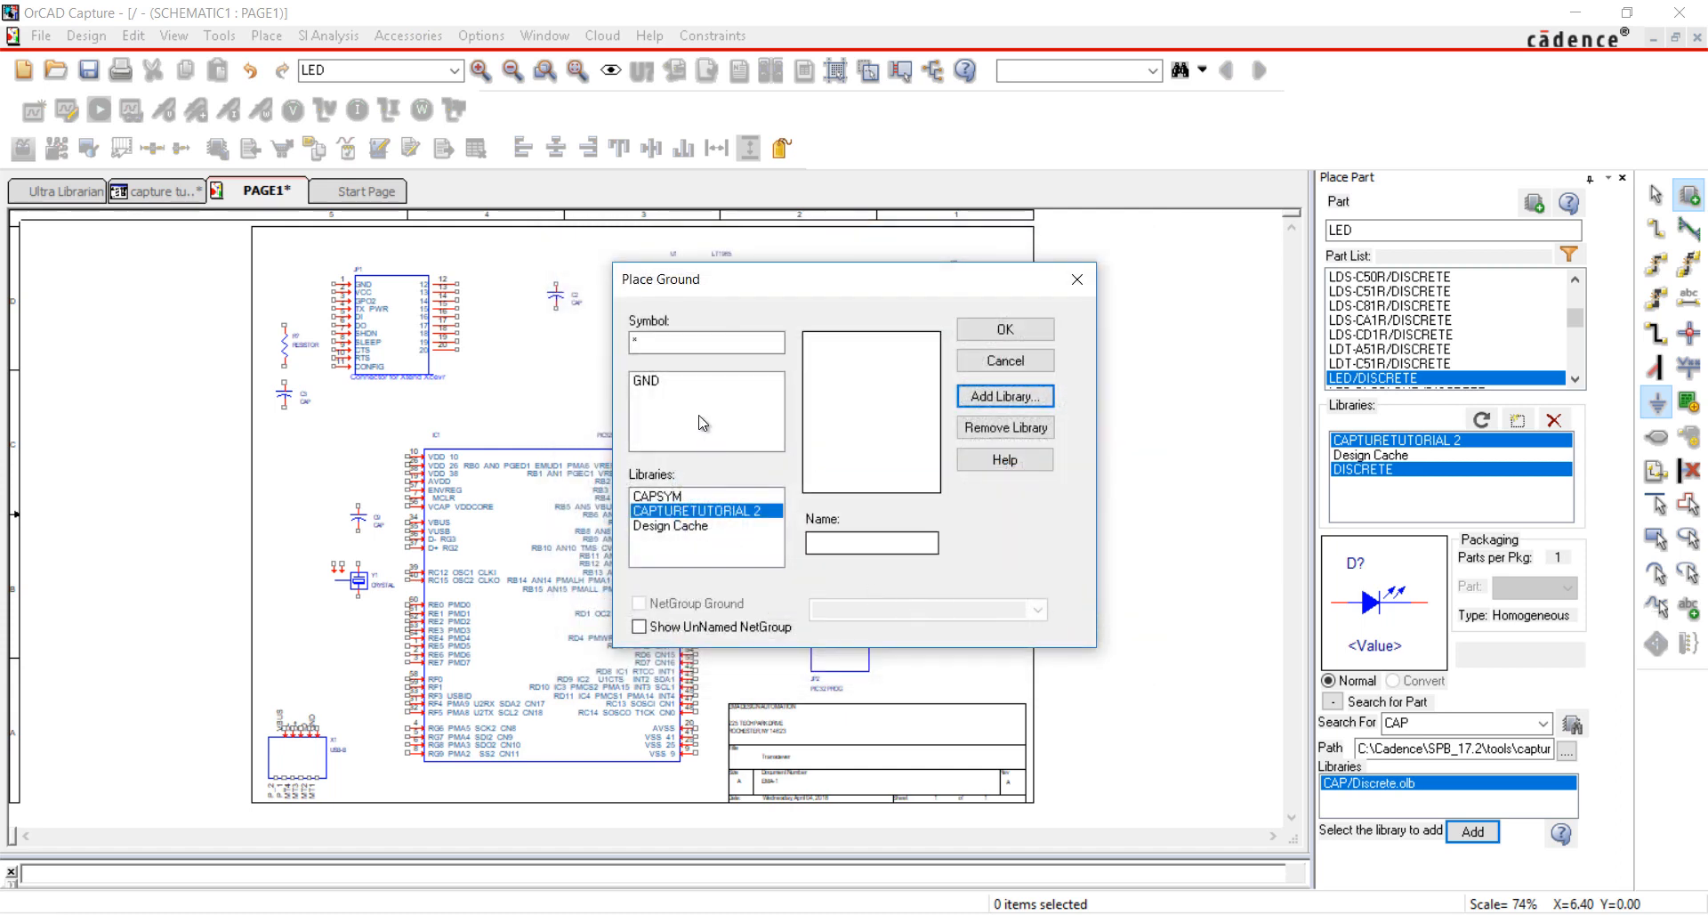
Place GND symbols below the LED, the LT1965's right capacitor, left of the LT1965's ground pins, and below the last capacitor in the row.
{"action": "left_click", "coordinate": [664, 379]}
{"action": "left_click", "coordinate": [1008, 330]}
{"action": "left_click", "coordinate": [1011, 337]}
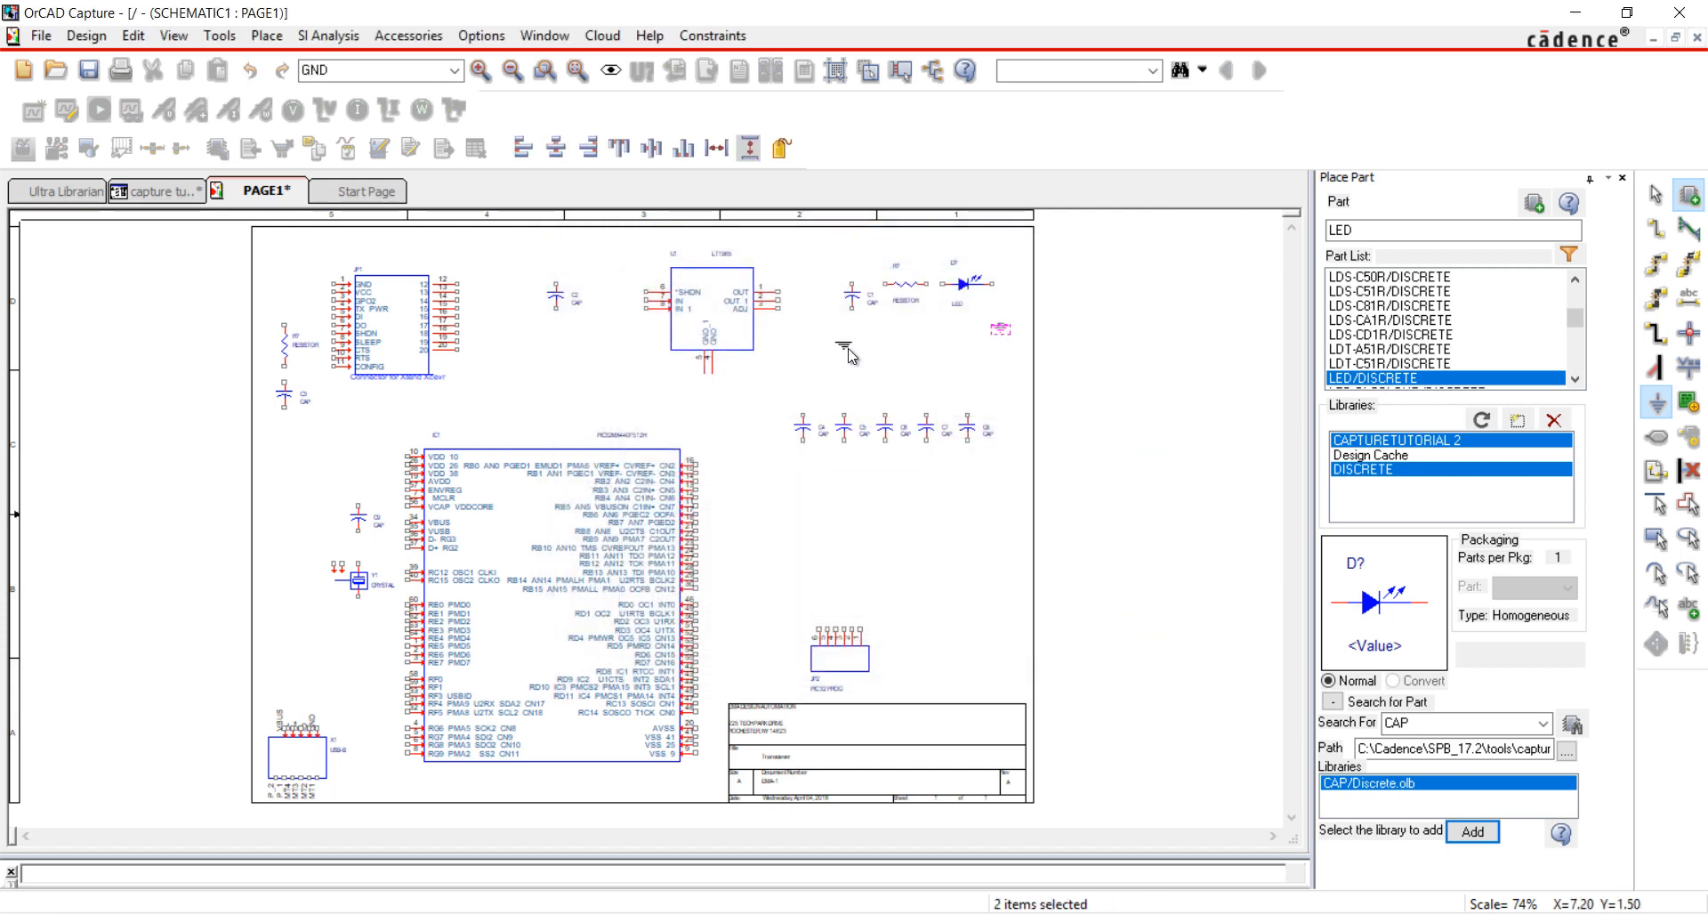
{"action": "left_click", "coordinate": [854, 342]}
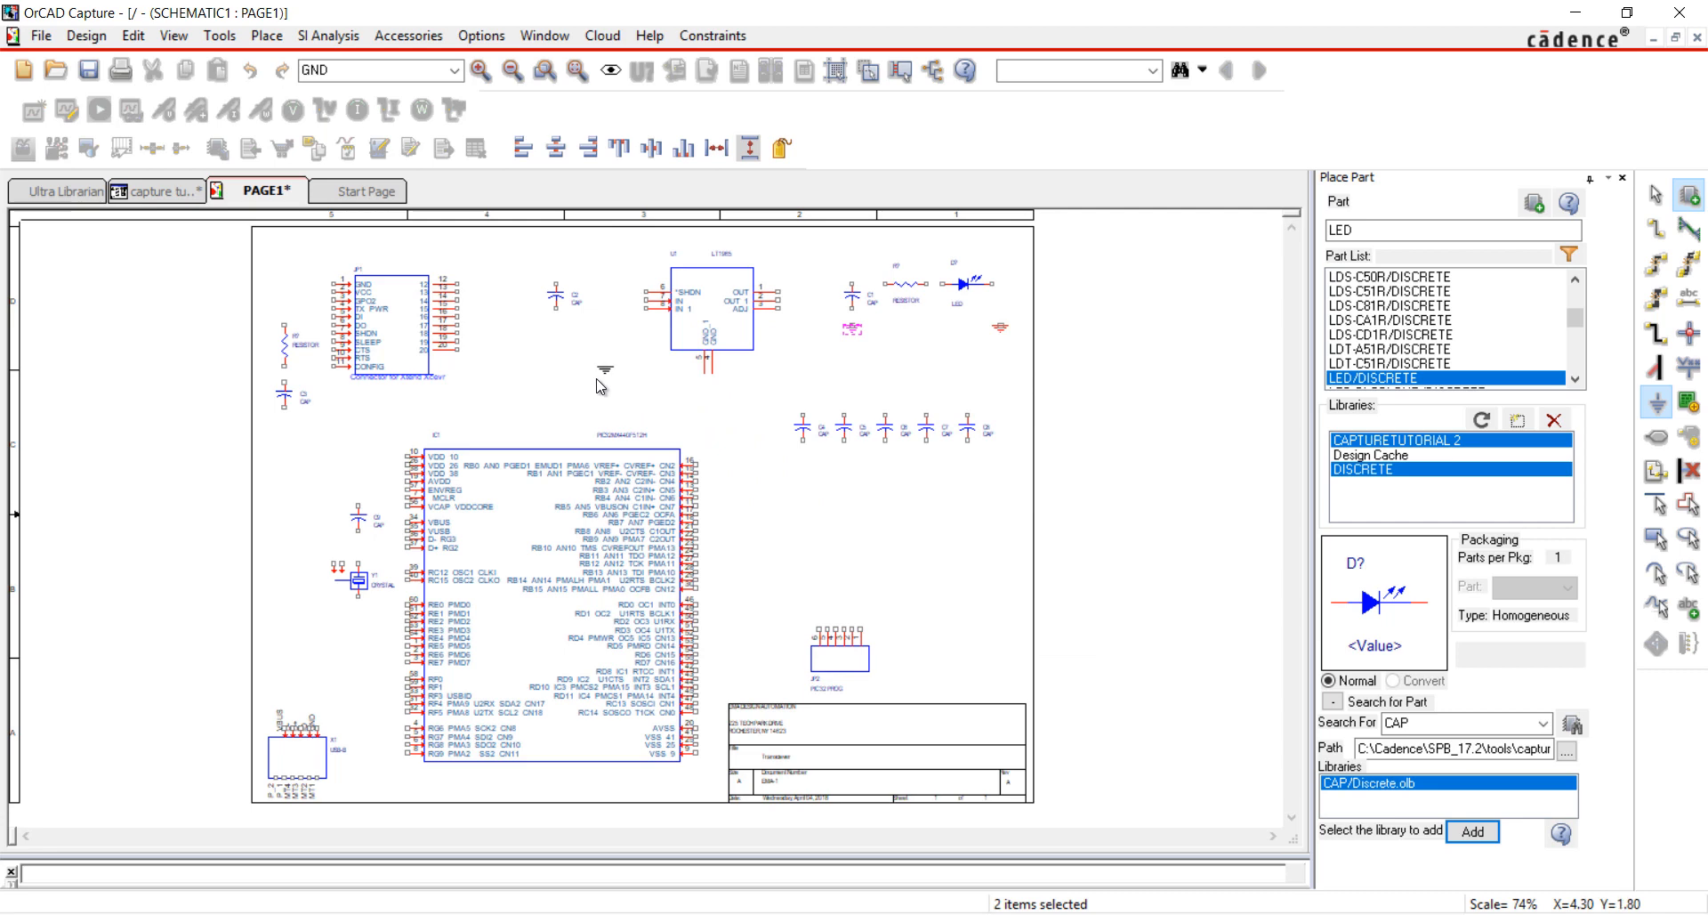
{"action": "left_click", "coordinate": [961, 485]}
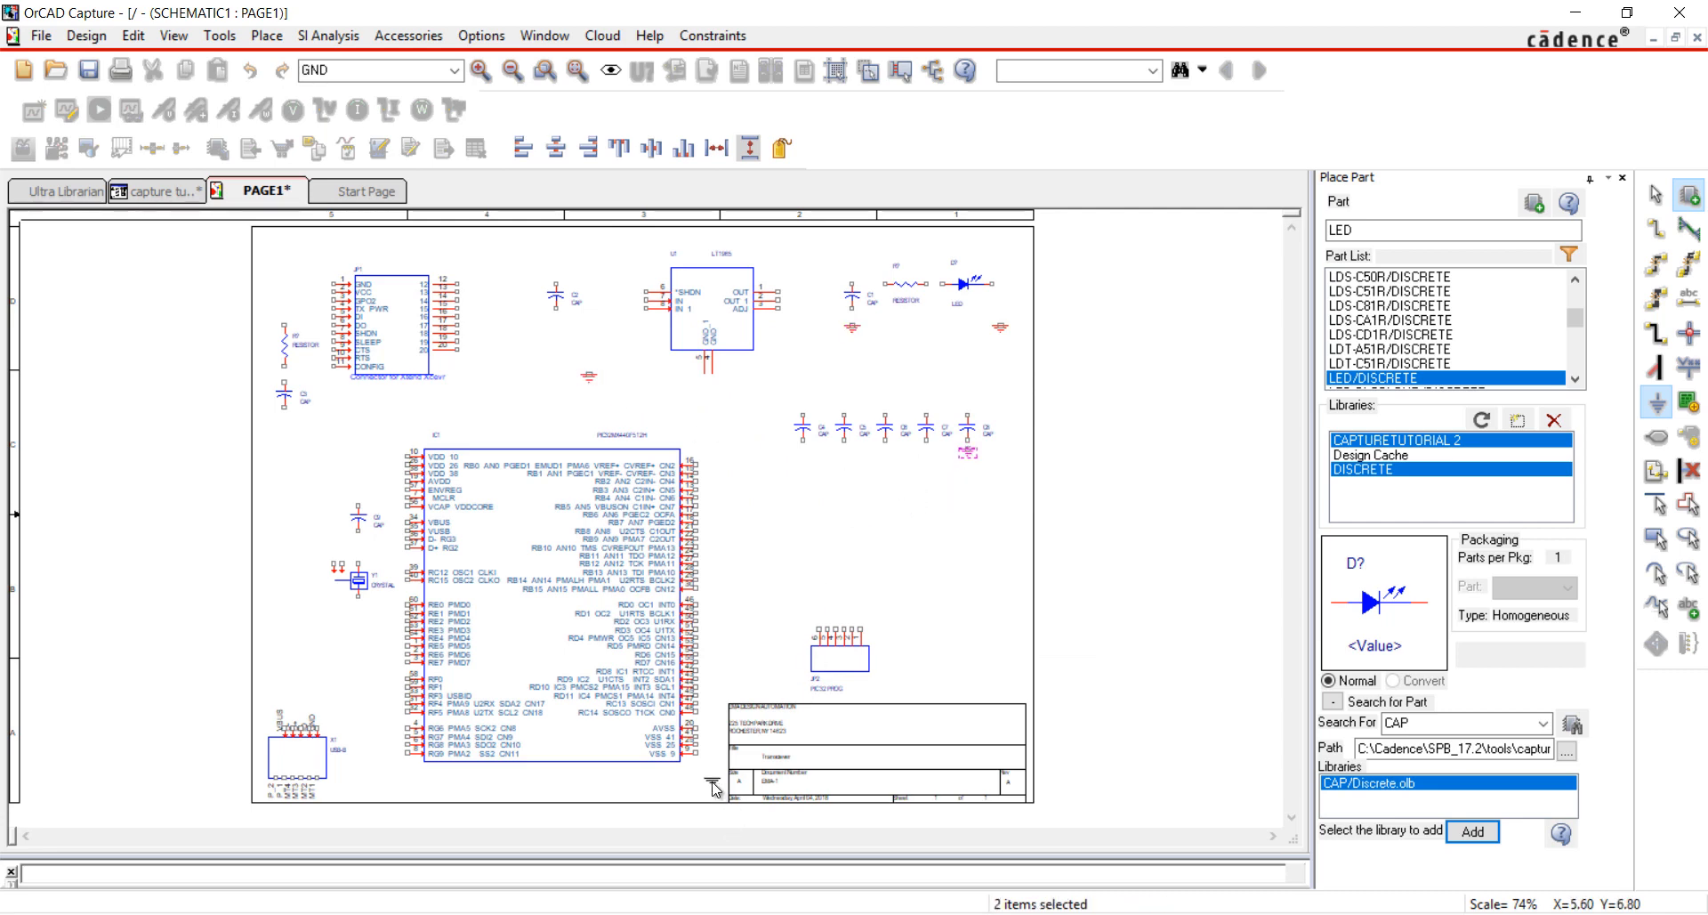
Place GND symbols near the microcontroller's lower-right corner, the USB connector and crystal, and below the two left-side capacitors.
{"action": "left_click", "coordinate": [355, 780]}
{"action": "left_click", "coordinate": [336, 626]}
{"action": "left_click", "coordinate": [359, 552]}
{"action": "left_click", "coordinate": [284, 425]}
{"action": "key", "text": "Escape"}
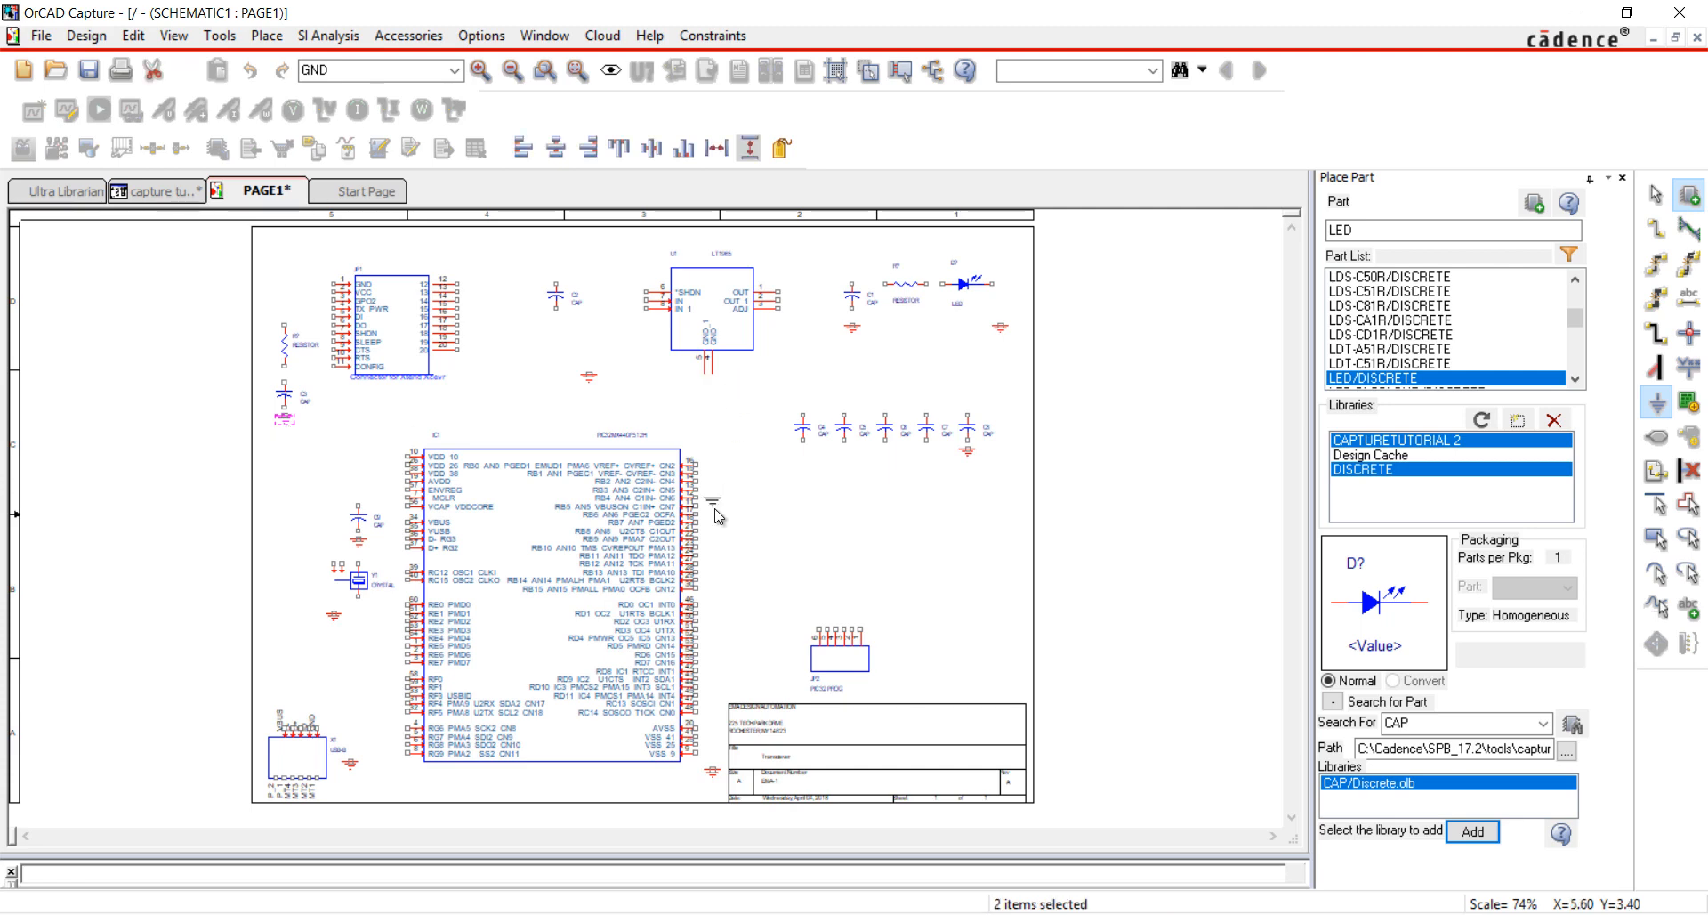
{"action": "right_click", "coordinate": [705, 498]}
{"action": "left_click", "coordinate": [742, 511]}
Place four VCC power symbols: above the capacitor row's first capacitor, the microcontroller's upper-left pins, the vertical resistor, and the six-pin connector.
{"action": "left_click", "coordinate": [267, 36]}
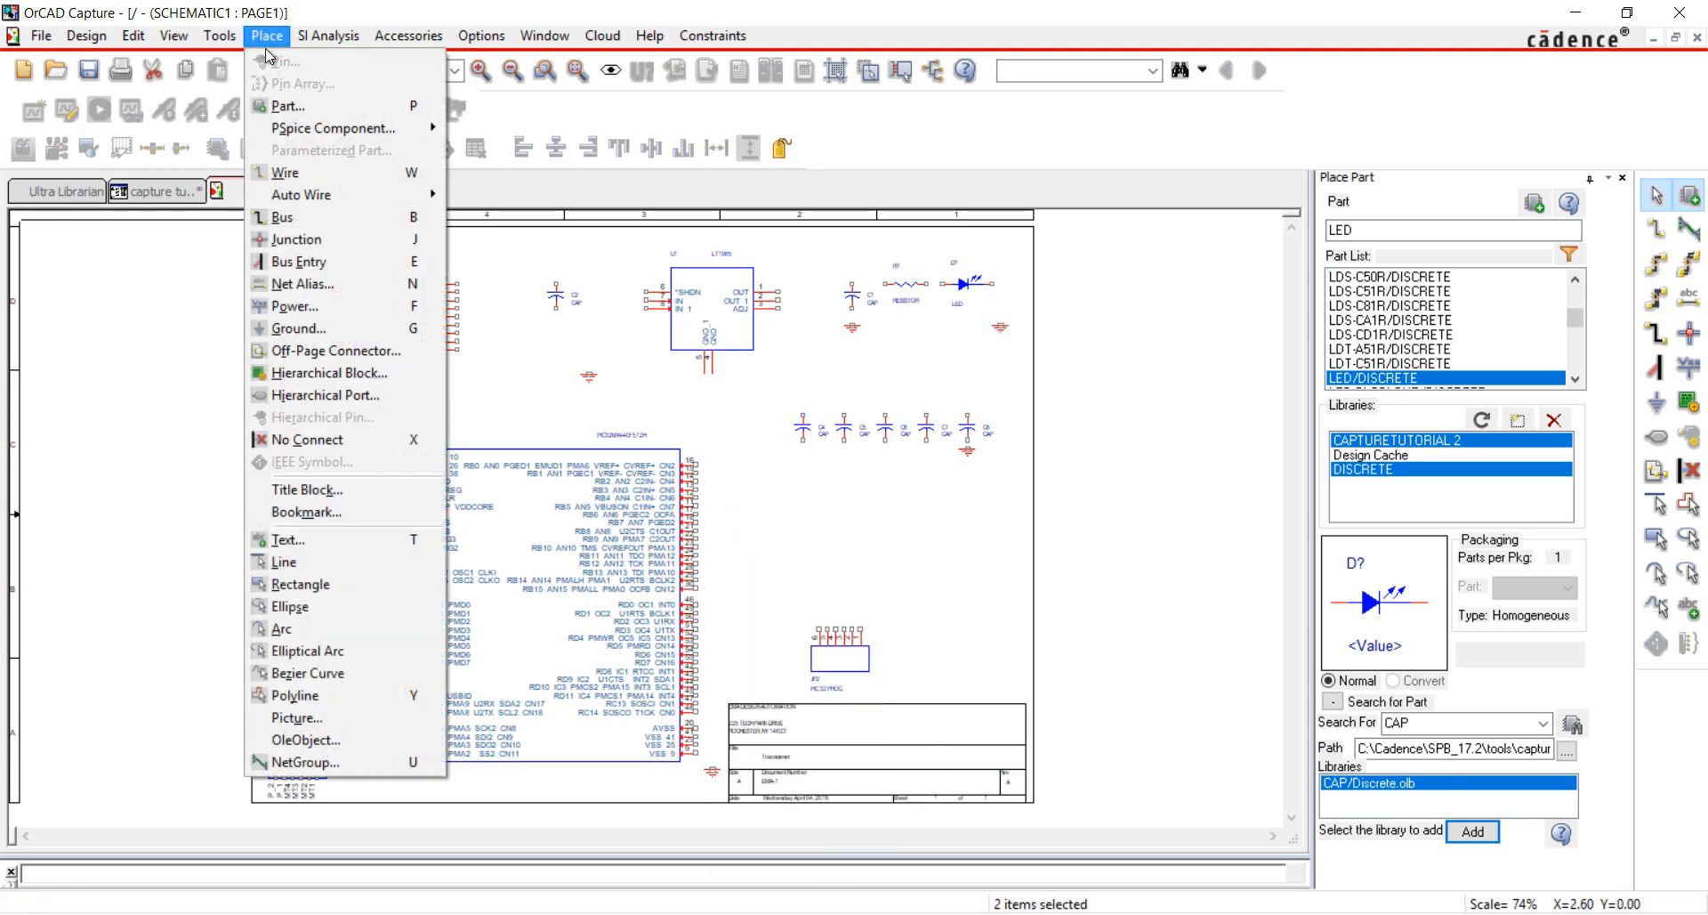
{"action": "left_click", "coordinate": [358, 306]}
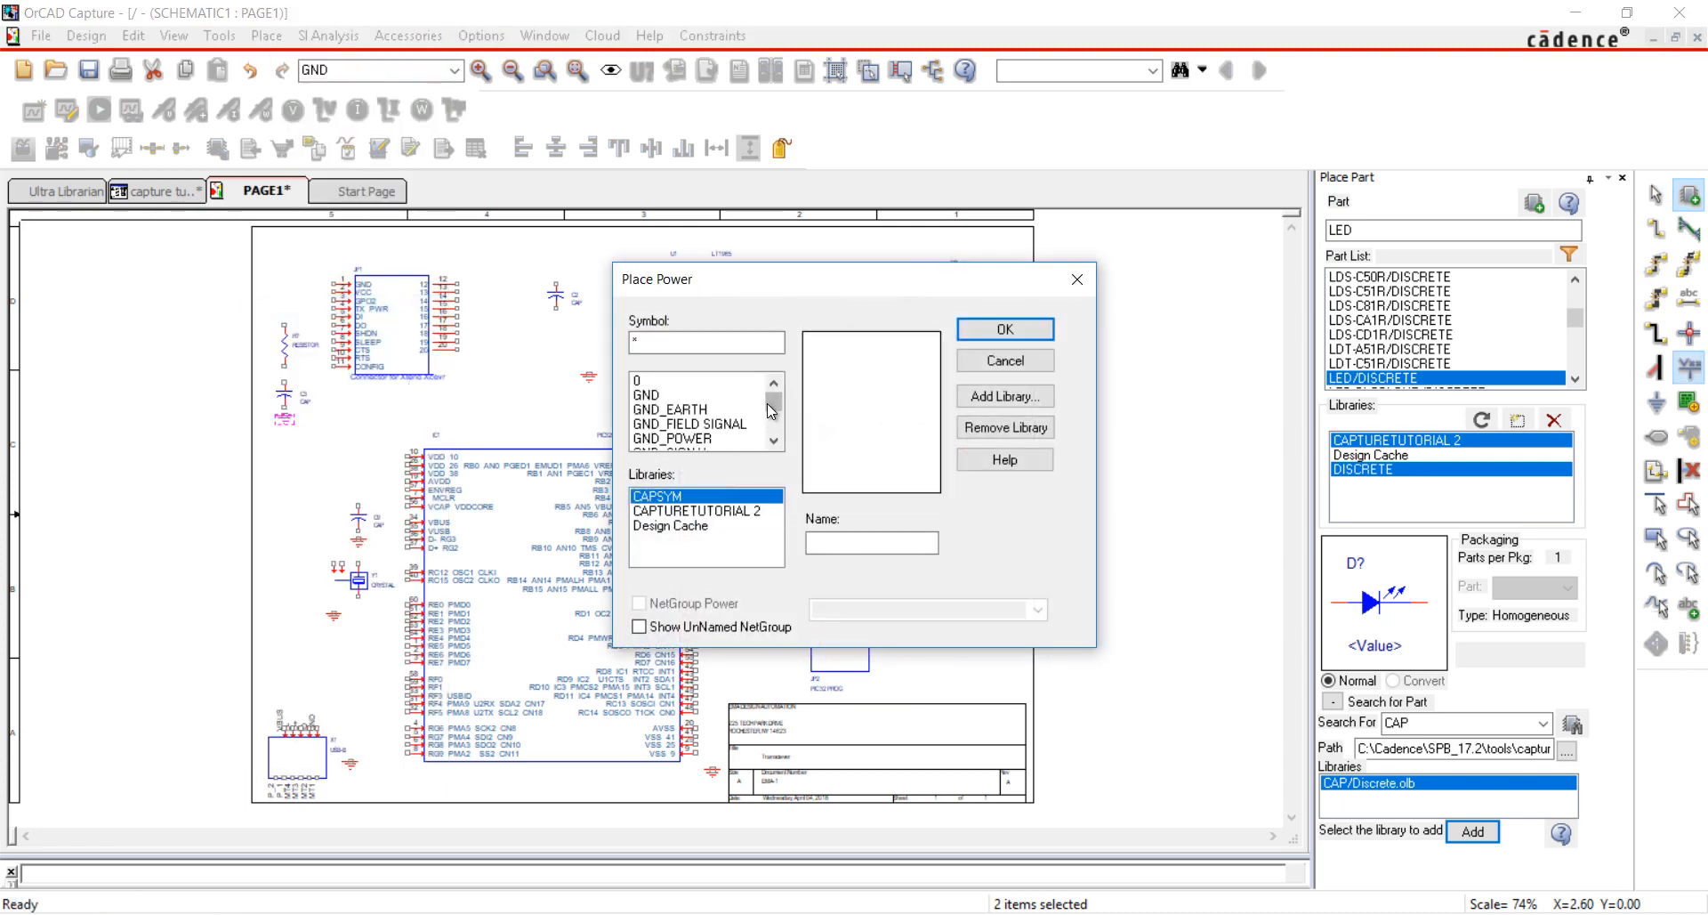
{"action": "left_click_drag", "start_coordinate": [773, 402], "coordinate": [776, 429]}
{"action": "left_click", "coordinate": [681, 382]}
{"action": "left_click", "coordinate": [990, 330]}
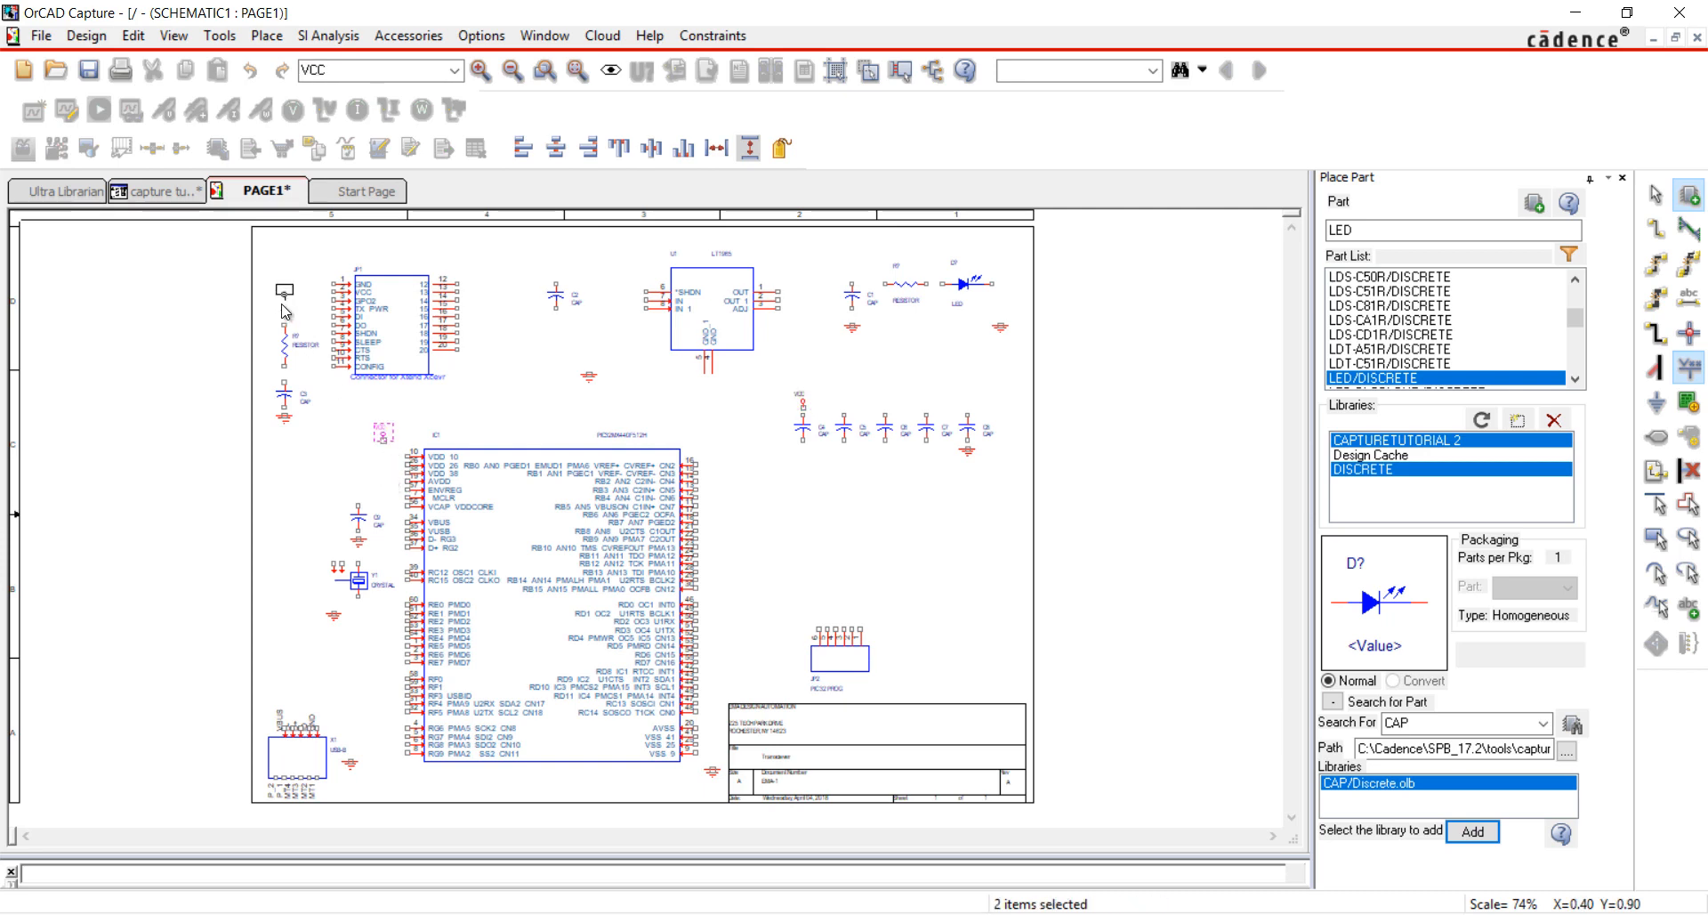
{"action": "left_click", "coordinate": [284, 318]}
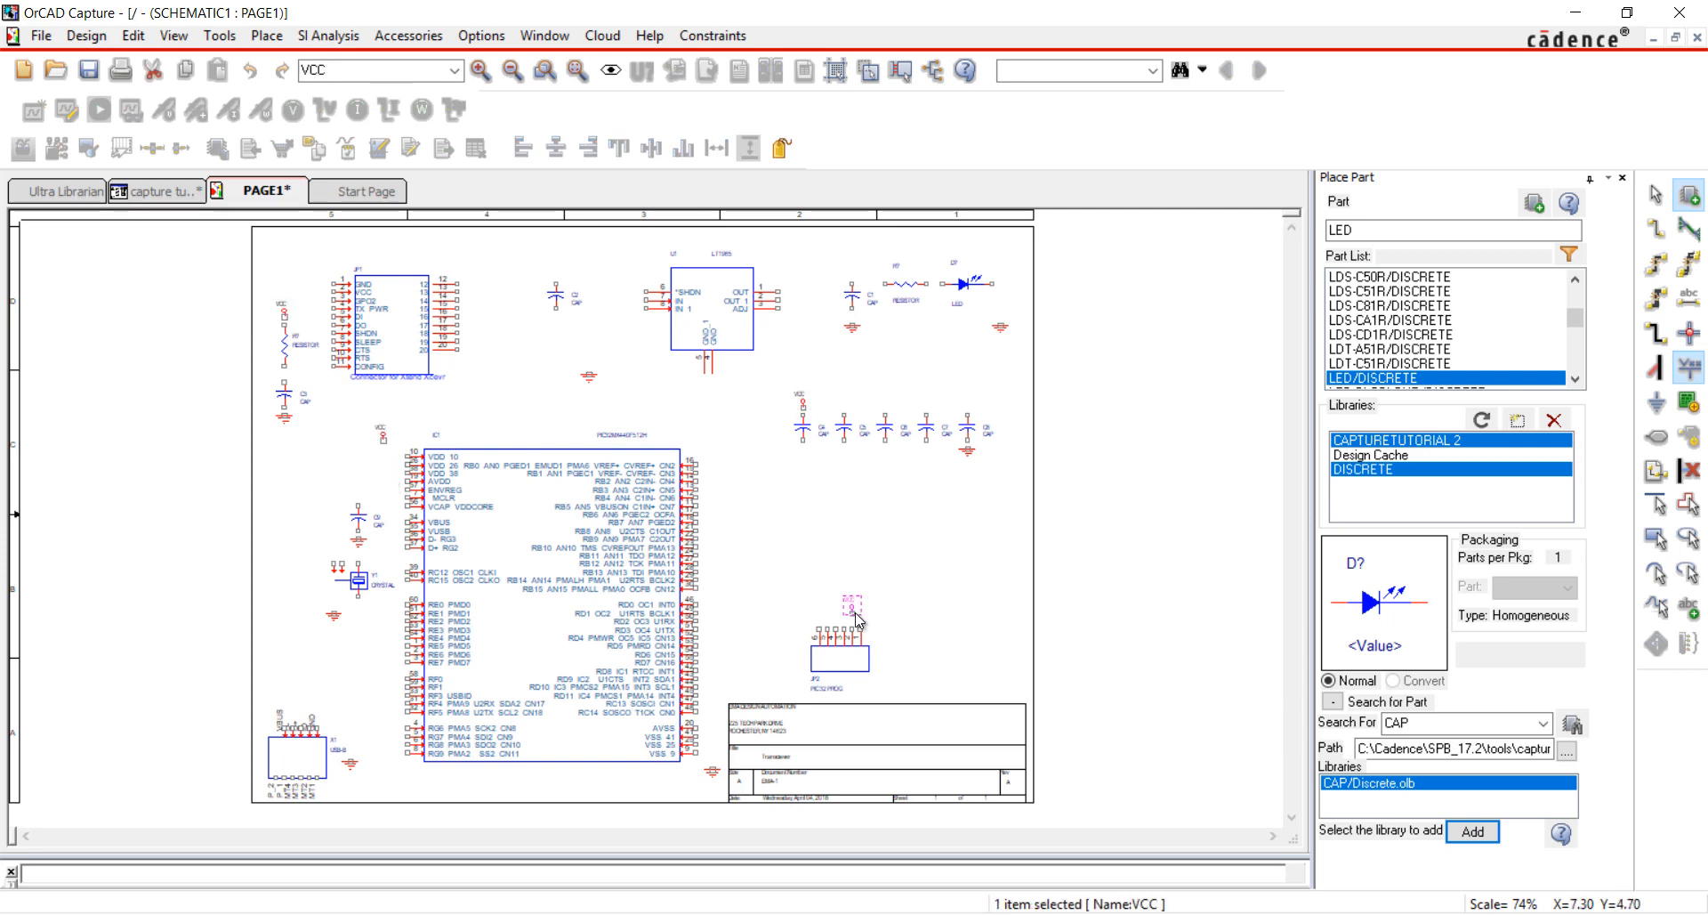
{"action": "left_click", "coordinate": [852, 605]}
{"action": "right_click", "coordinate": [896, 562]}
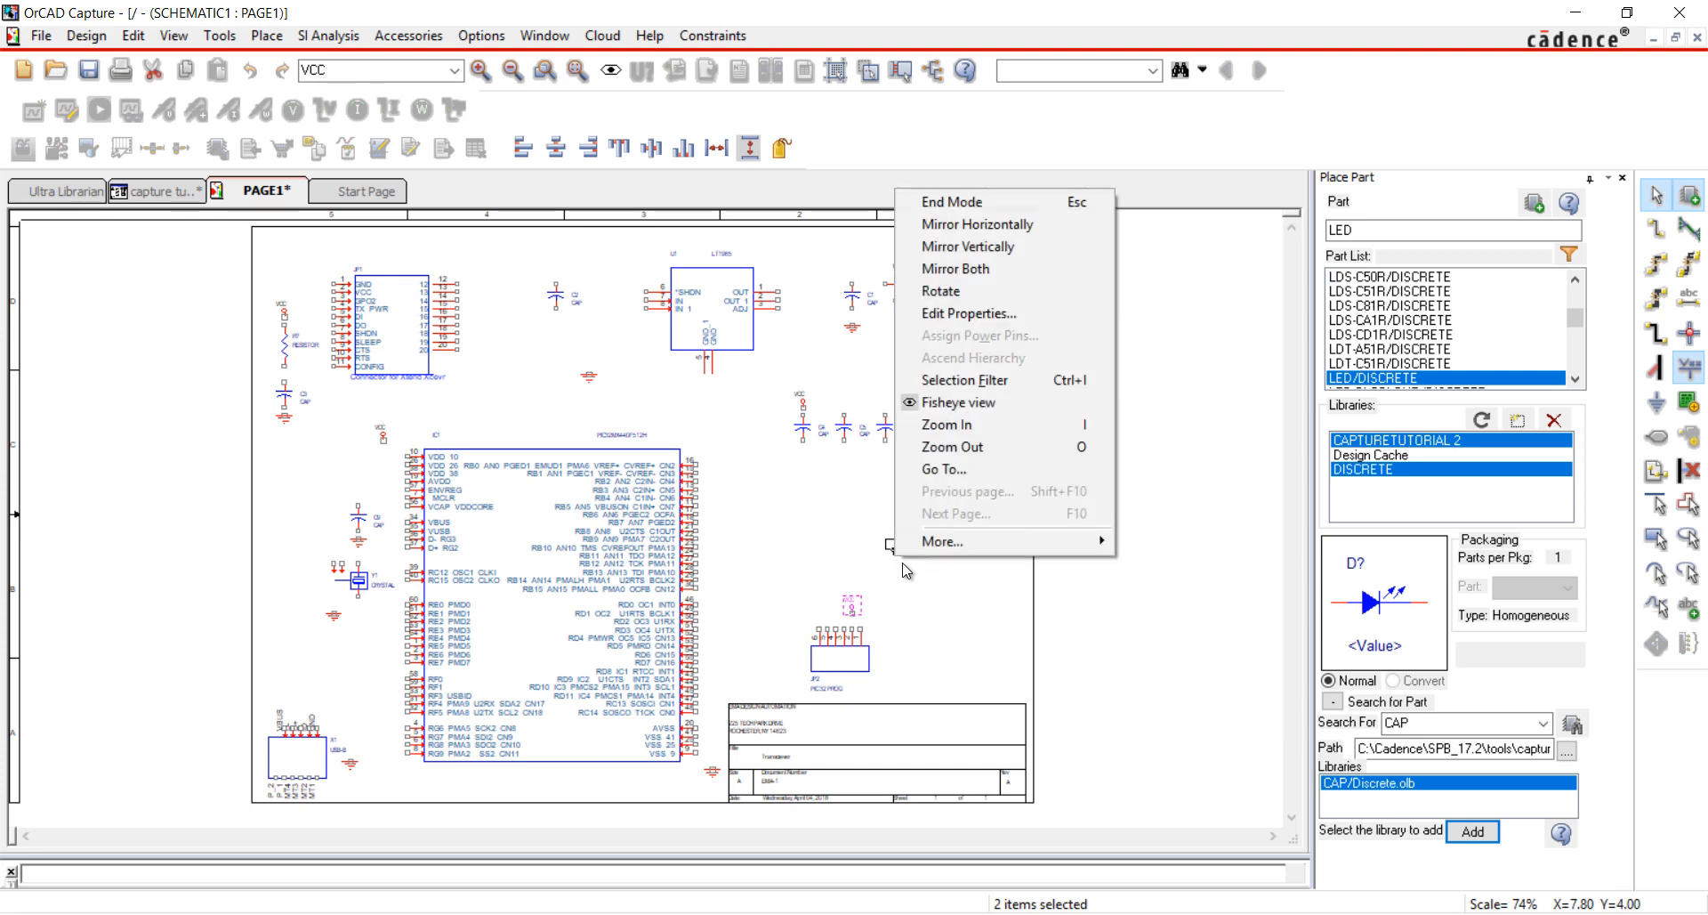
{"action": "left_click", "coordinate": [963, 204]}
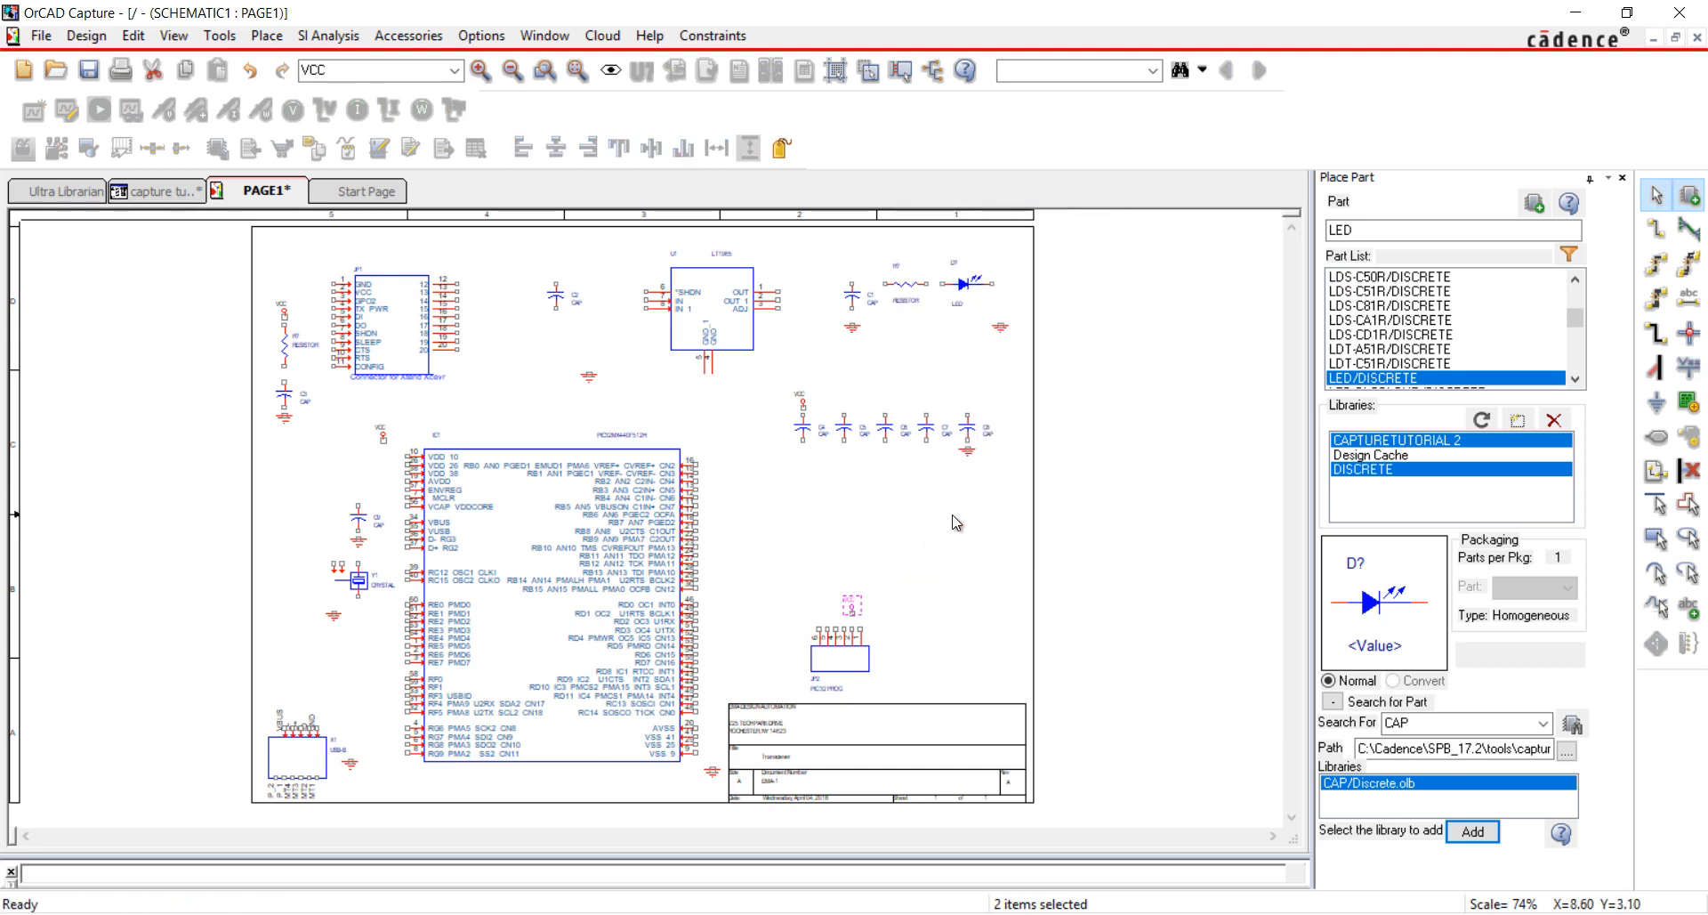
Add all the capture library files from Amplifier.olb through Transistor.olb to the part placement libraries.
{"action": "left_click", "coordinate": [1519, 419]}
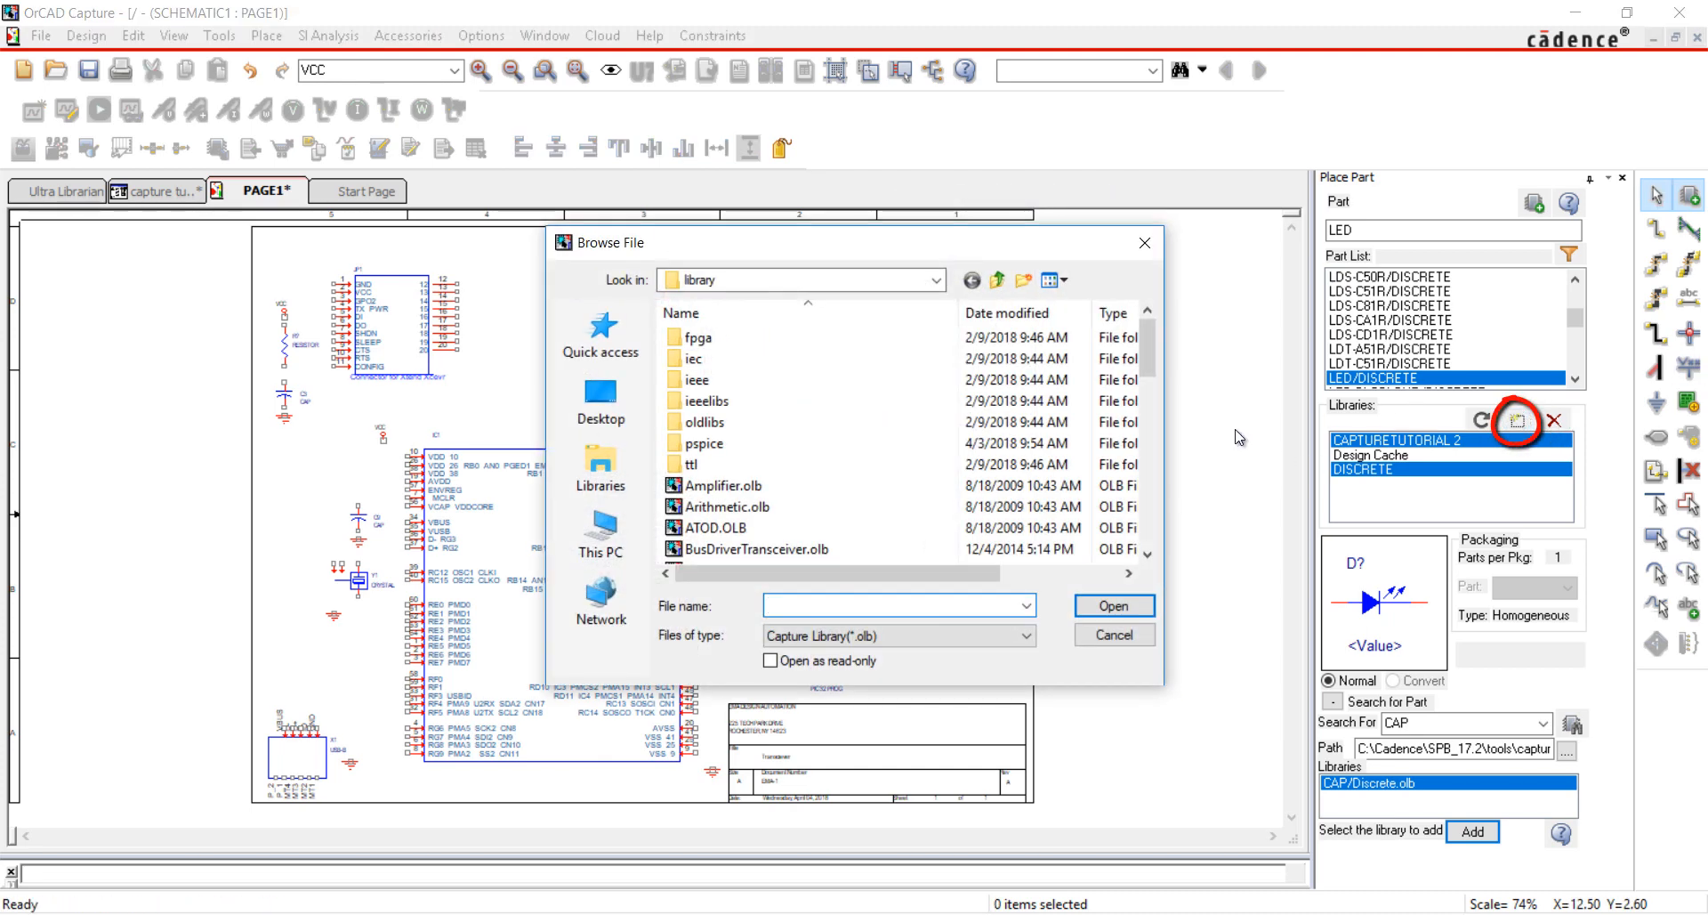
{"action": "left_click", "coordinate": [831, 554], "text": "shift"}
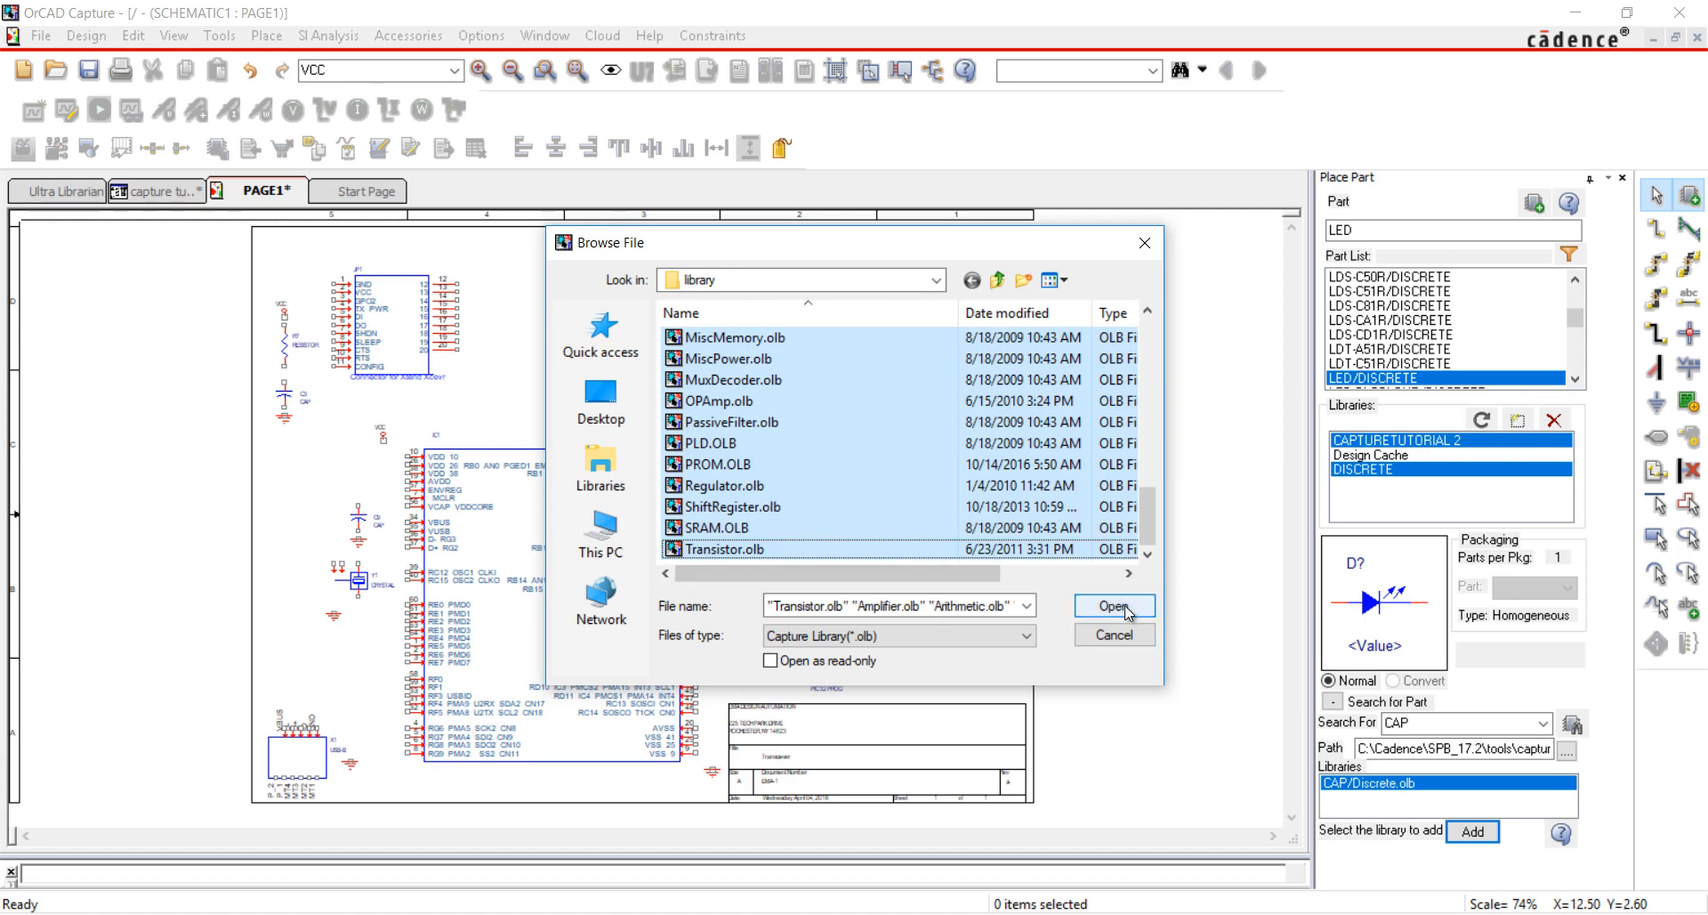
{"action": "left_click", "coordinate": [1129, 610]}
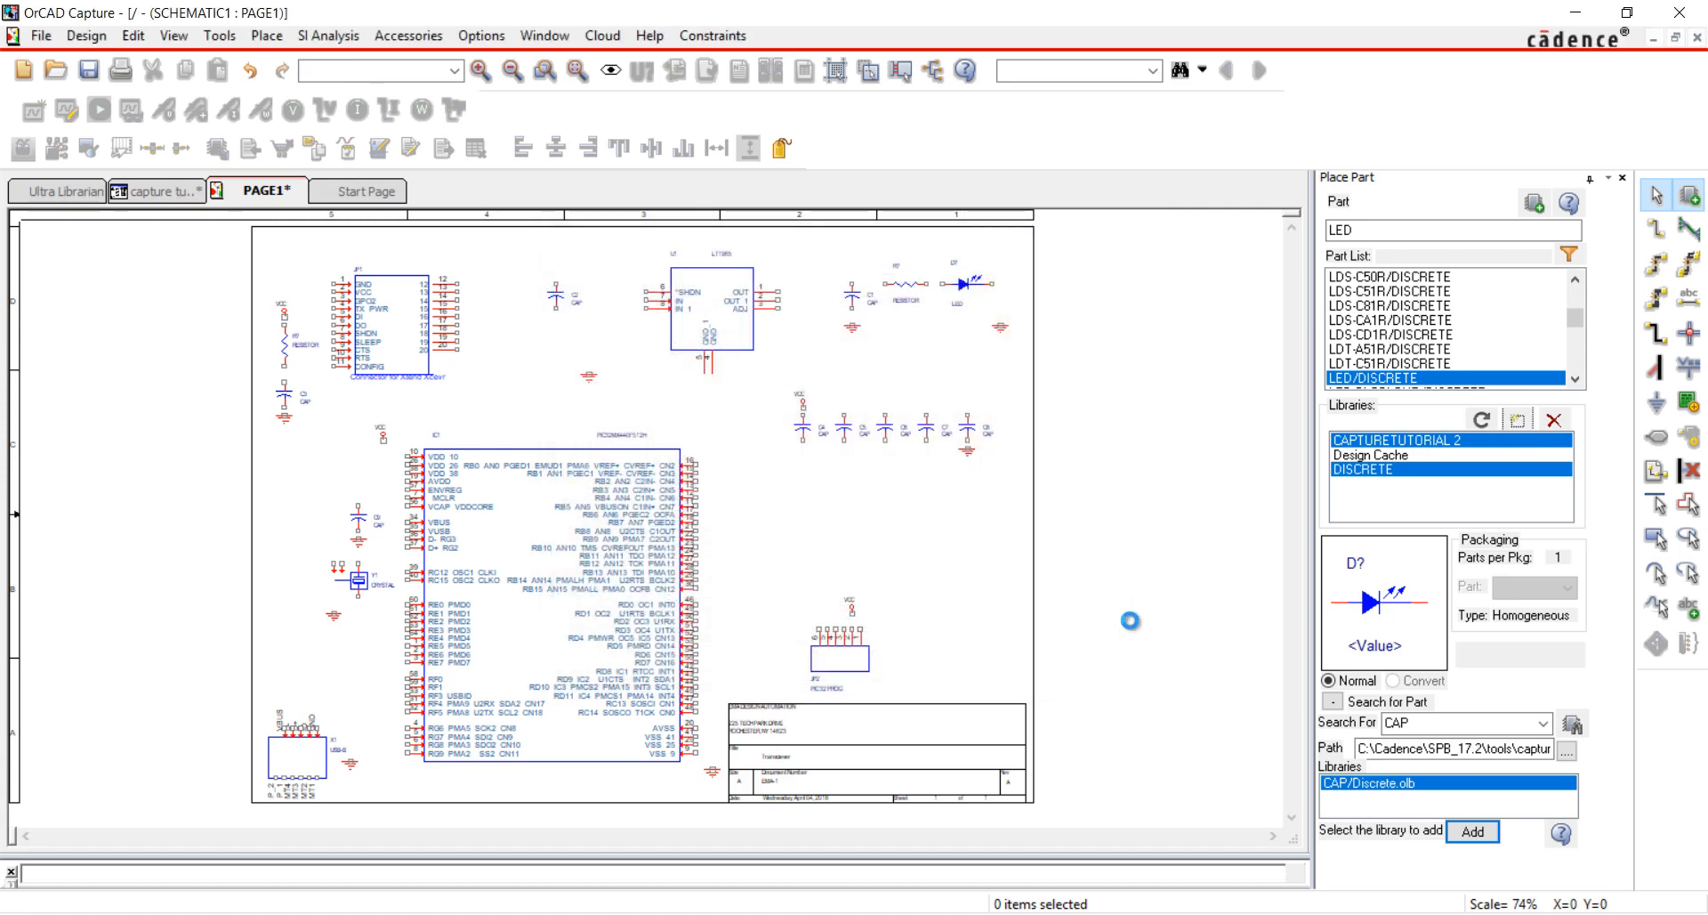
Remove every library except CAPTURETUTORIAL 2 and Design Cache from the part placement libraries, and list the parts of CAPTURETUTORIAL 2.
{"action": "left_click_drag", "start_coordinate": [1574, 498], "coordinate": [1578, 469]}
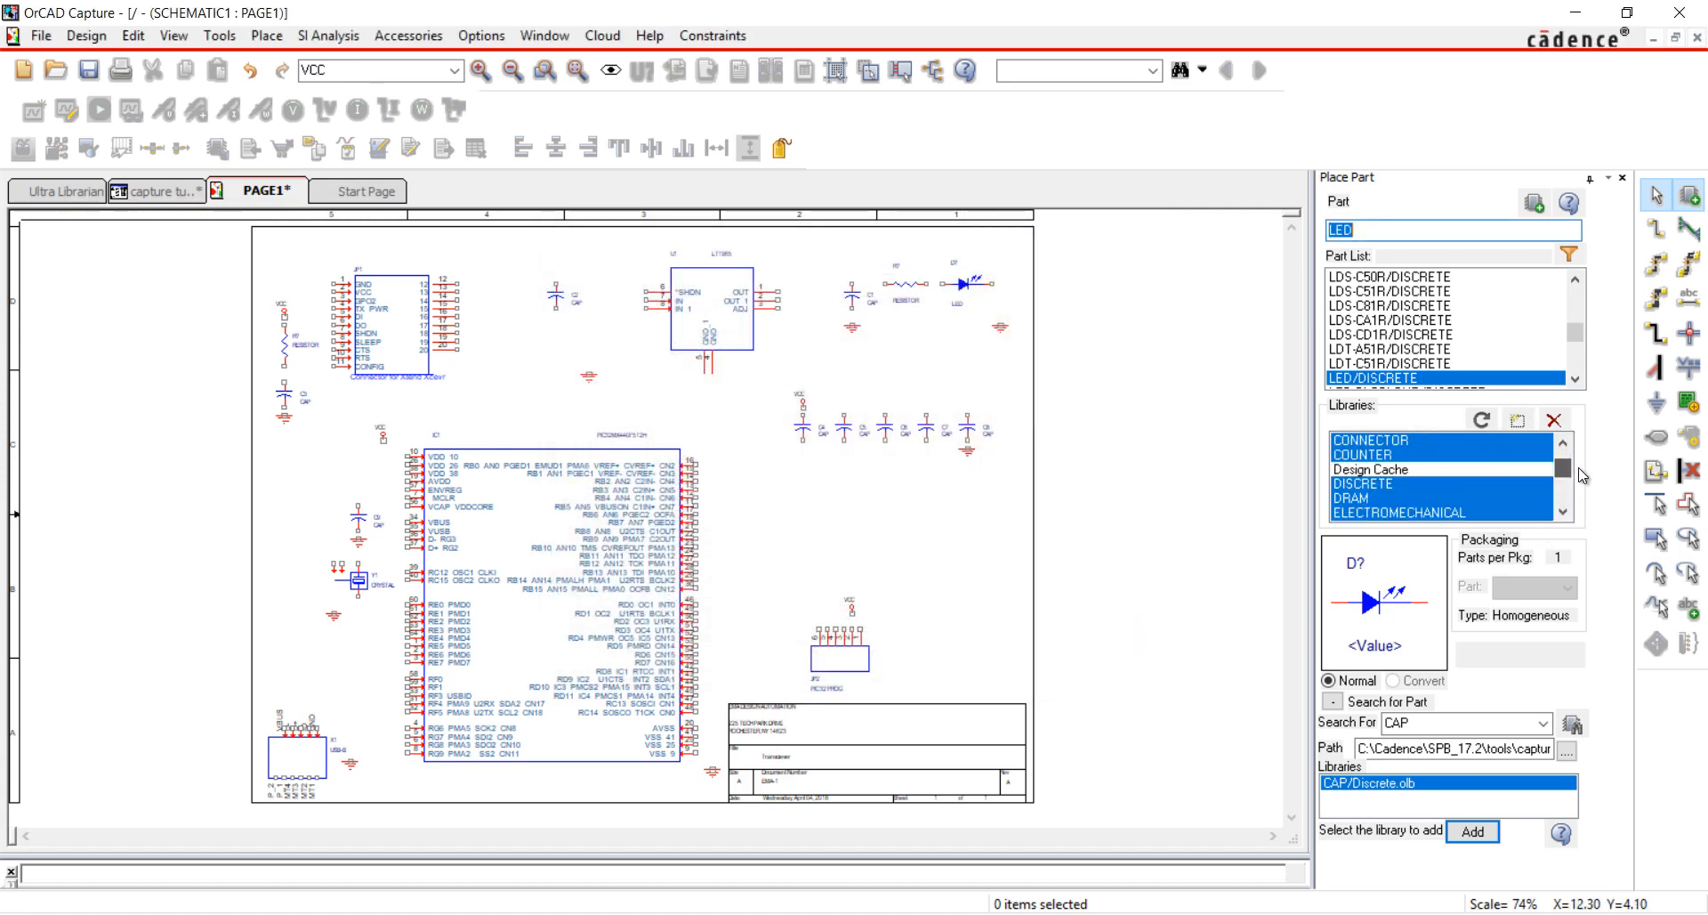
{"action": "left_click", "coordinate": [1564, 513]}
{"action": "left_click", "coordinate": [1563, 512]}
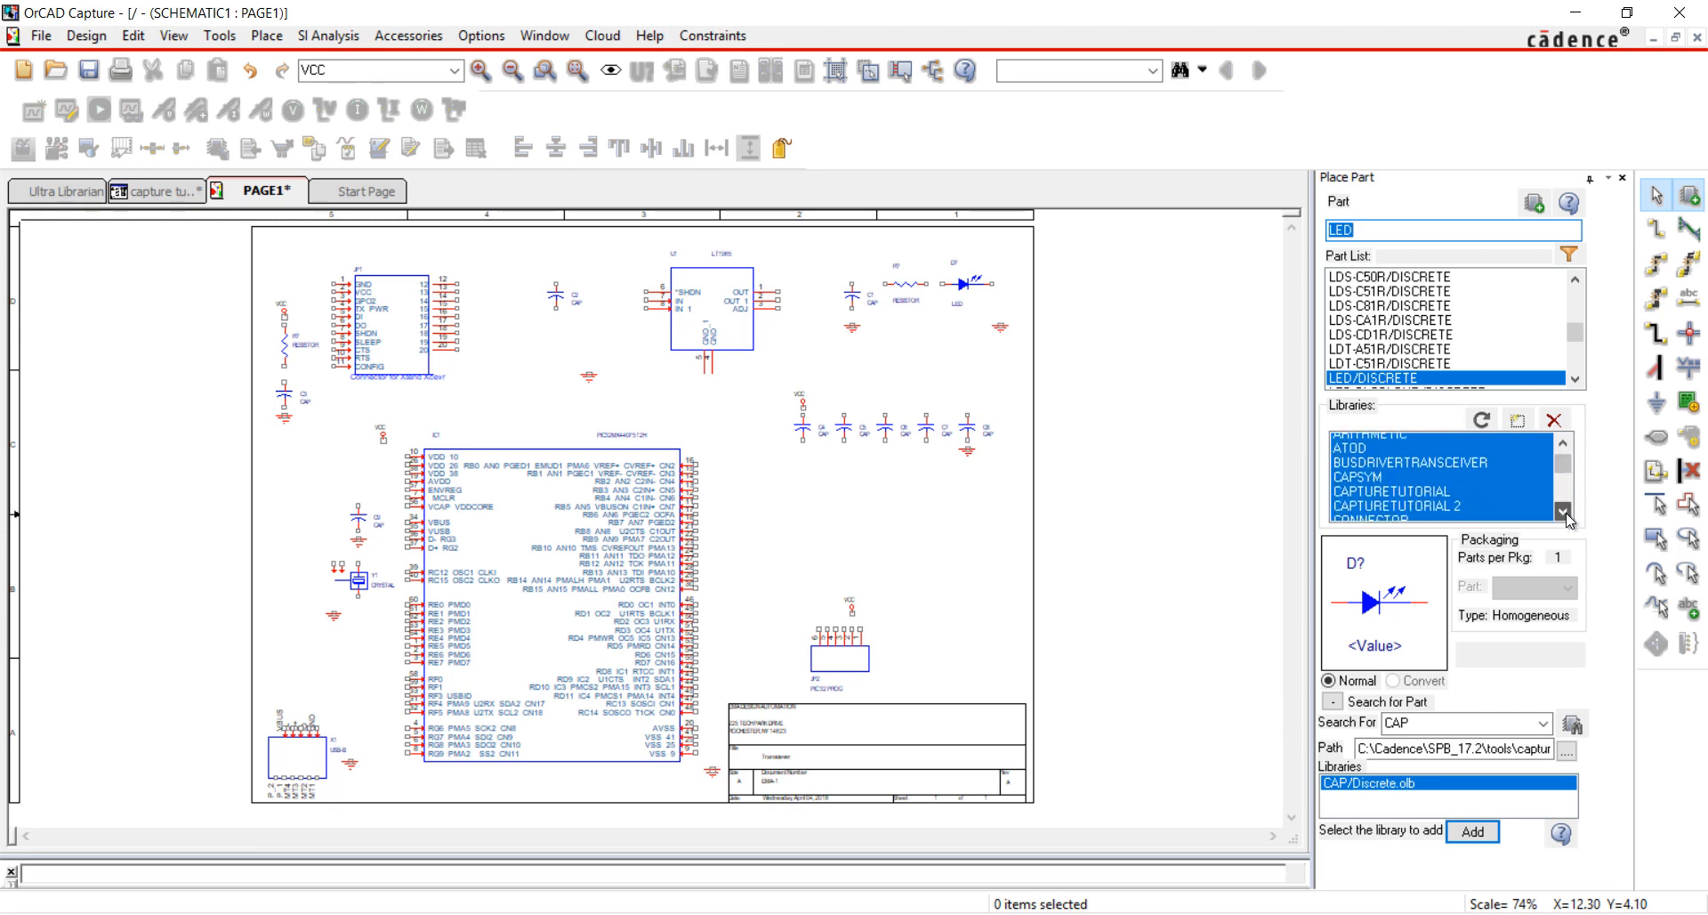
{"action": "left_click", "coordinate": [1464, 497], "text": "ctrl"}
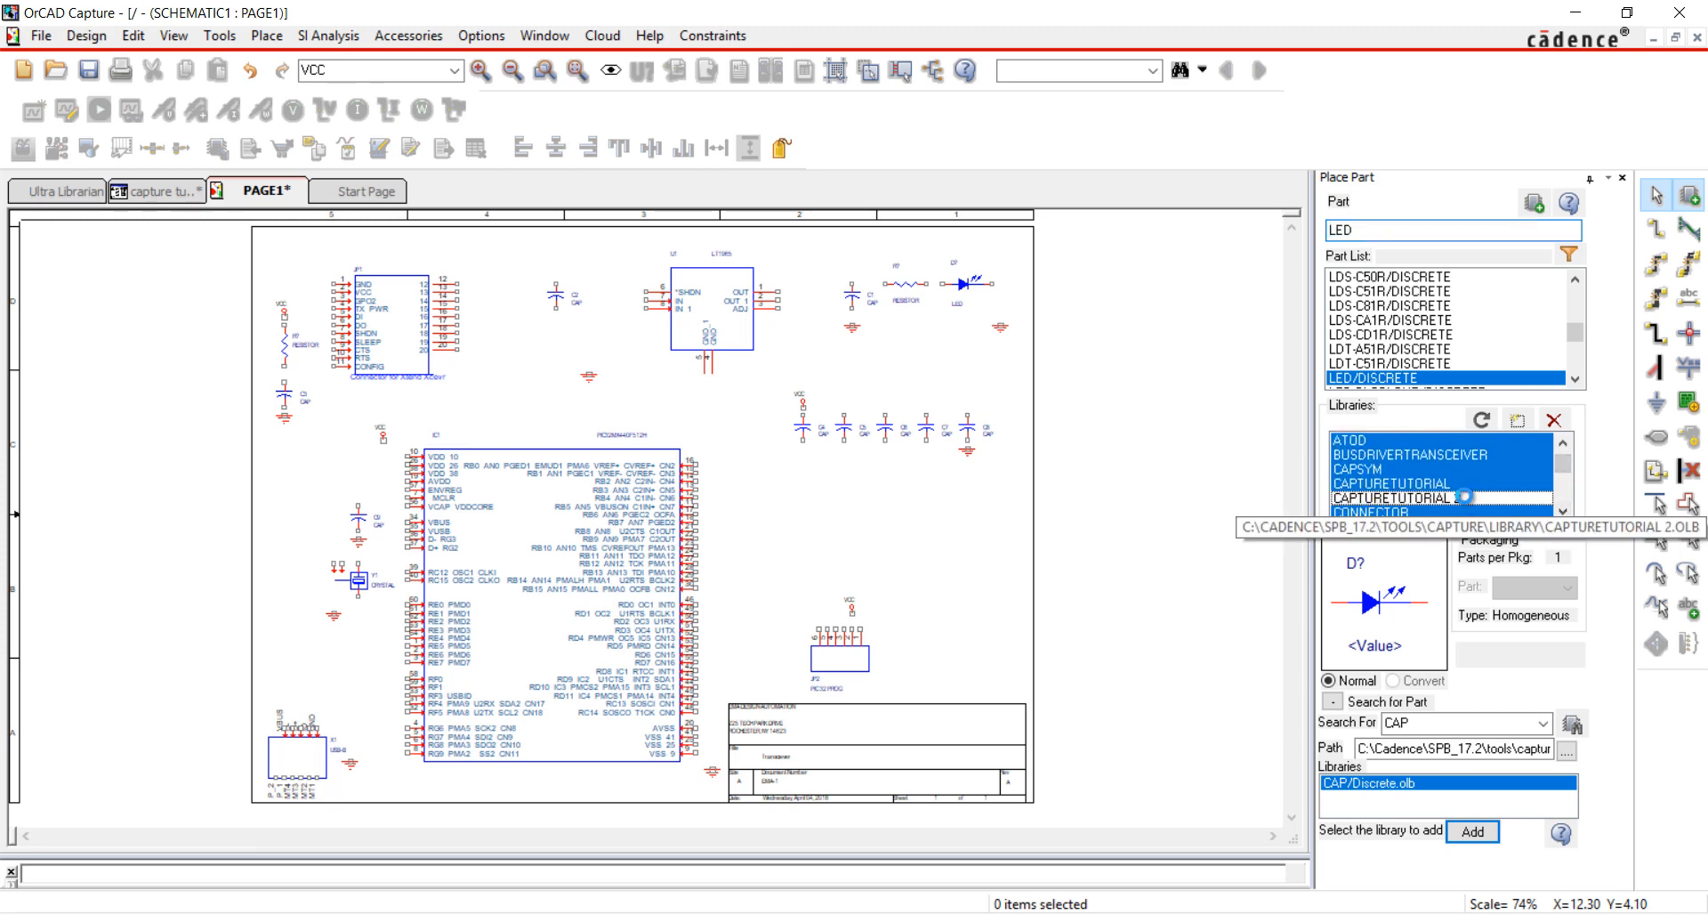
{"action": "left_click", "coordinate": [1556, 420]}
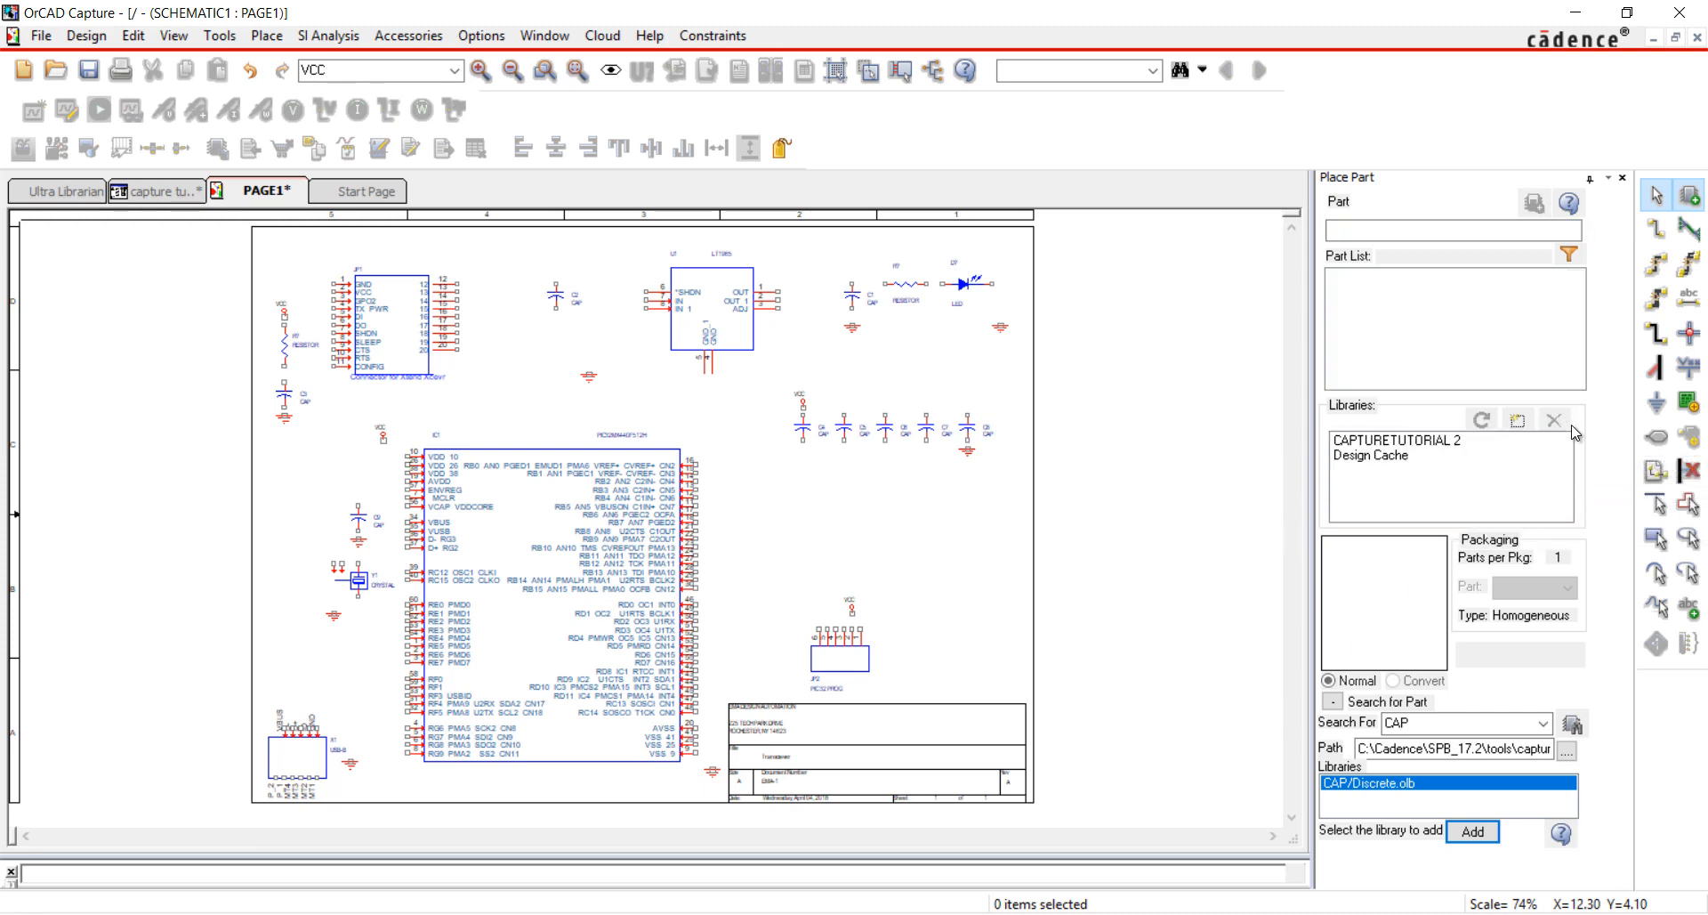
{"action": "left_click", "coordinate": [1462, 441]}
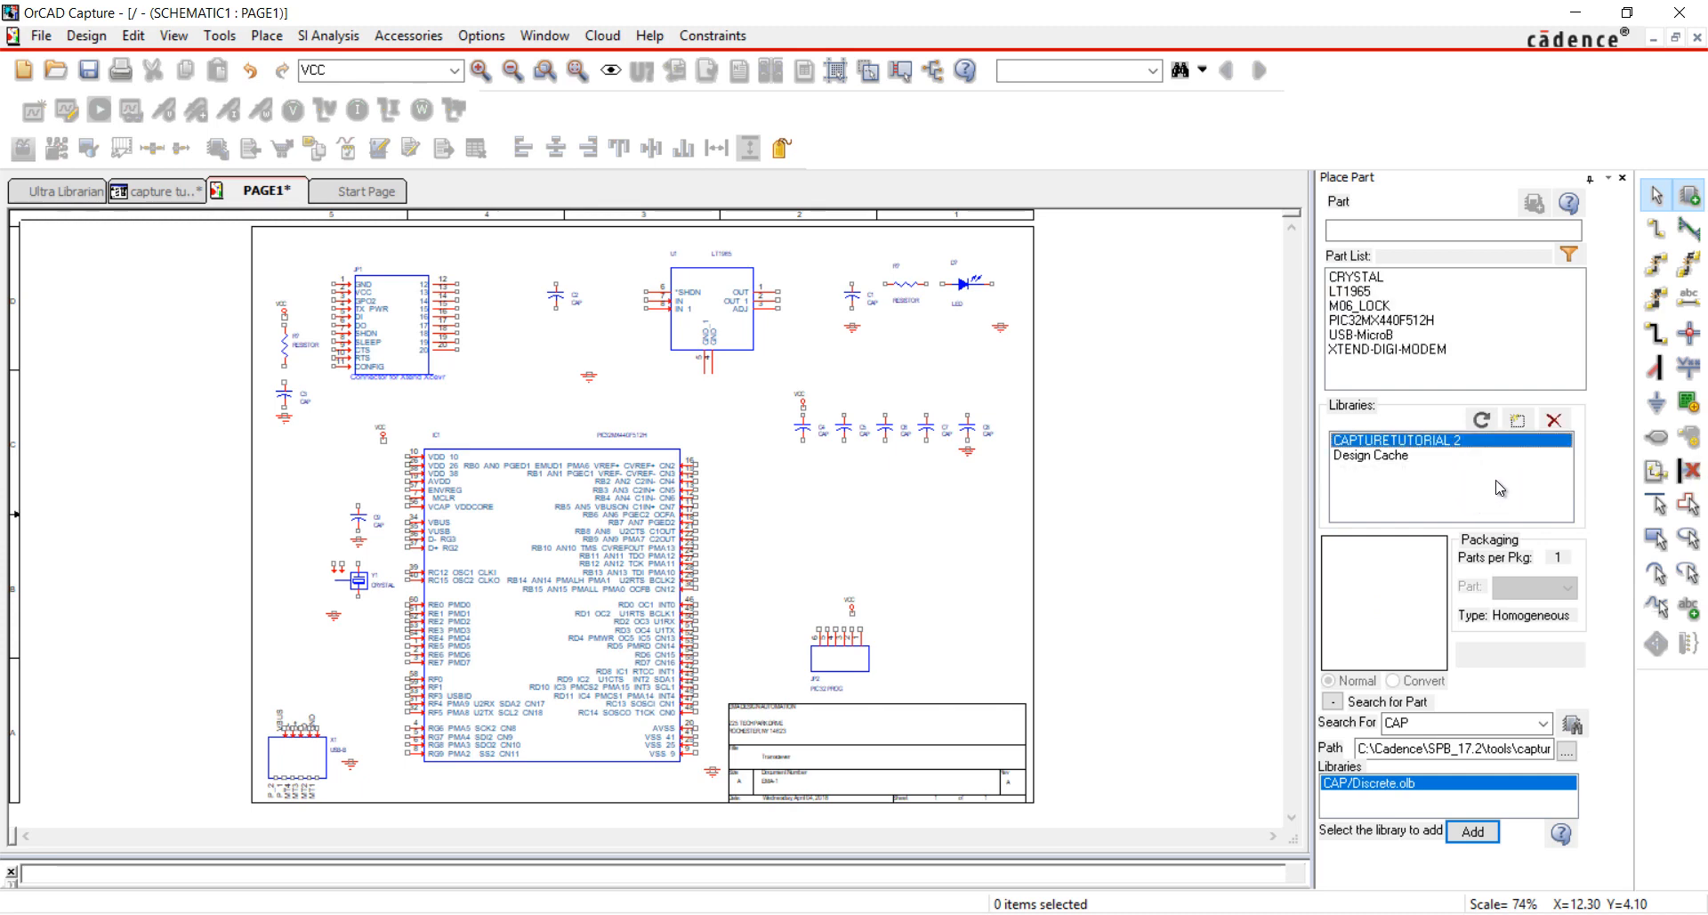
{"action": "left_click", "coordinate": [1501, 488]}
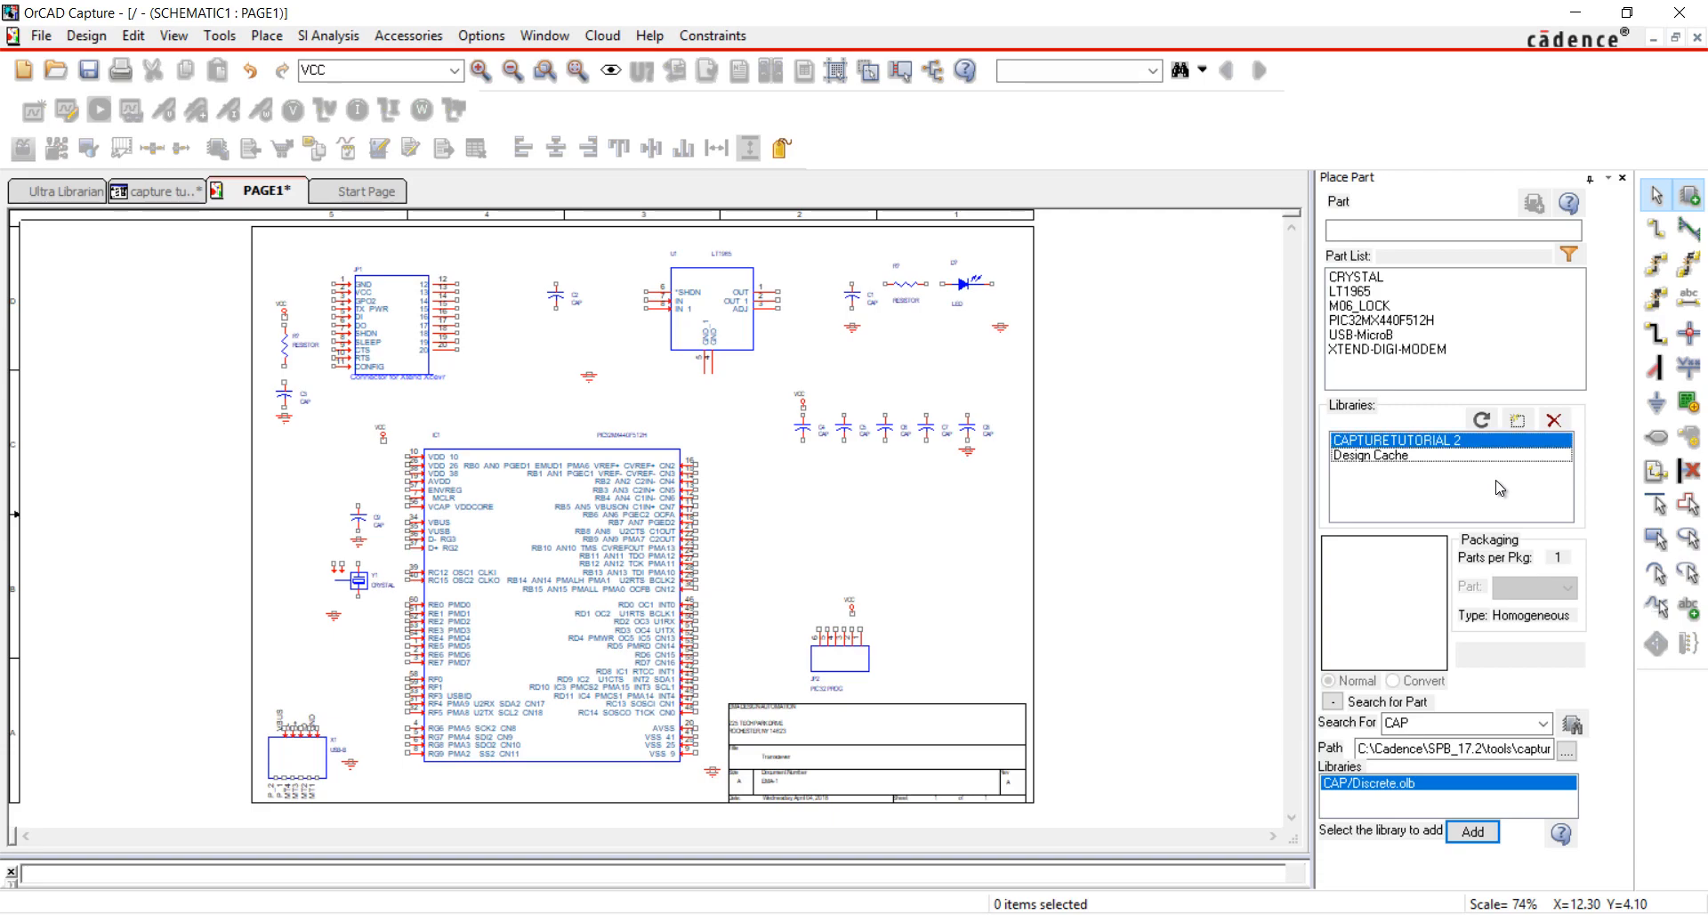